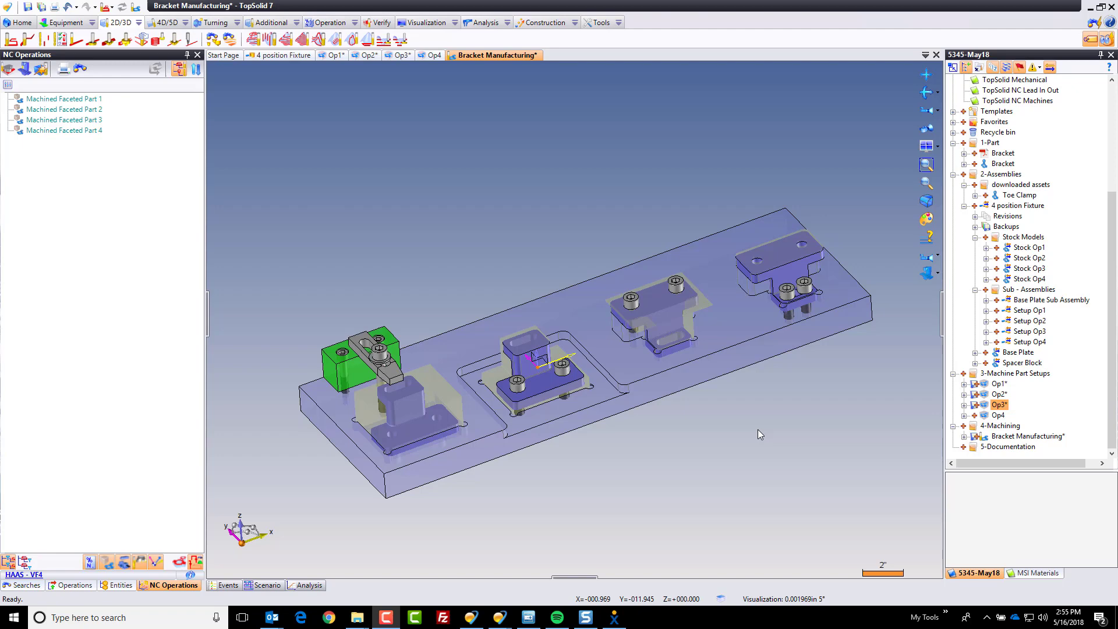
Save the Bracket Manufacturing project and collapse the project tree to its top-level folders.
key("ctrl+s")
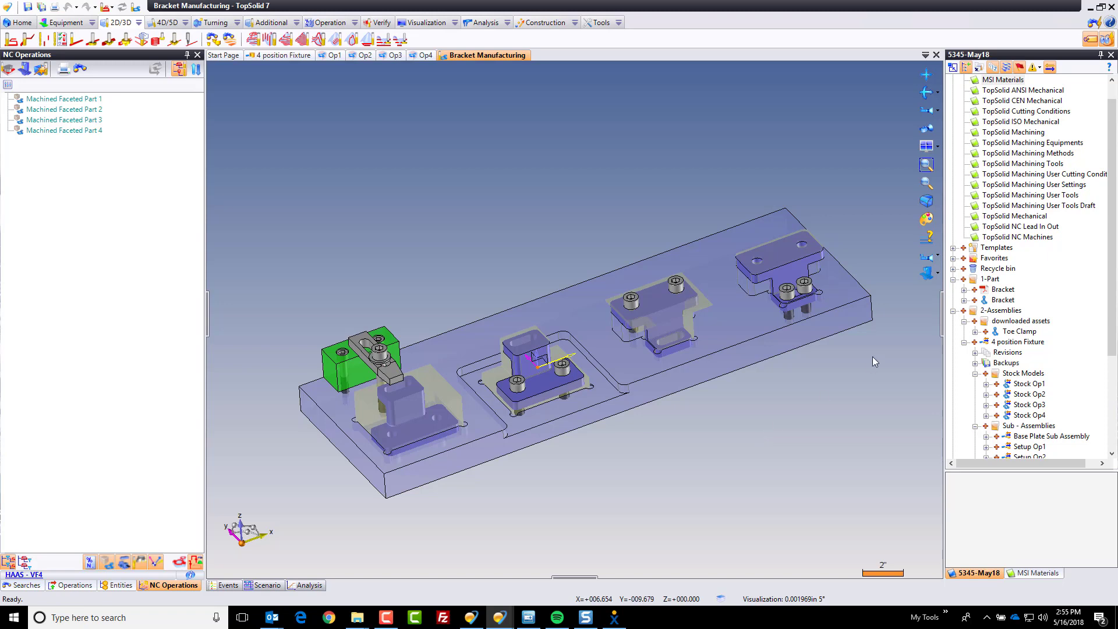
left_click(952, 68)
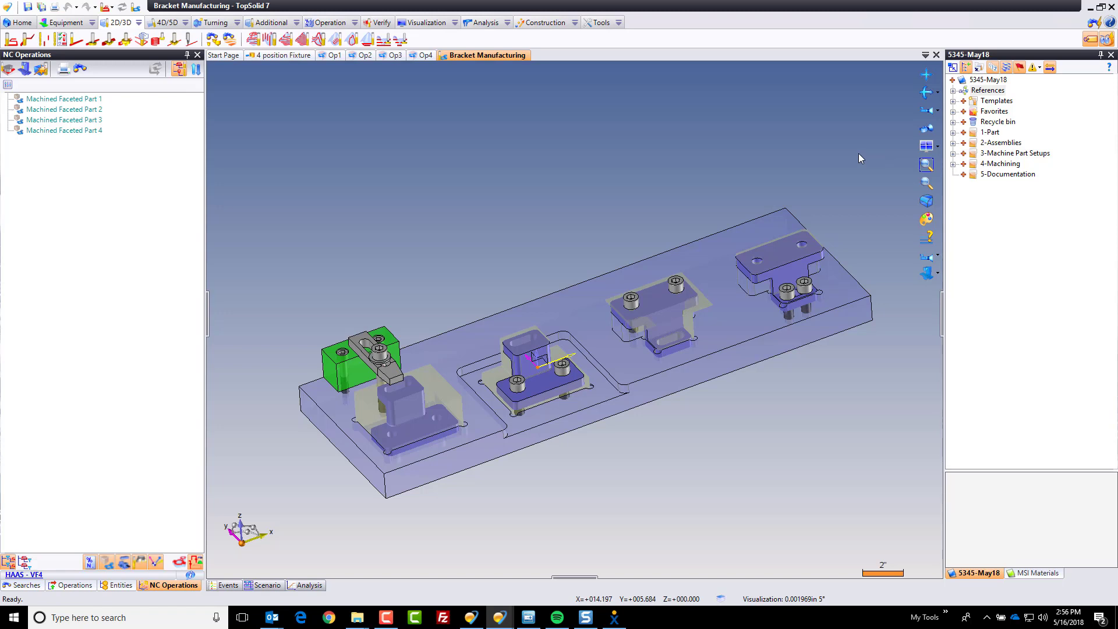
Run the Standard Methods search and select the Roughing with 3/4 EM method in the results.
left_click(24, 584)
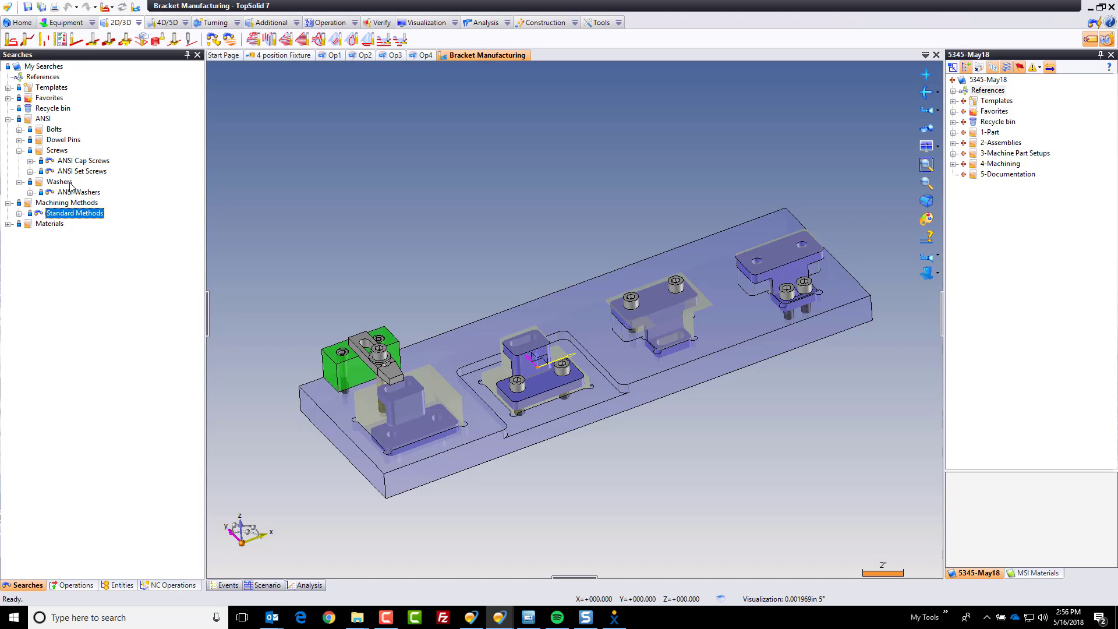
double_click(79, 216)
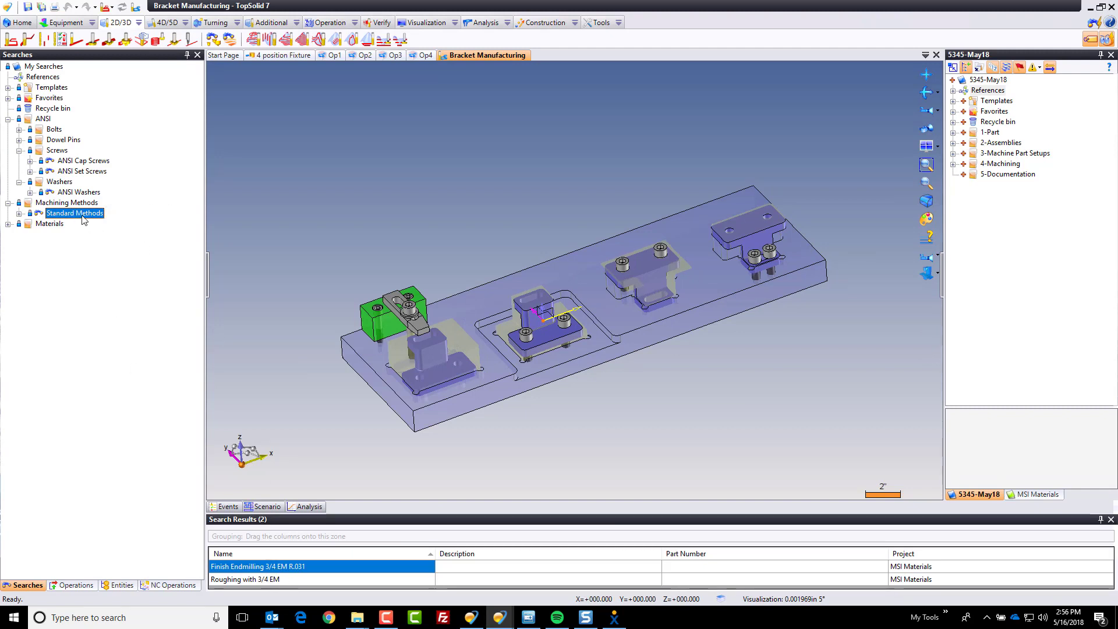
left_click(270, 579)
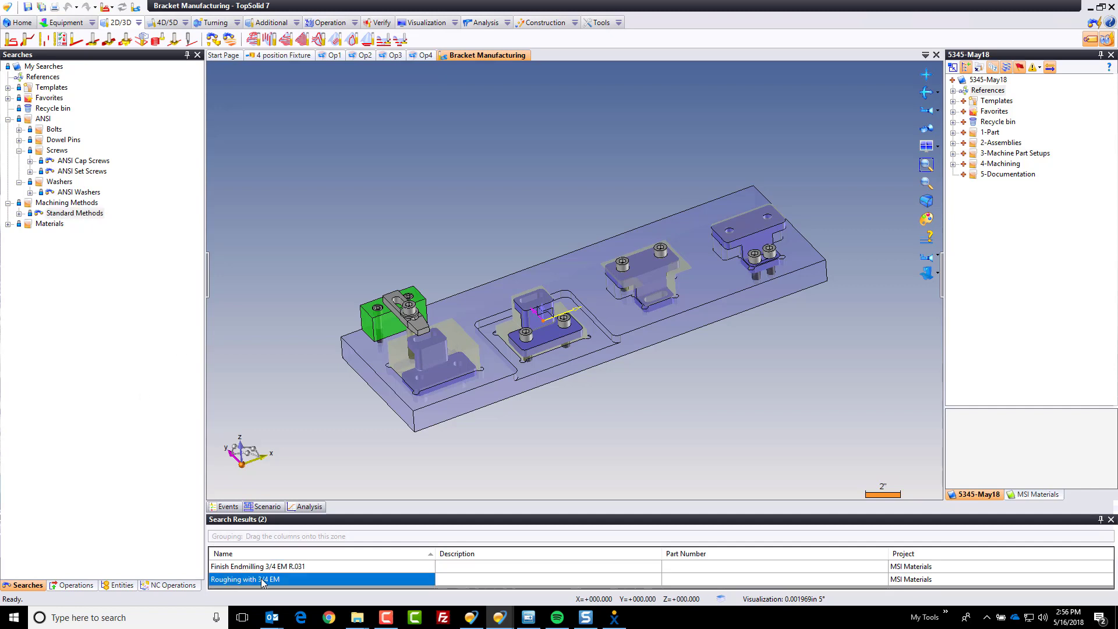
Apply the Roughing with 3/4 EM method to the first bracket's face as an Open pocketing operation.
left_click_drag(289, 581, 315, 417)
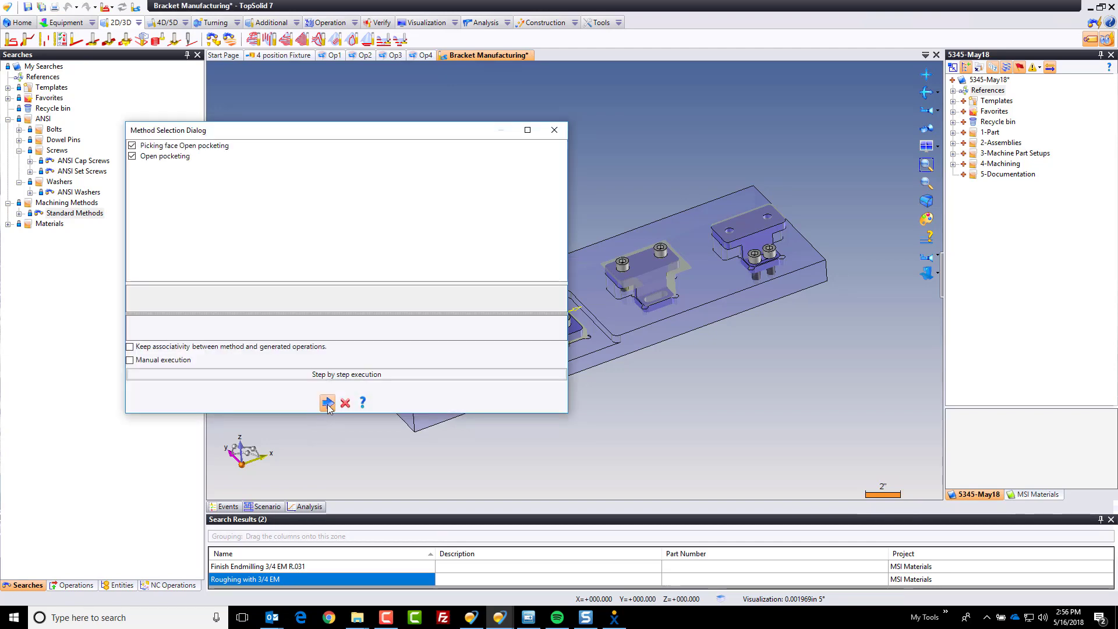
left_click(327, 402)
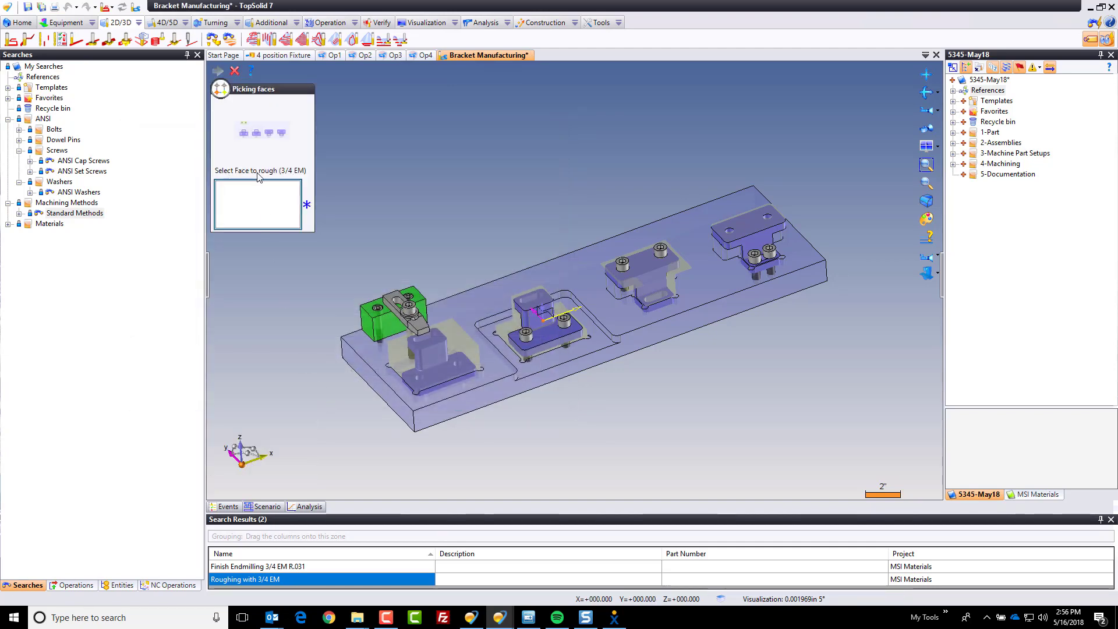
left_click(430, 378)
left_click(218, 70)
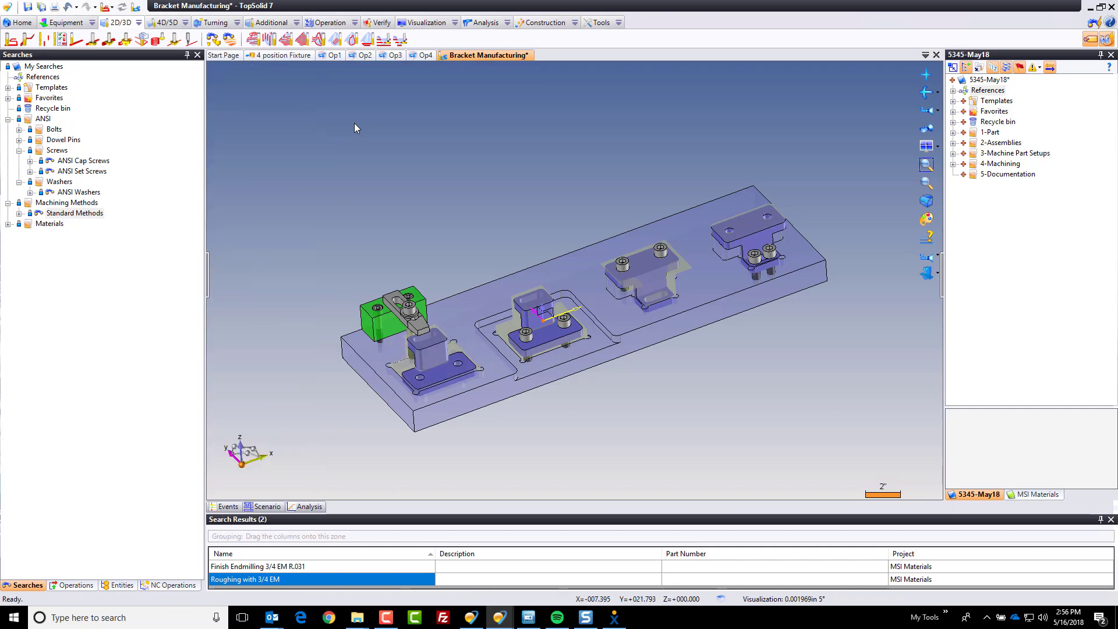
scroll(437, 387, "up", 10)
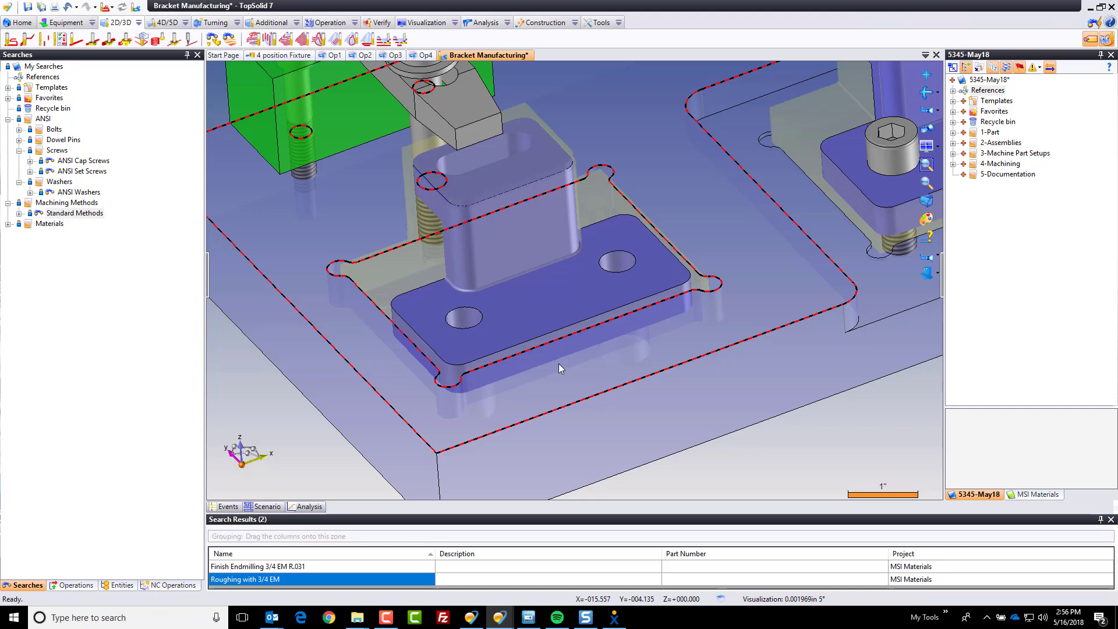
scroll(557, 363, "down", 10)
Review the Open pocketing toolpath, then move the Machining Stage marker above it in NC Operations.
left_click(173, 585)
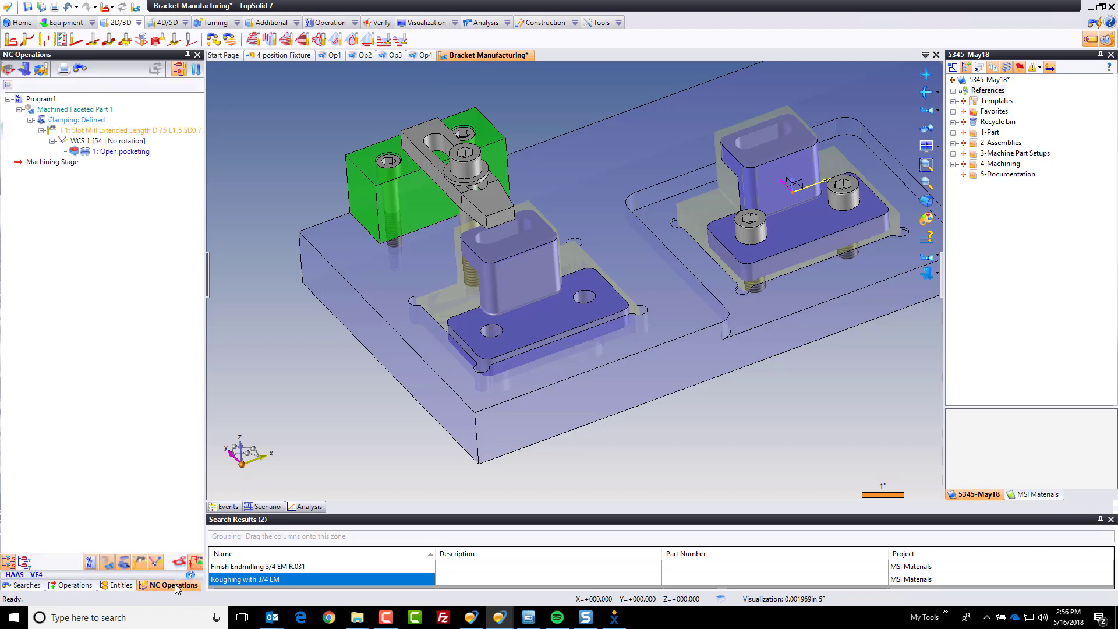
left_click(111, 150)
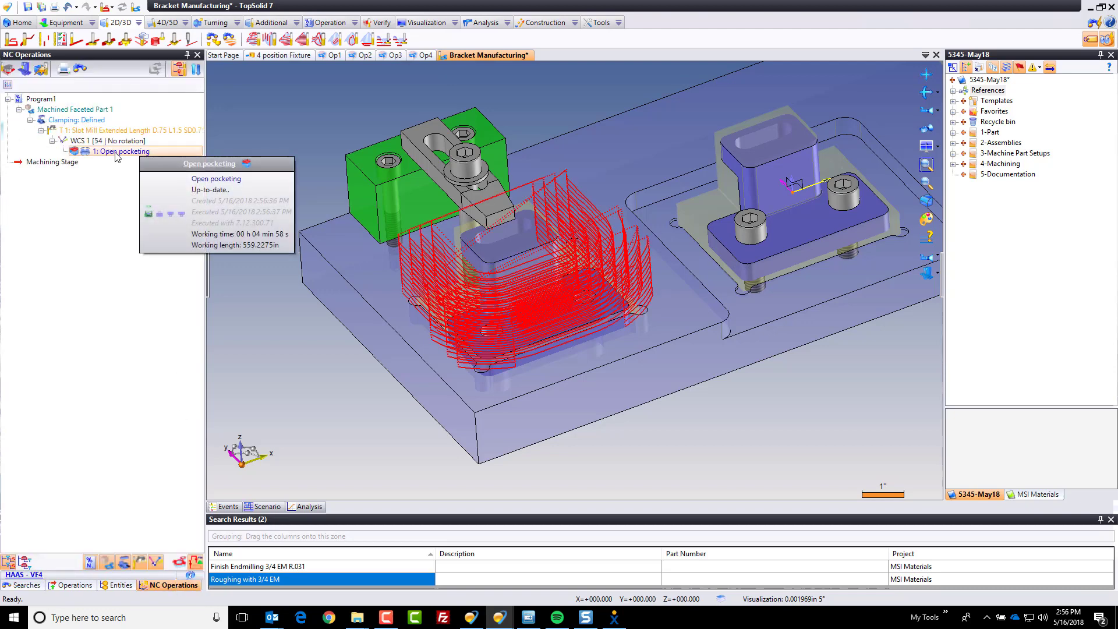
middle_click_drag(424, 355, 441, 349)
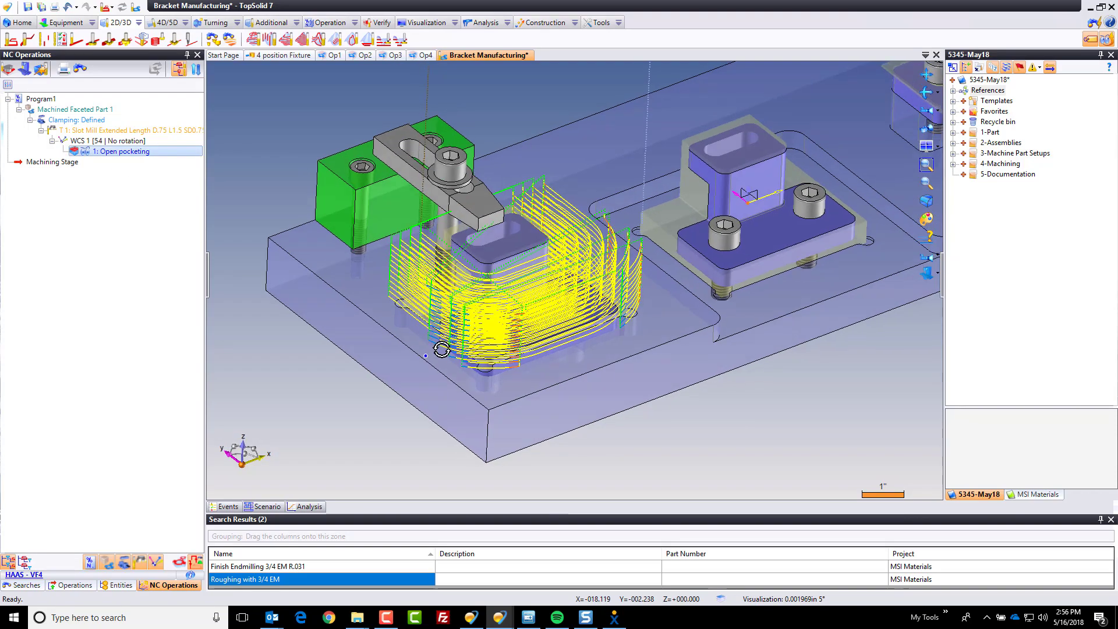
scroll(407, 280, "up", 5)
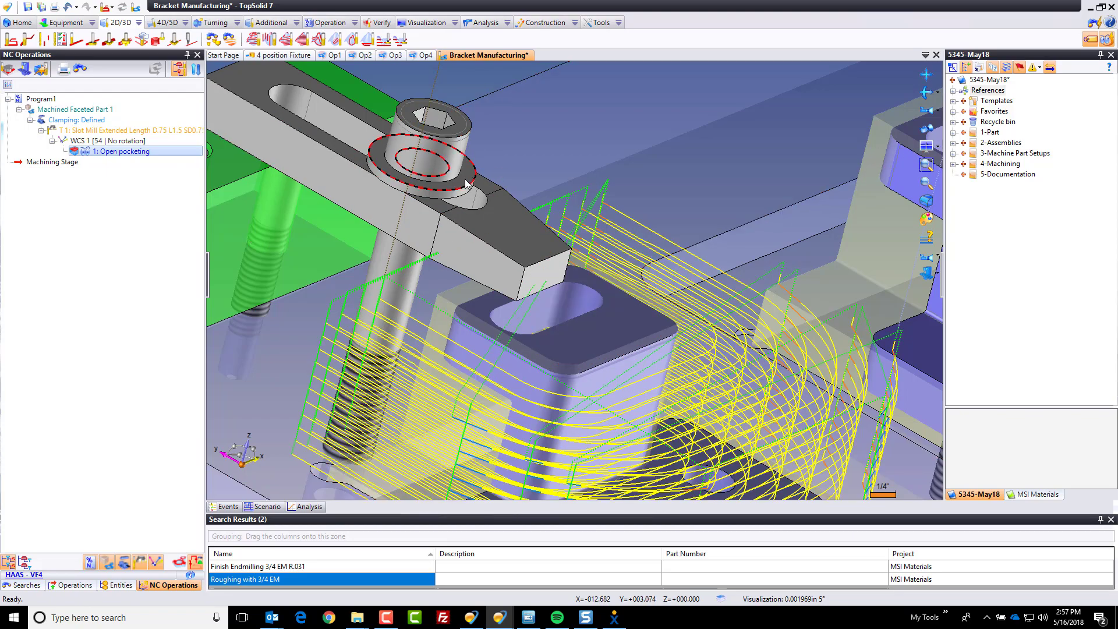
scroll(466, 184, "down", 6)
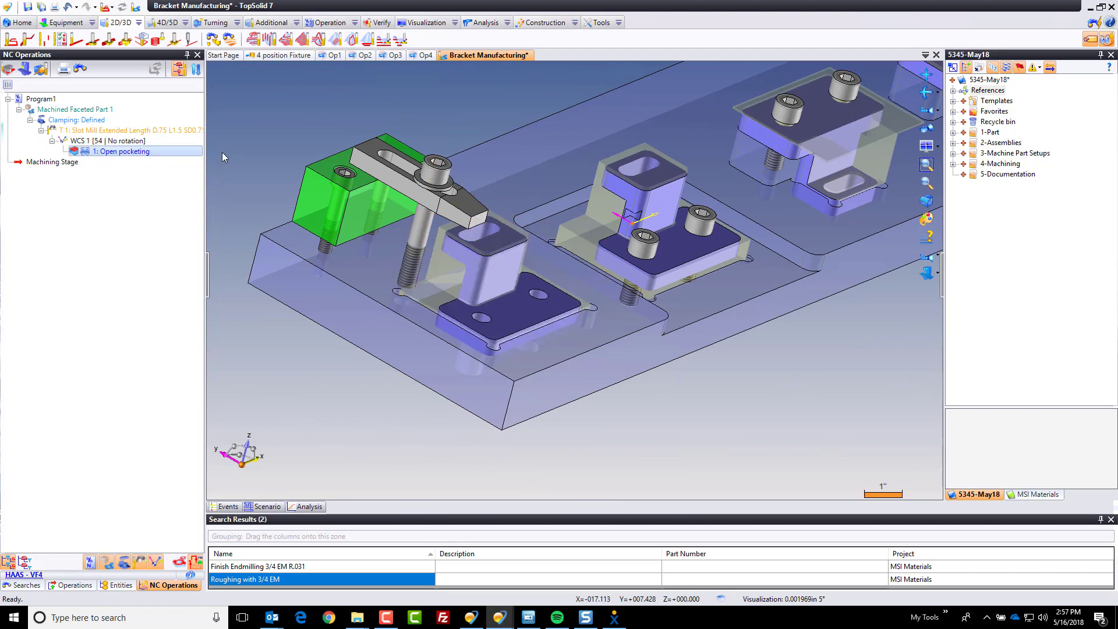
left_click_drag(63, 165, 66, 153)
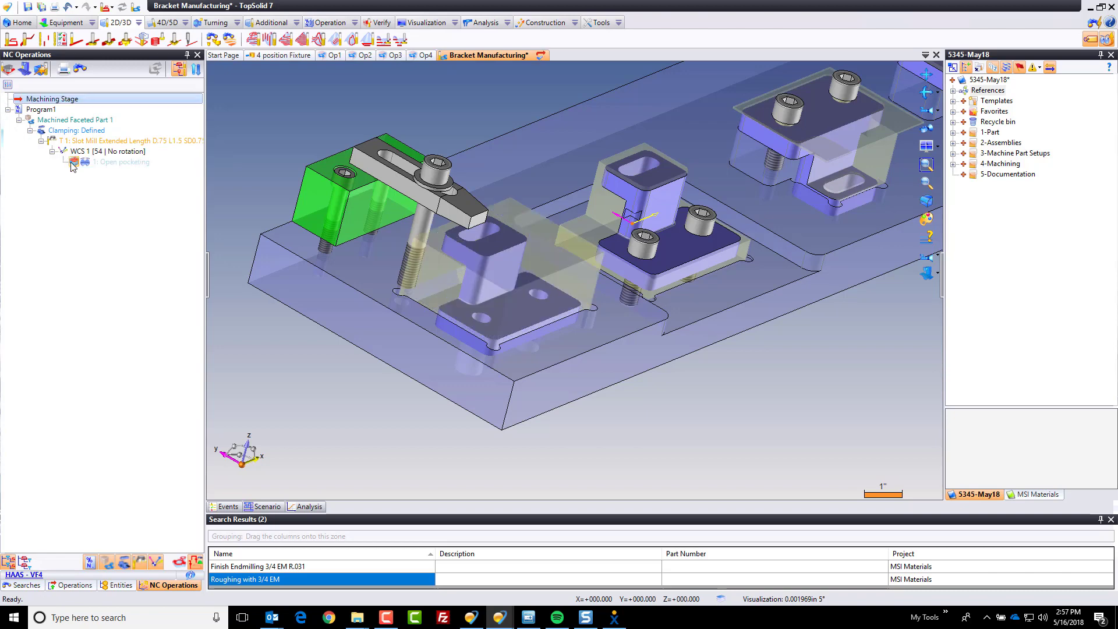
Activate the environment for Machined Faceted Part 1, including toe clamp, cap screw and washer as surround items.
left_click(114, 163)
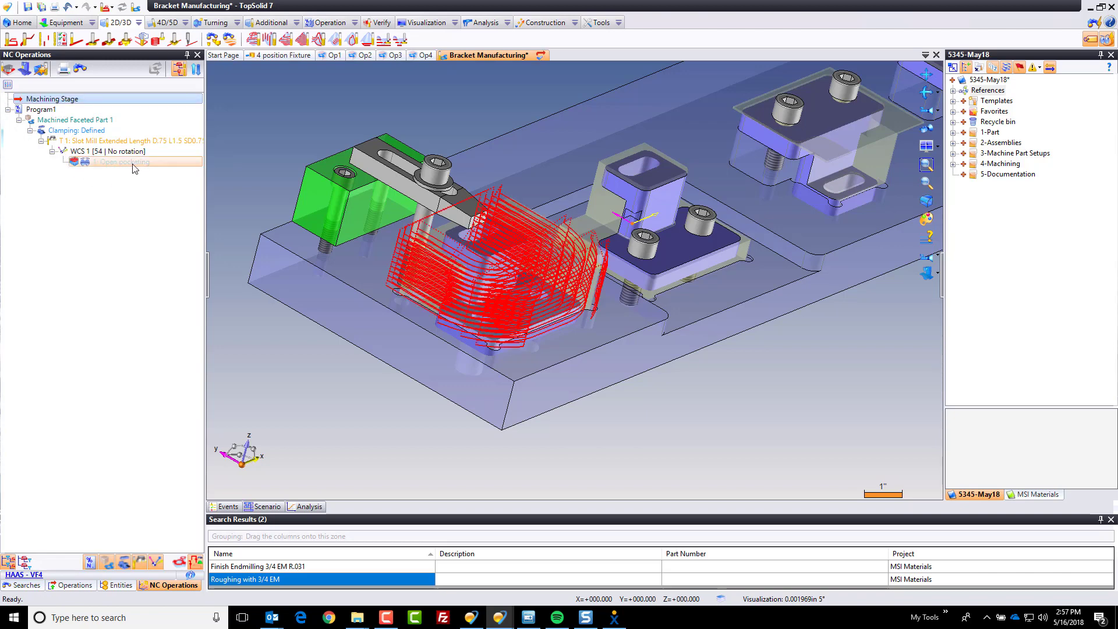
left_click(271, 22)
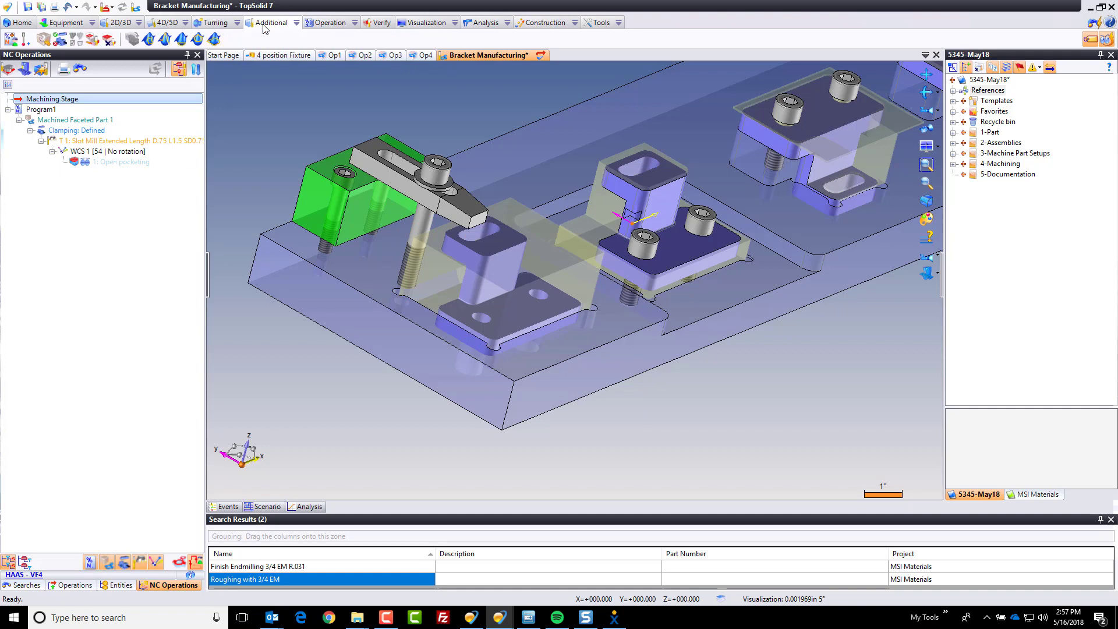
left_click(61, 40)
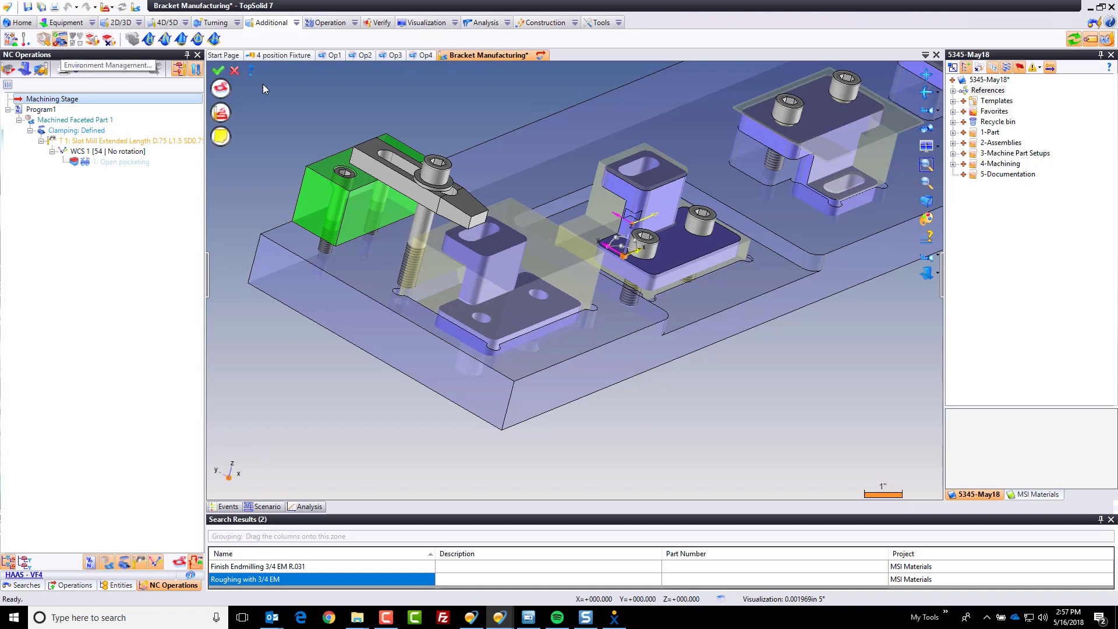
left_click(221, 88)
left_click(175, 85)
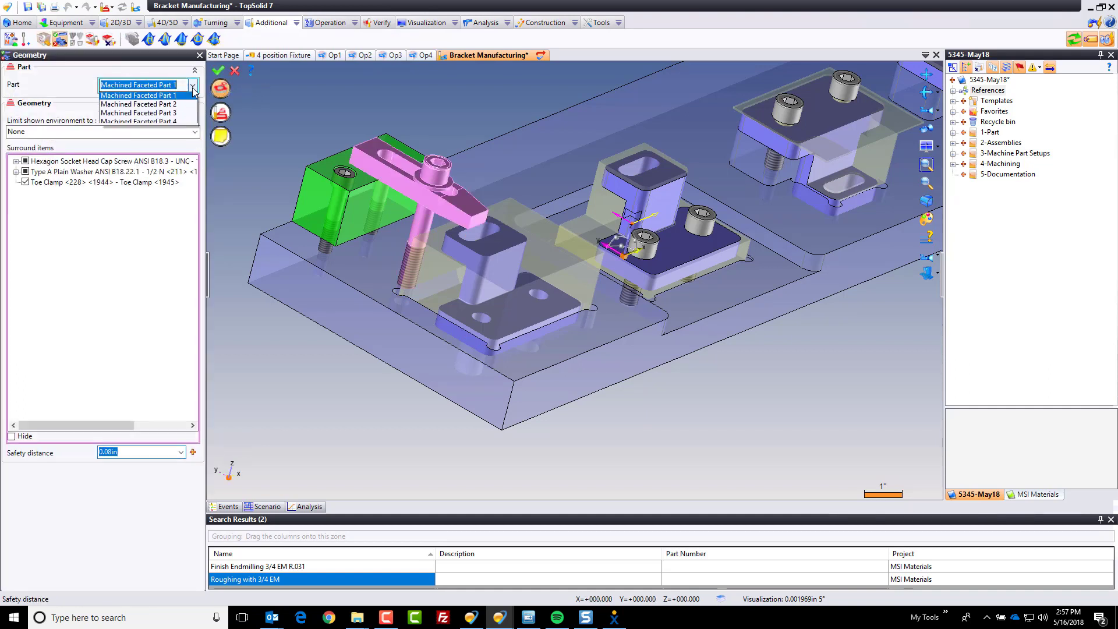
left_click(164, 97)
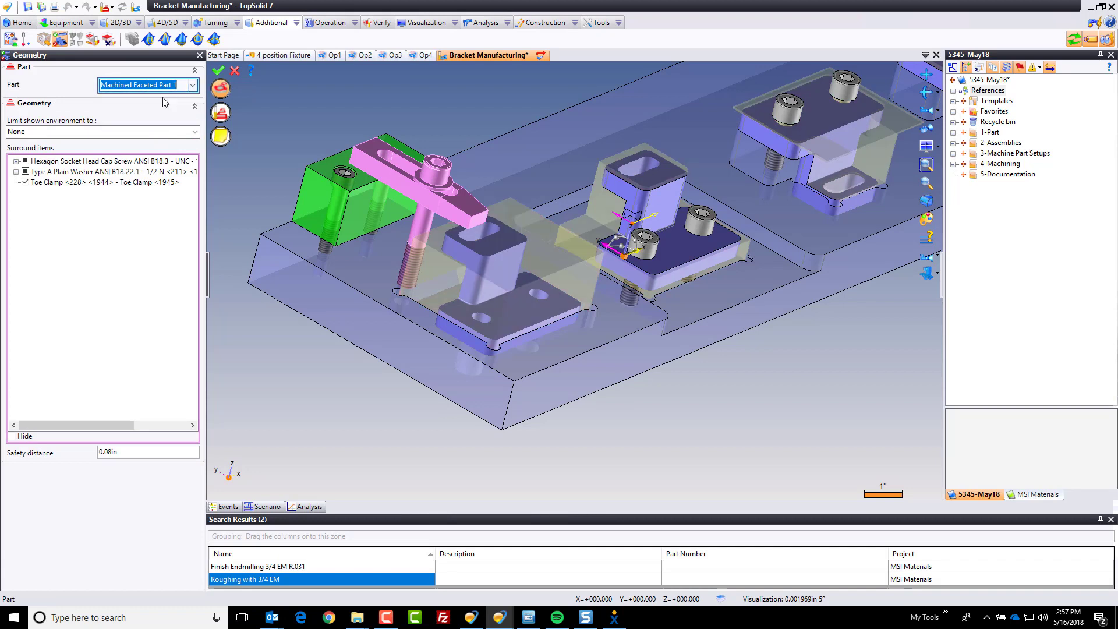
left_click(26, 182)
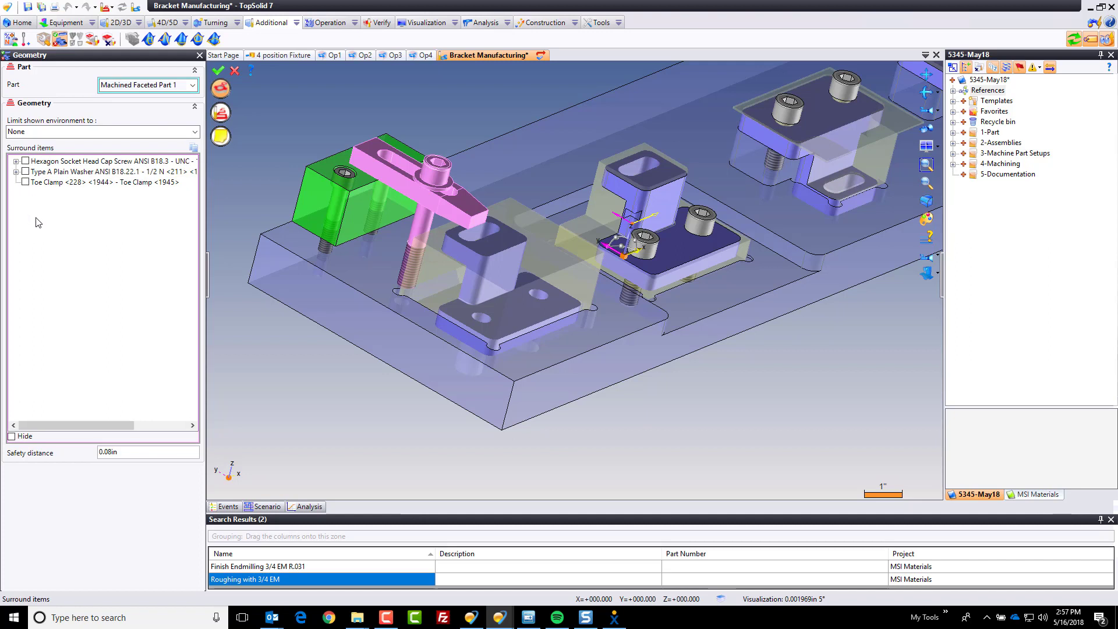
left_click(26, 183)
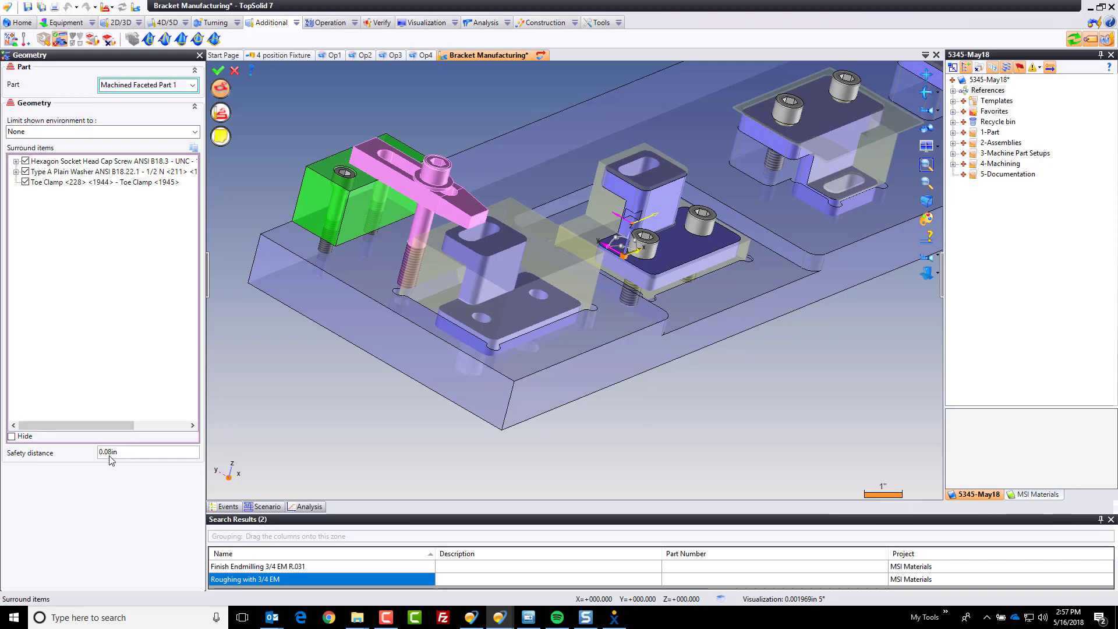
left_click(218, 70)
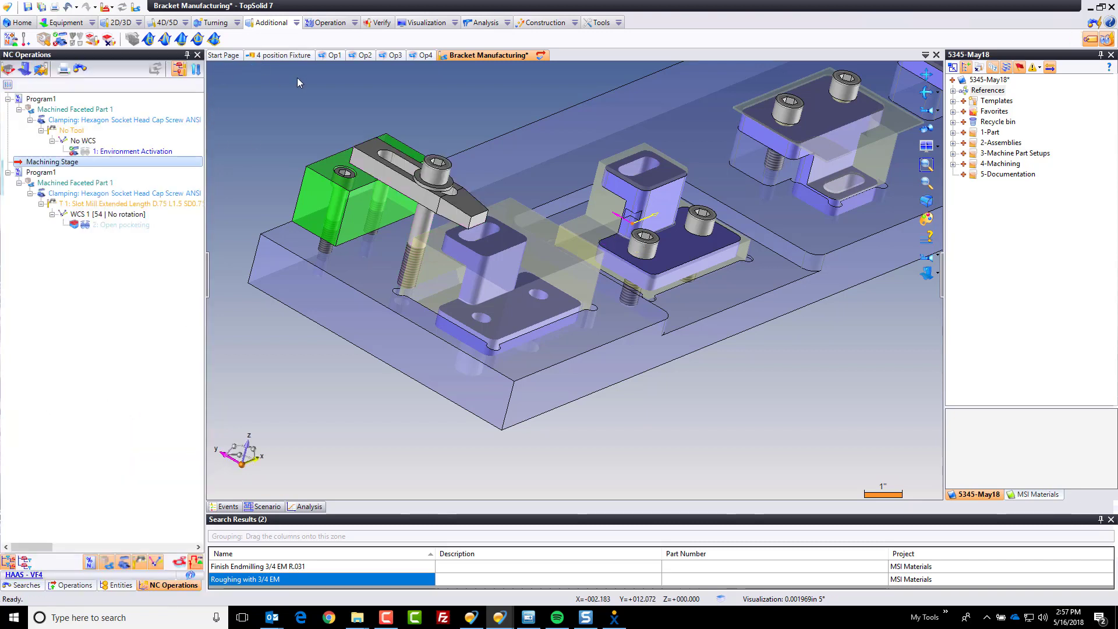
Regenerate the operations so the D.75 roughing becomes 2: Open pocketing after the Environment Activation.
left_click(540, 55)
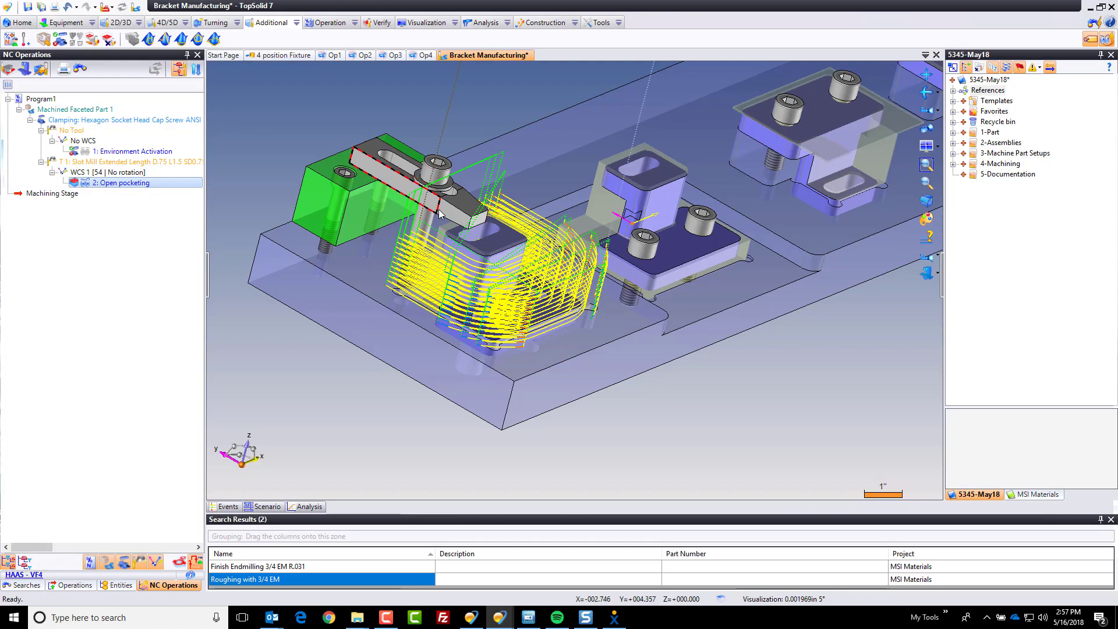
scroll(455, 227, "up", 5)
middle_click_drag(455, 227, 506, 201)
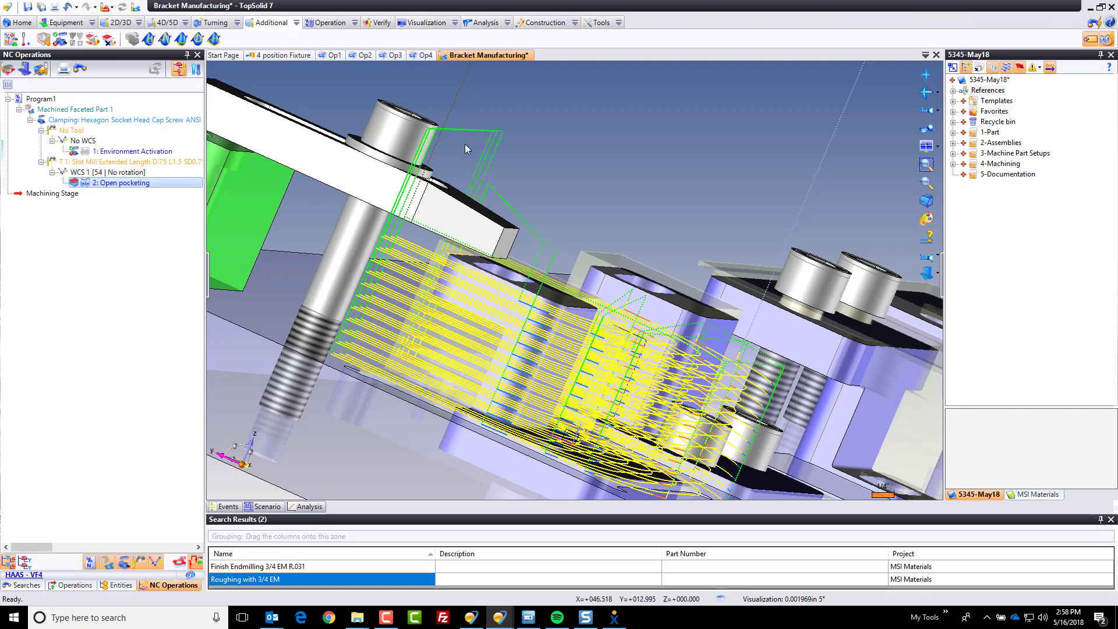
scroll(464, 144, "down", 5)
middle_click_drag(464, 144, 506, 149)
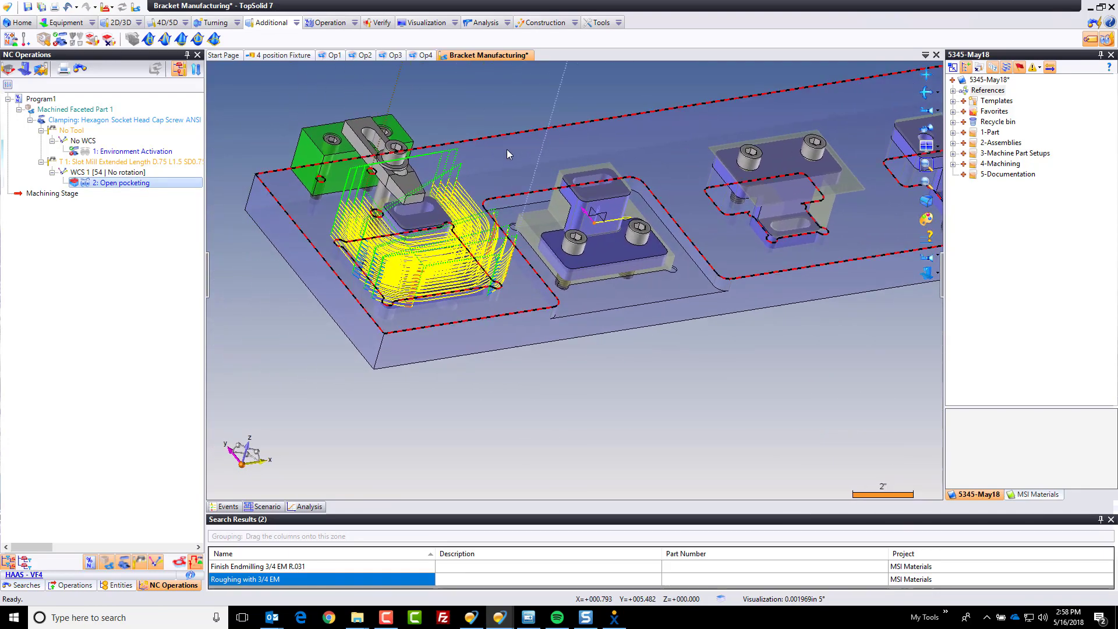
left_click(89, 184)
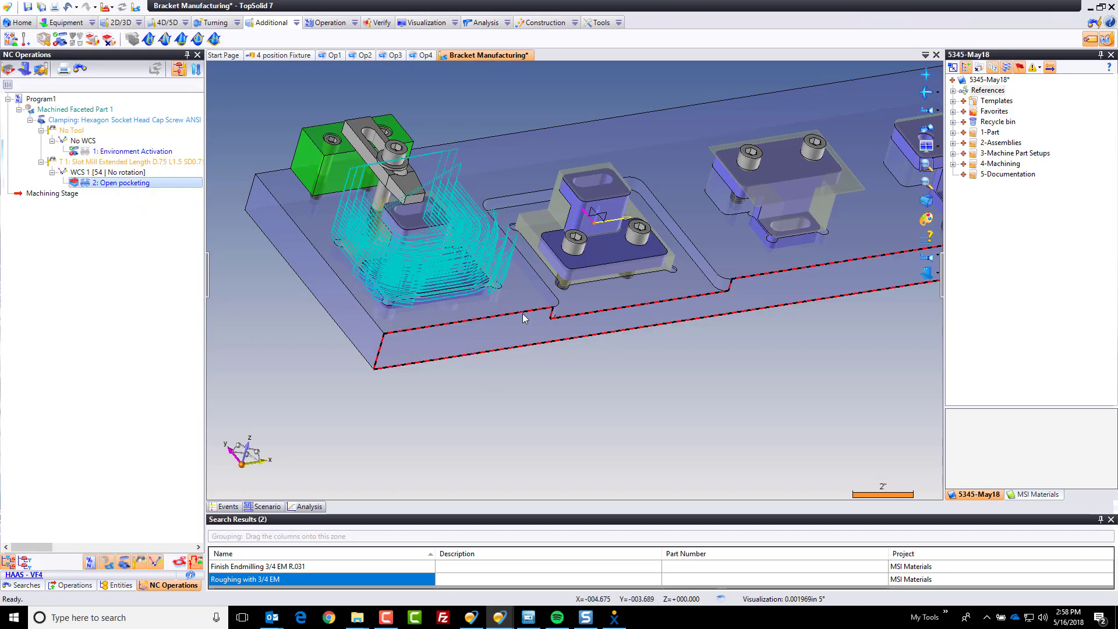
Copy the roughing toolpath to brackets 2, 3 and 4 as Facing, Open pocketing and Facing.
left_click(489, 244)
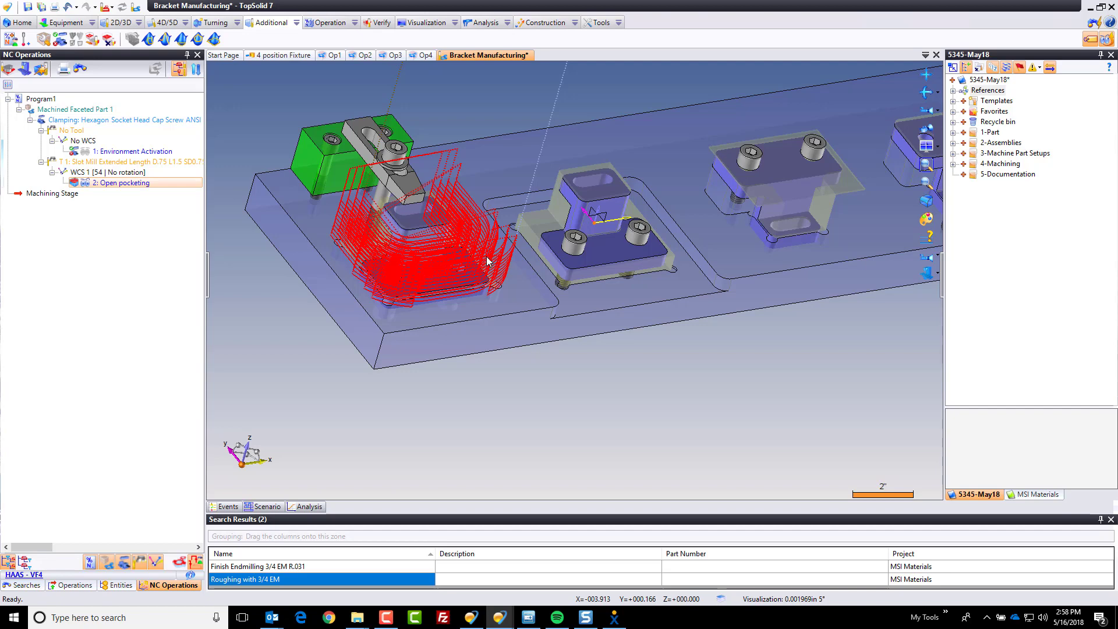
left_click(612, 191)
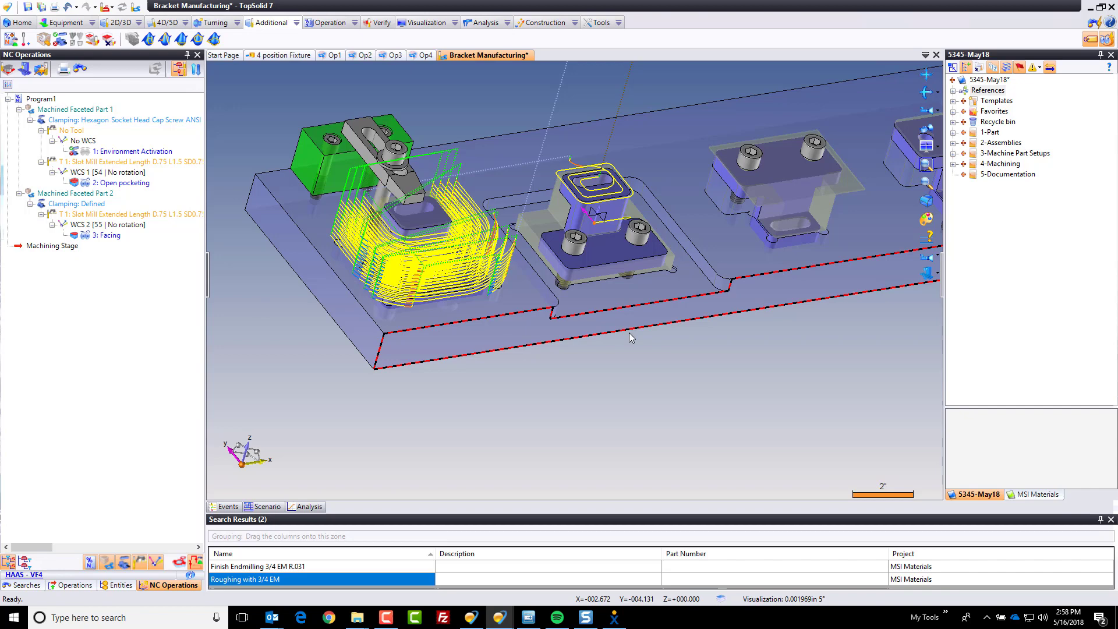
middle_click_drag(640, 355, 384, 278)
left_click_drag(385, 277, 526, 294)
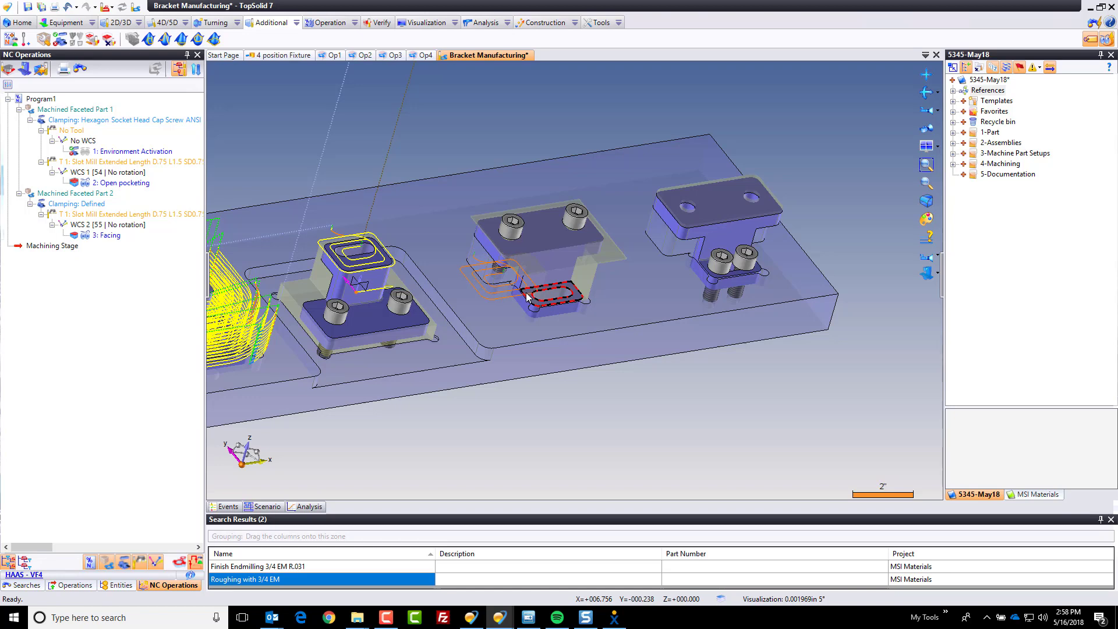
left_click(527, 297)
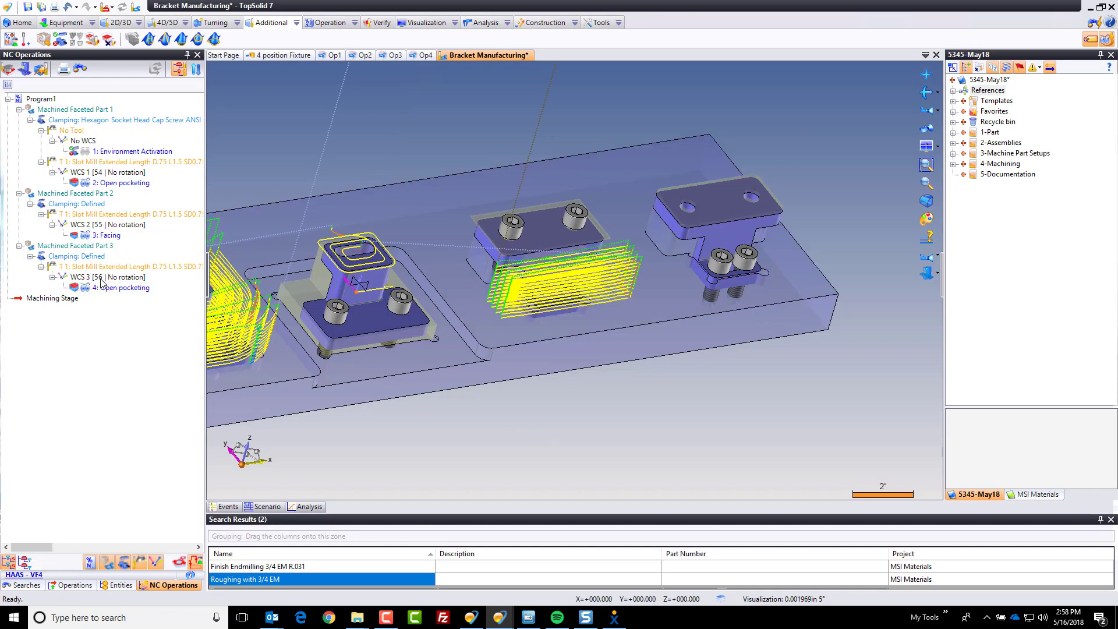
scroll(529, 294, "up", 3)
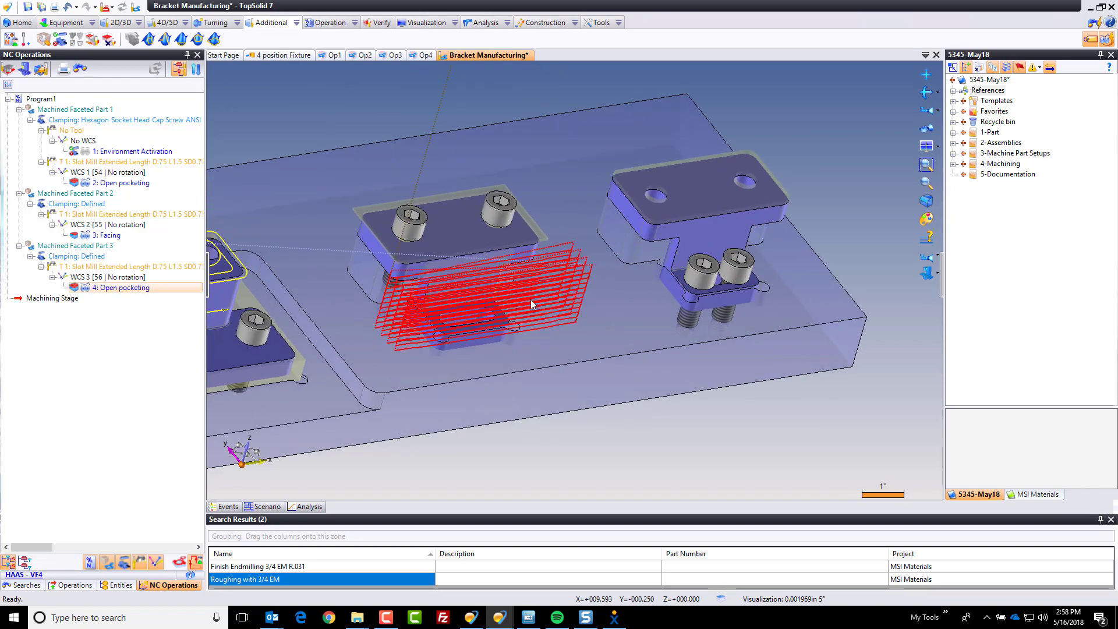
left_click(703, 191)
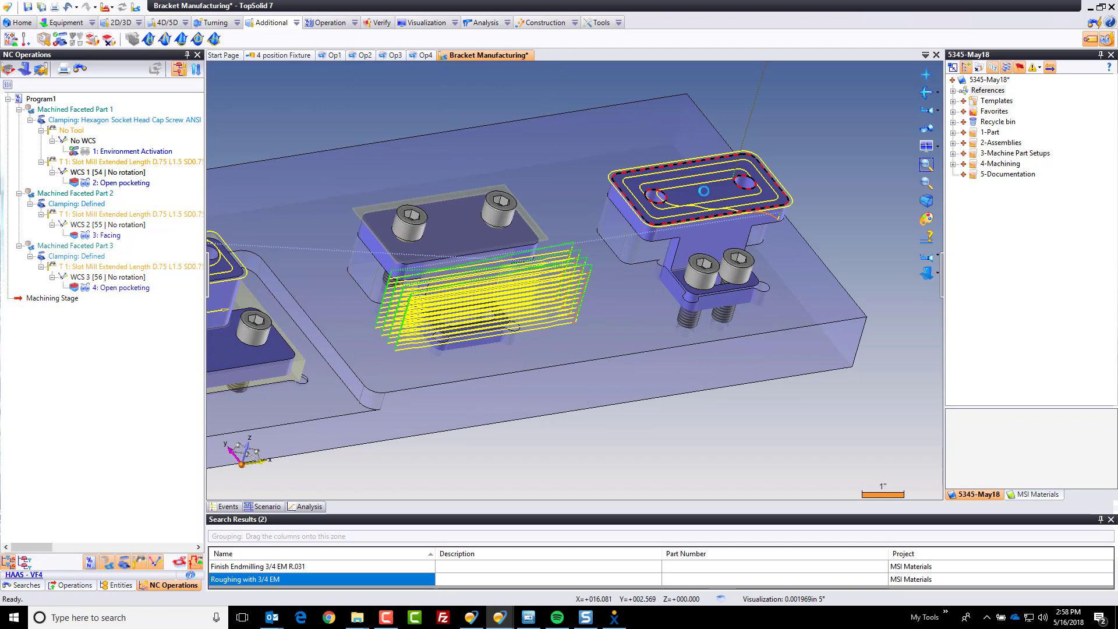
scroll(731, 390, "down", 3)
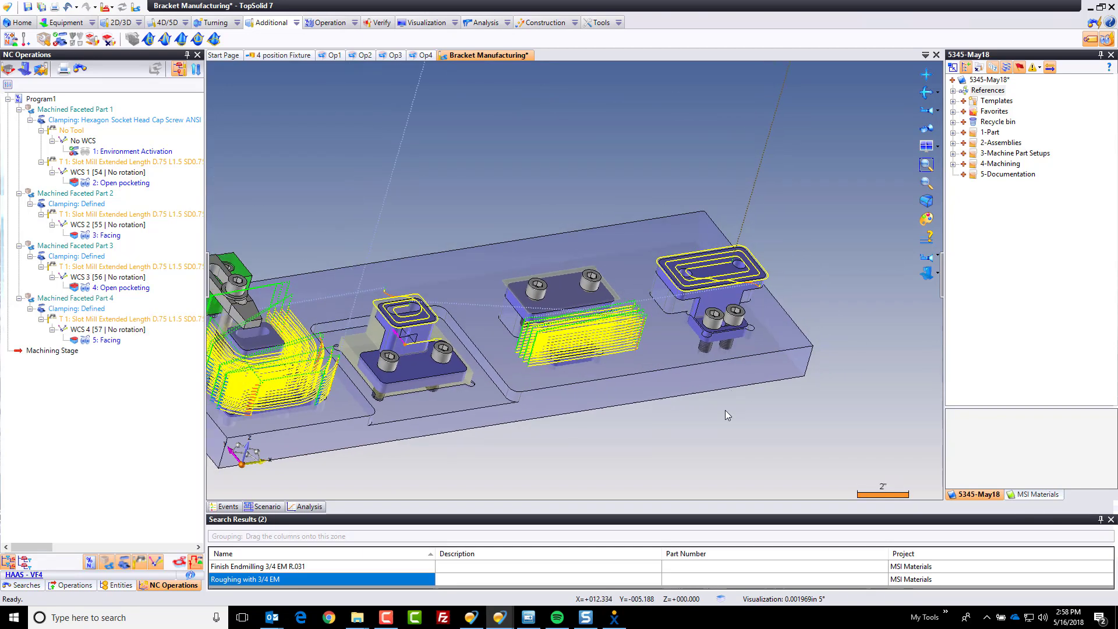
left_click(106, 340)
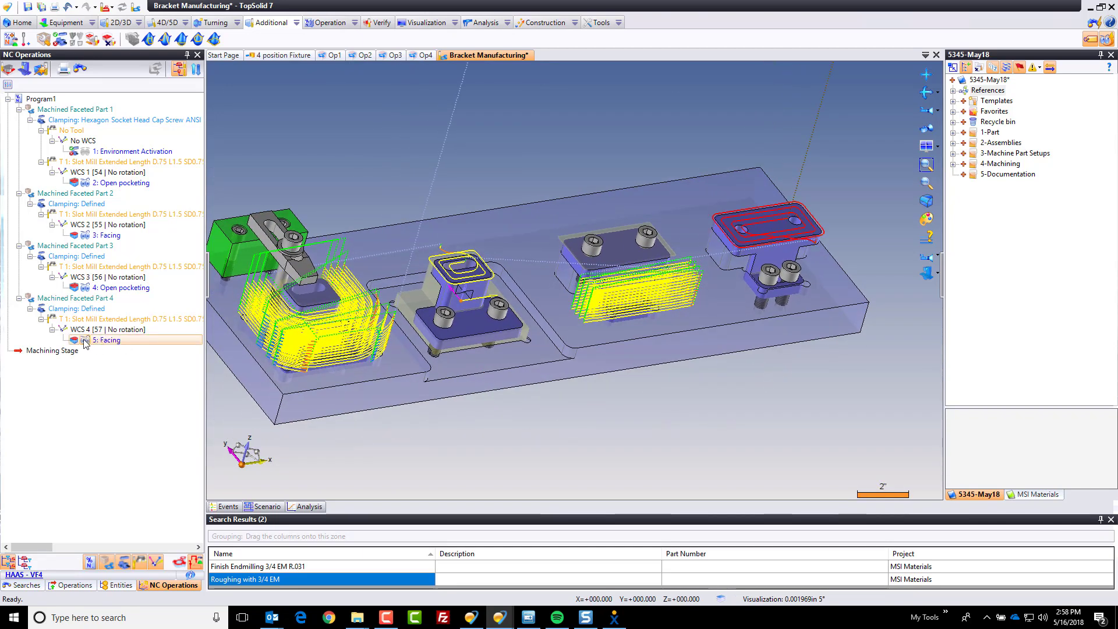
Apply Finish Endmilling 3/4 EM R.031 to the first bracket's top face as a finishing Open pocketing.
left_click(119, 182)
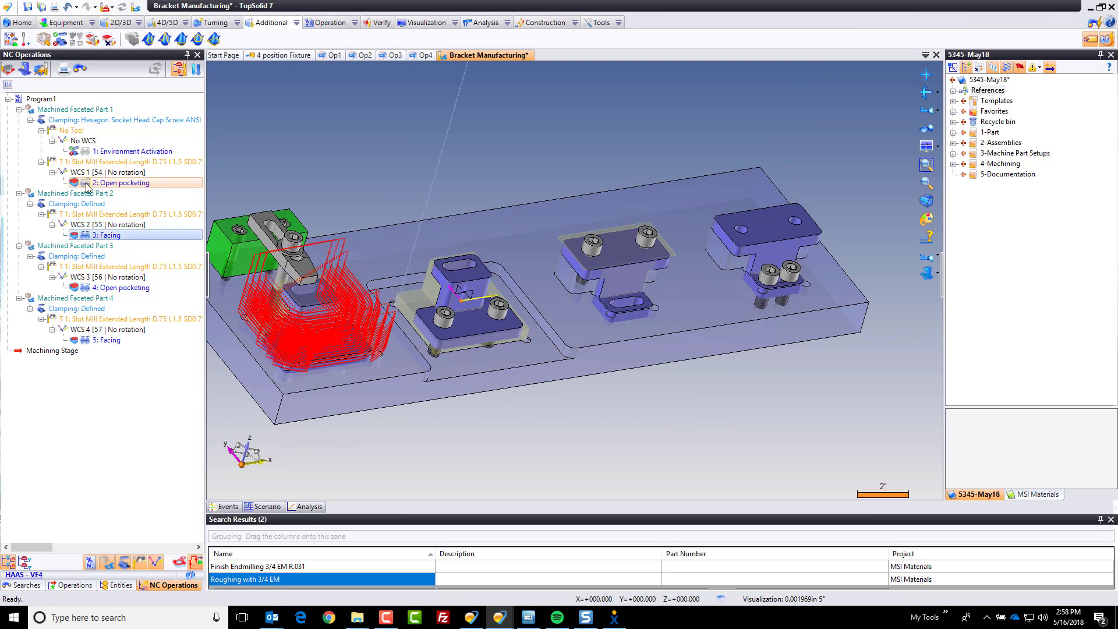
middle_click_drag(514, 411, 644, 389)
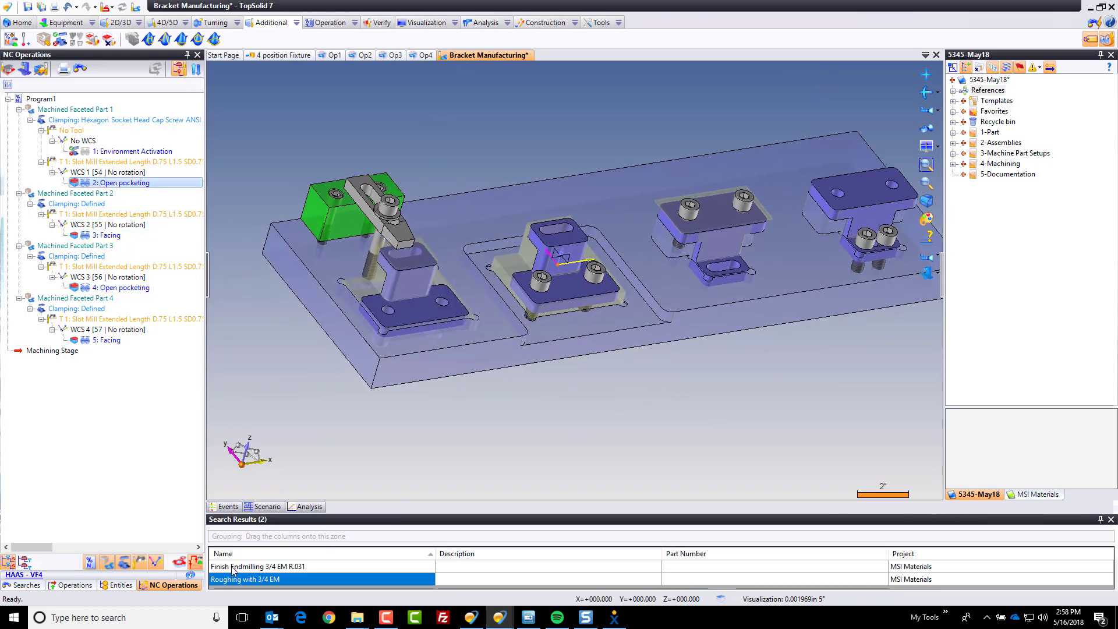
left_click(254, 567)
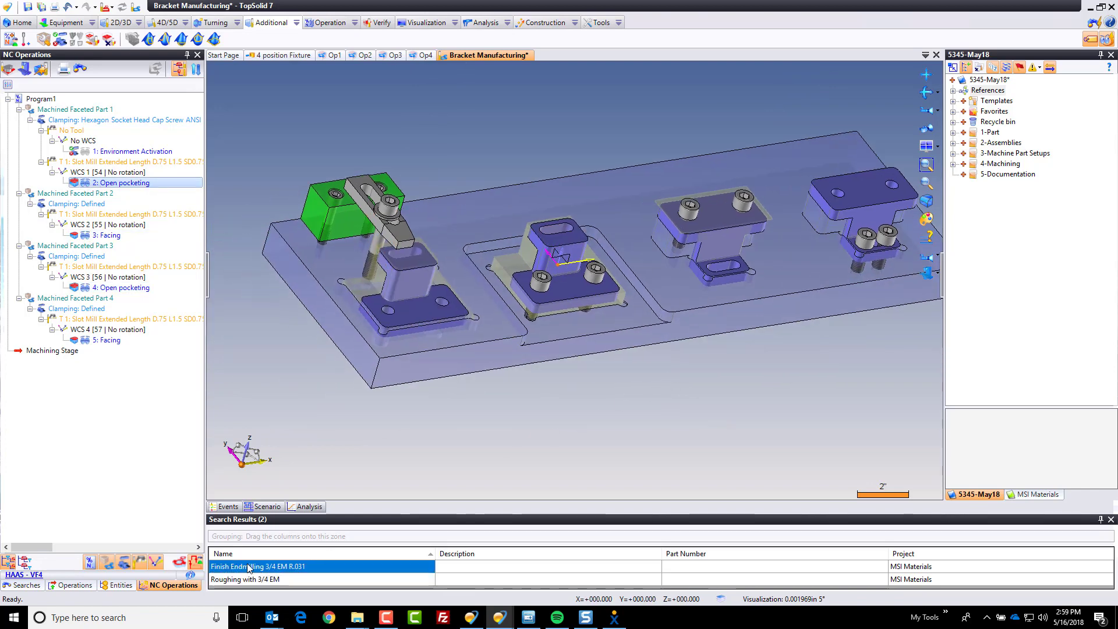
double_click(250, 568)
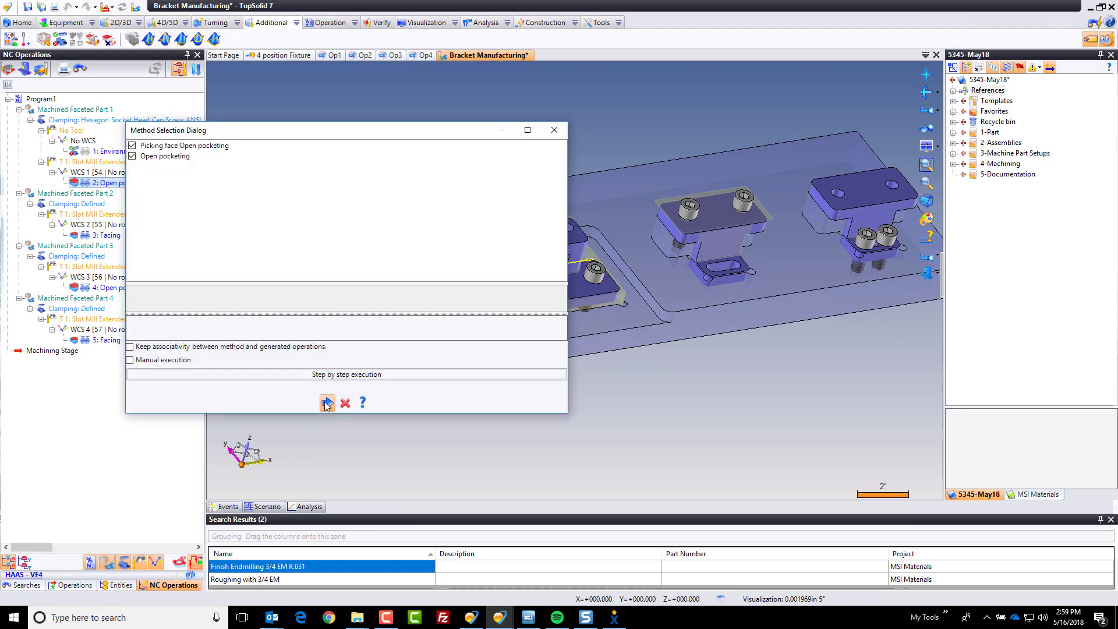
left_click(326, 402)
left_click(419, 314)
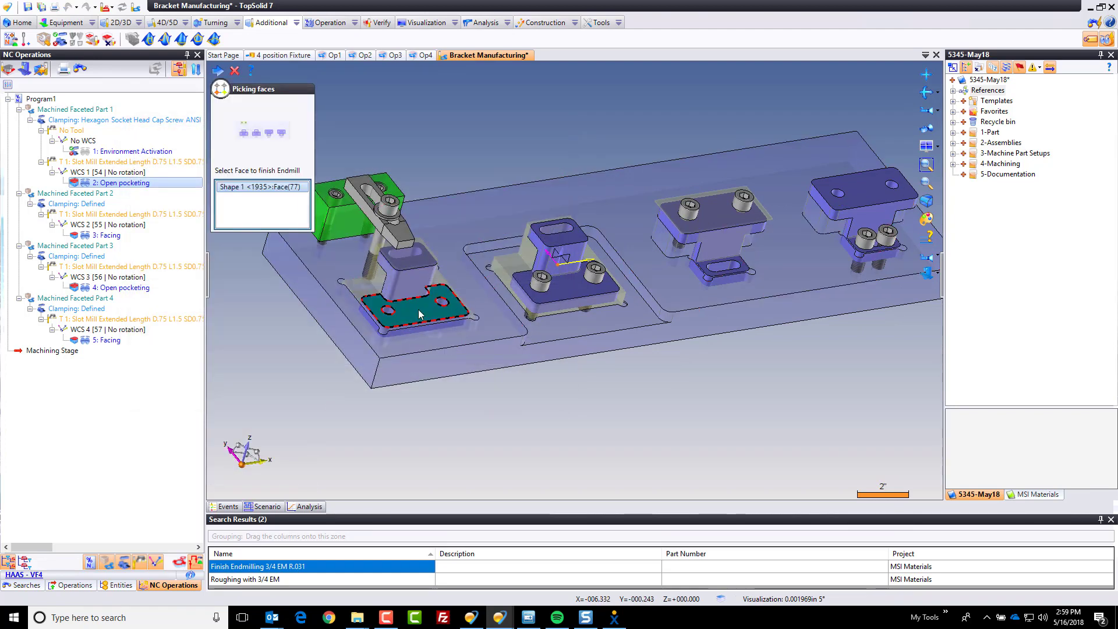
key("Return")
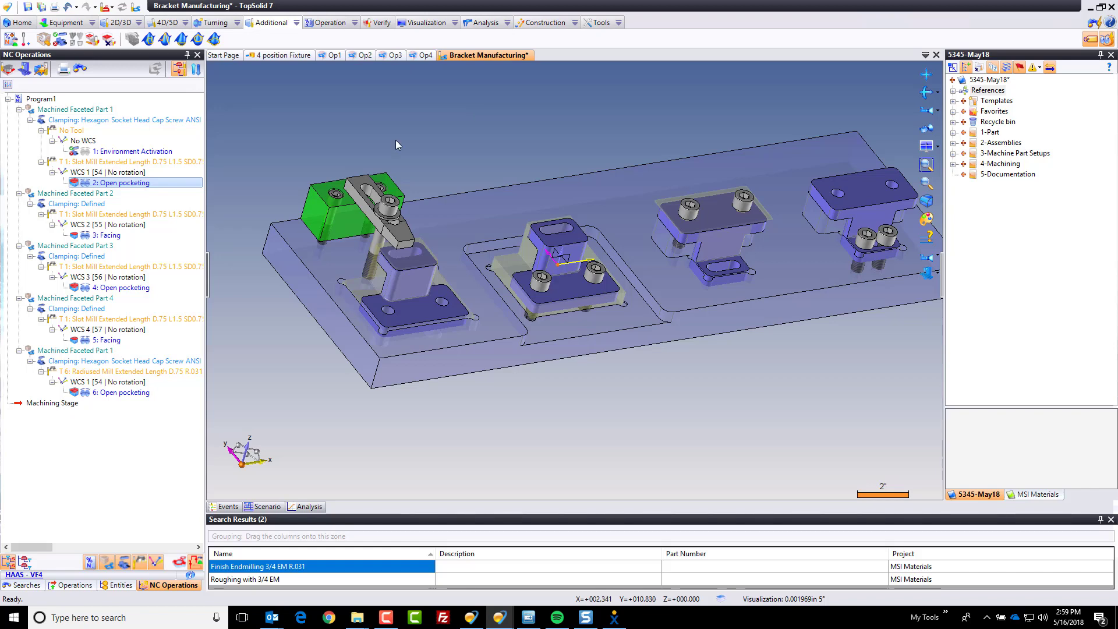
Copy the T 6 finishing toolpath to brackets 2, 3 and 4 as Facing, Open pocketing and Facing.
left_click(121, 392)
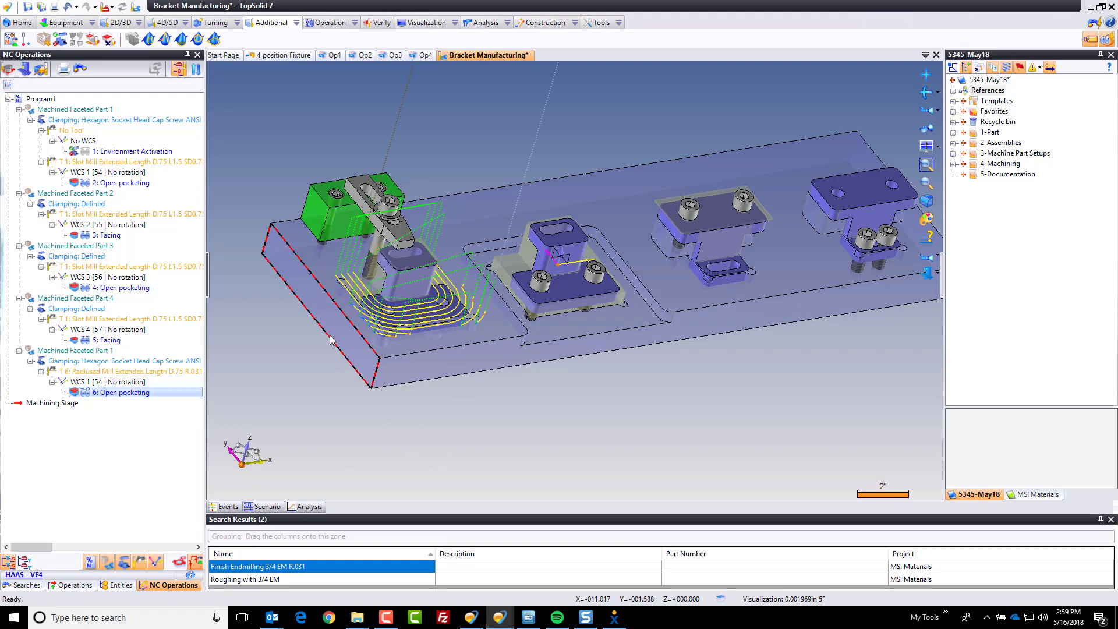
scroll(317, 376, "up", 3)
mouse_move(318, 376)
middle_mouse_down()
mouse_move(355, 363)
mouse_move(346, 346)
mouse_move(318, 387)
middle_mouse_up()
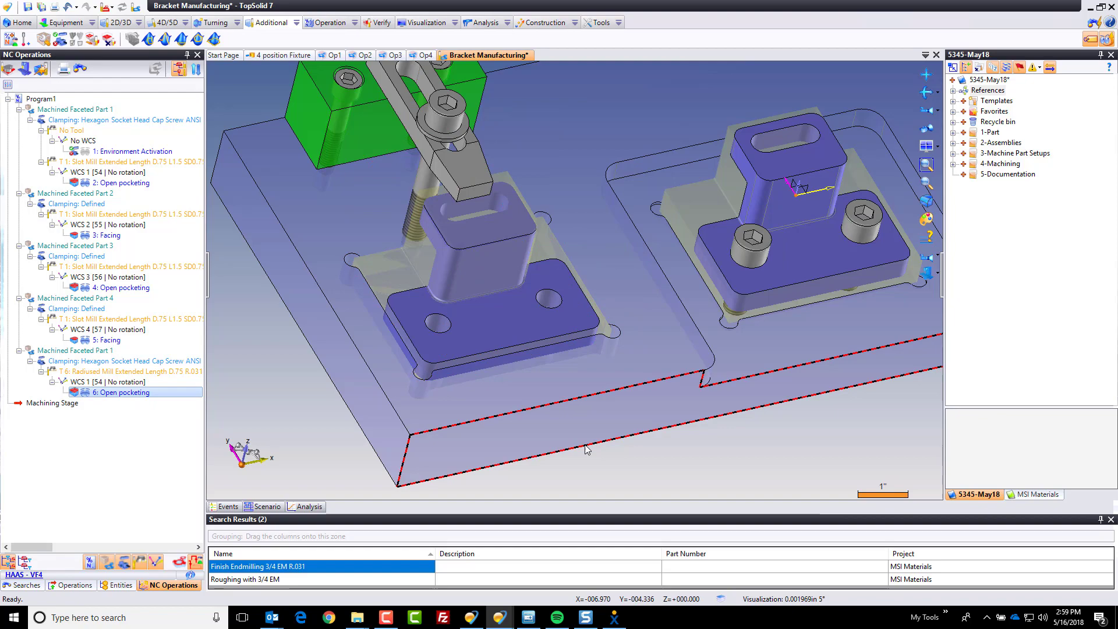
middle_click_drag(724, 490, 512, 539)
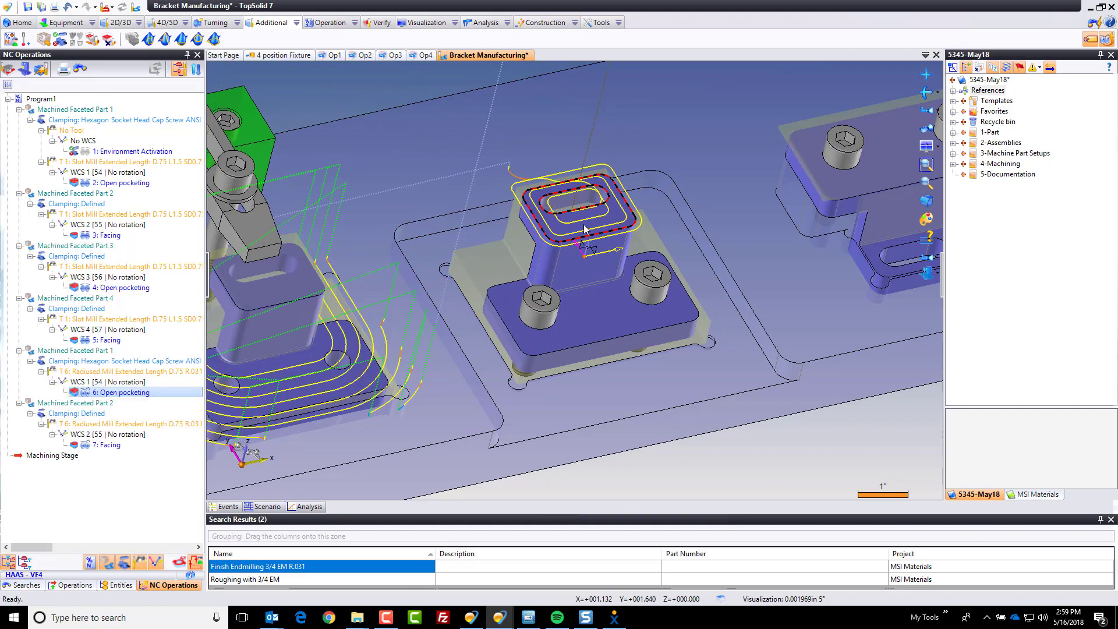
scroll(594, 224, "down", 3)
scroll(684, 221, "up", 5)
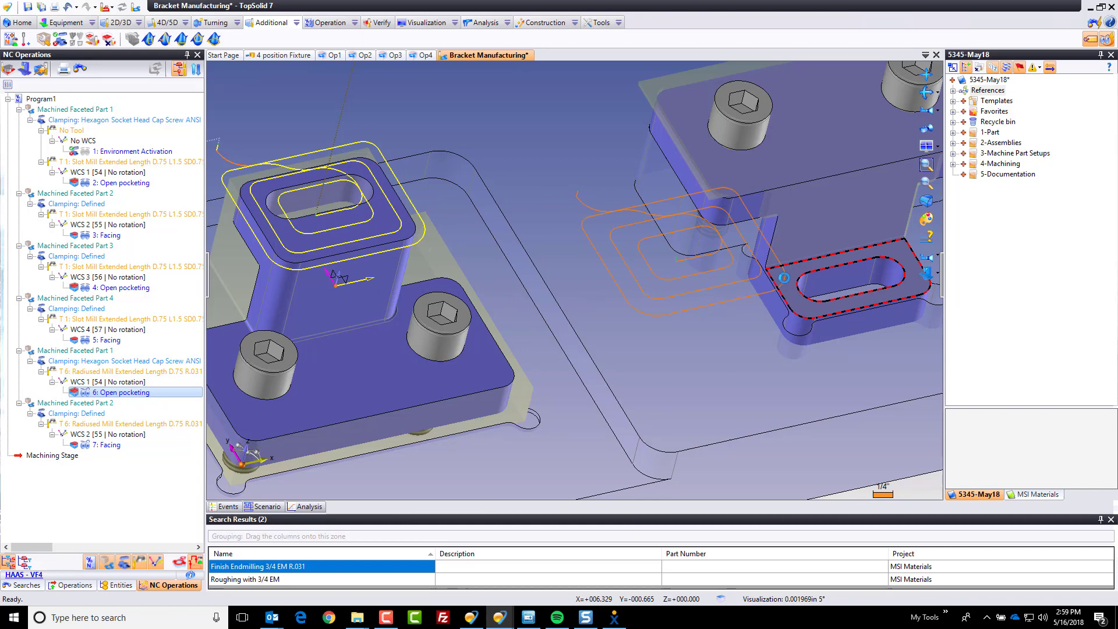
left_click(784, 278)
scroll(763, 295, "down", 4)
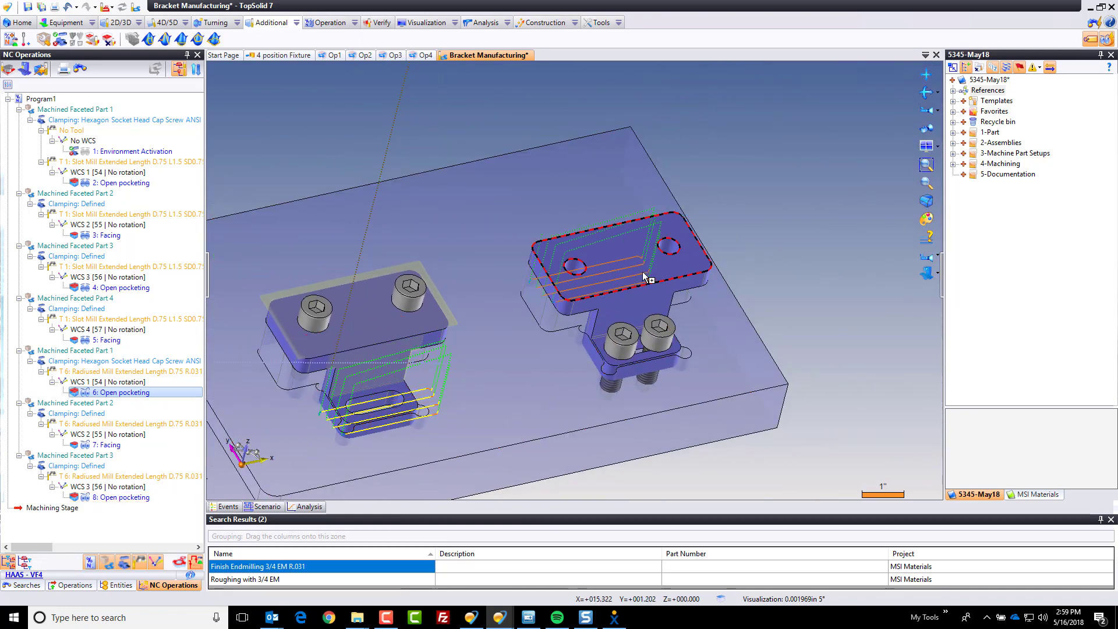
left_click(643, 276)
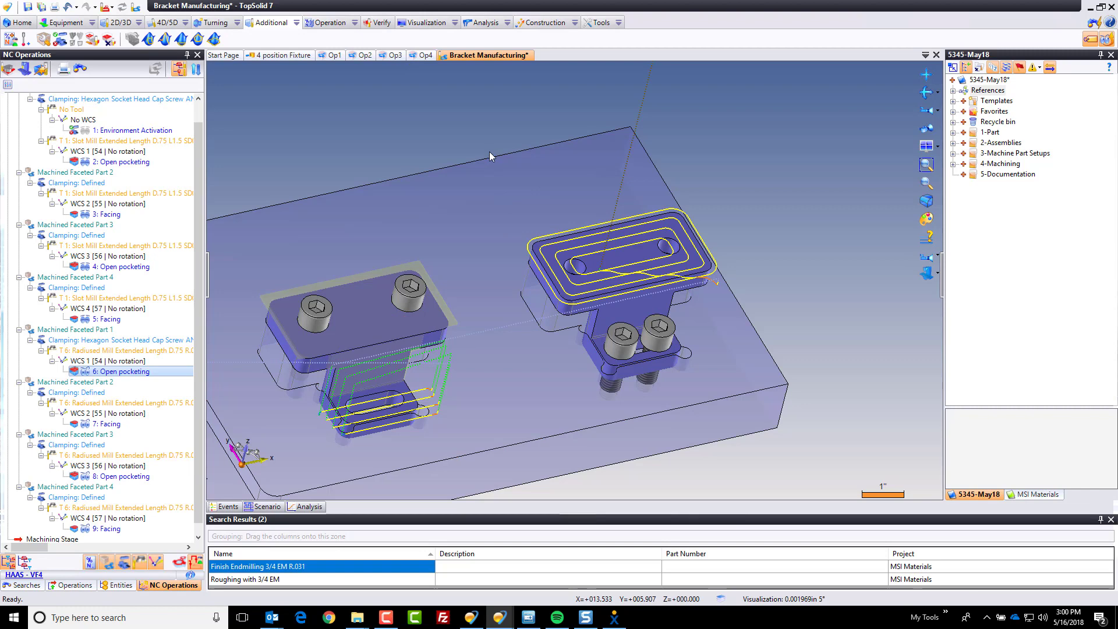
Review finishing operations 6 through 9 in the NC tree with the whole fixture plate in view.
left_click(85, 372)
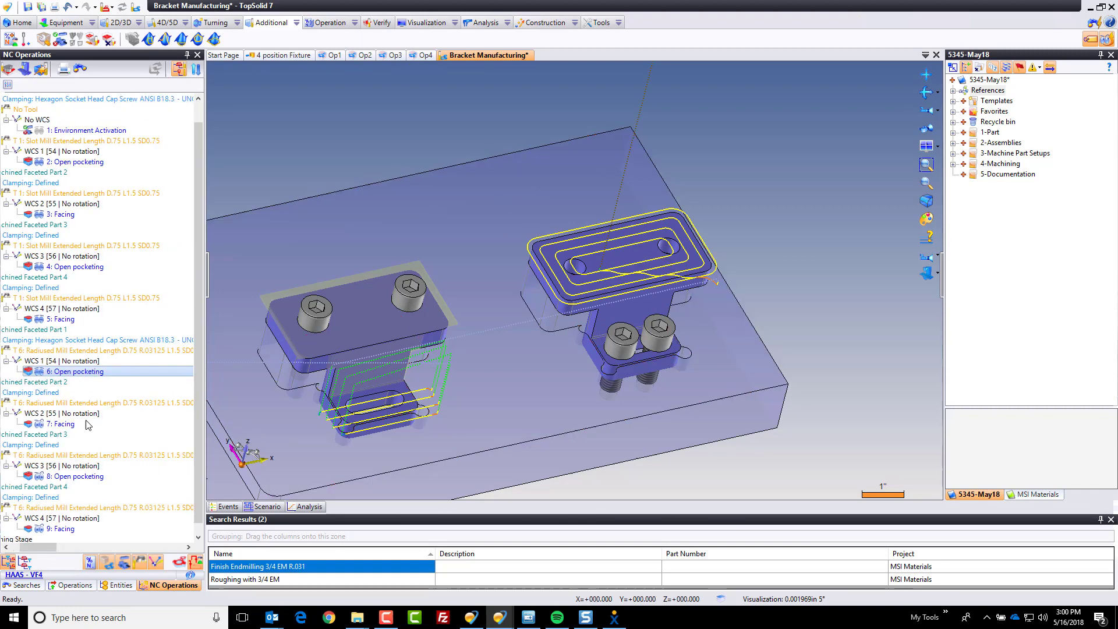
left_click(39, 425)
left_click(41, 476)
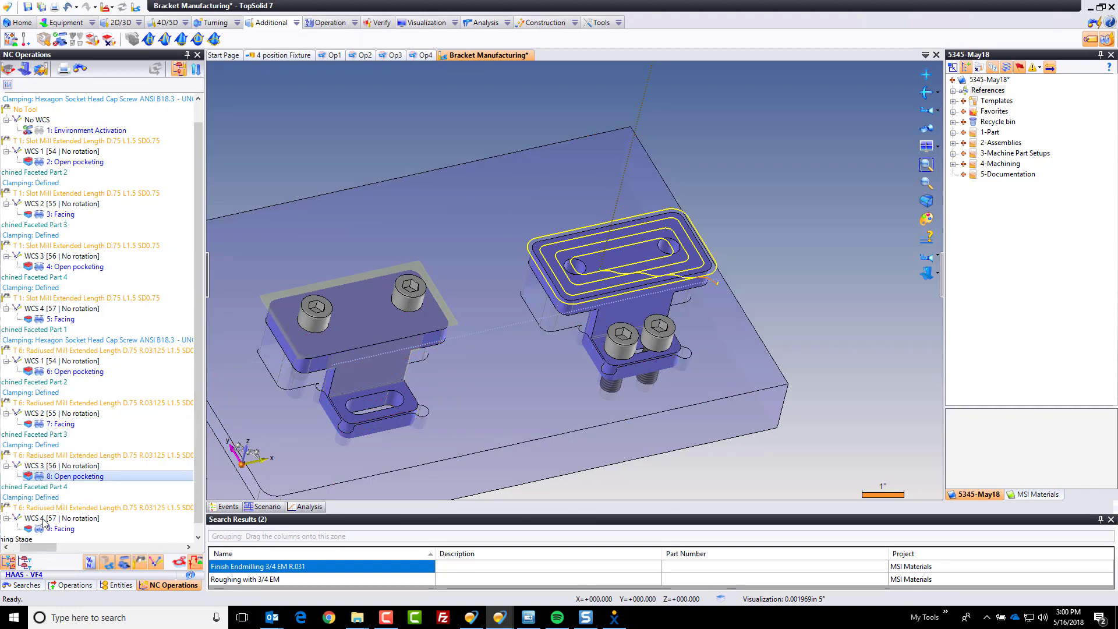
left_click(41, 529)
scroll(507, 272, "down", 3)
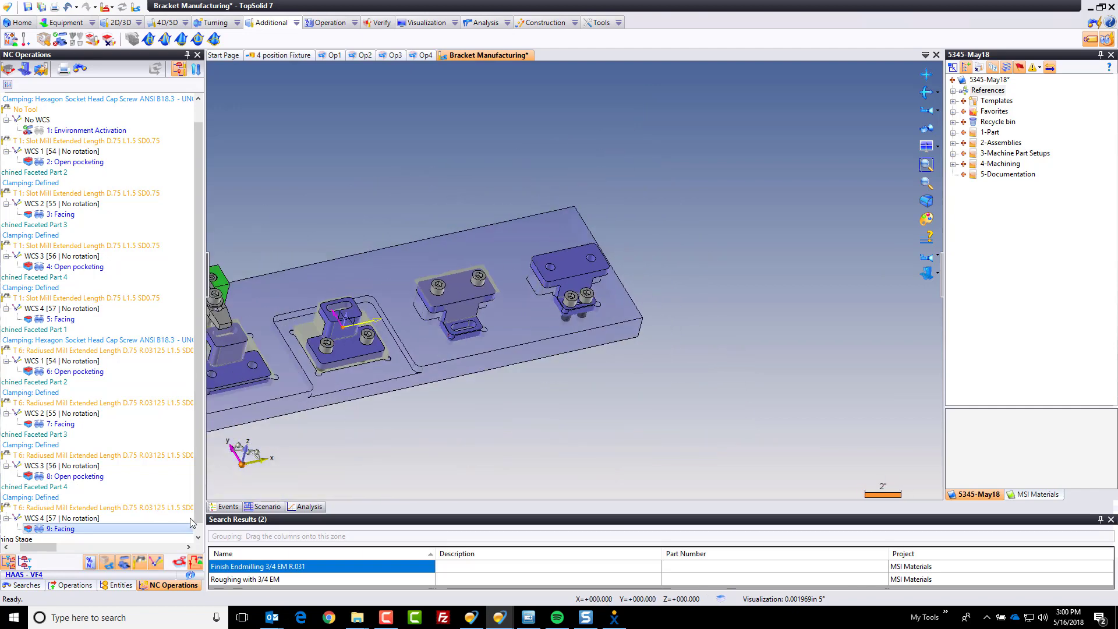
middle_click_drag(341, 482, 628, 397)
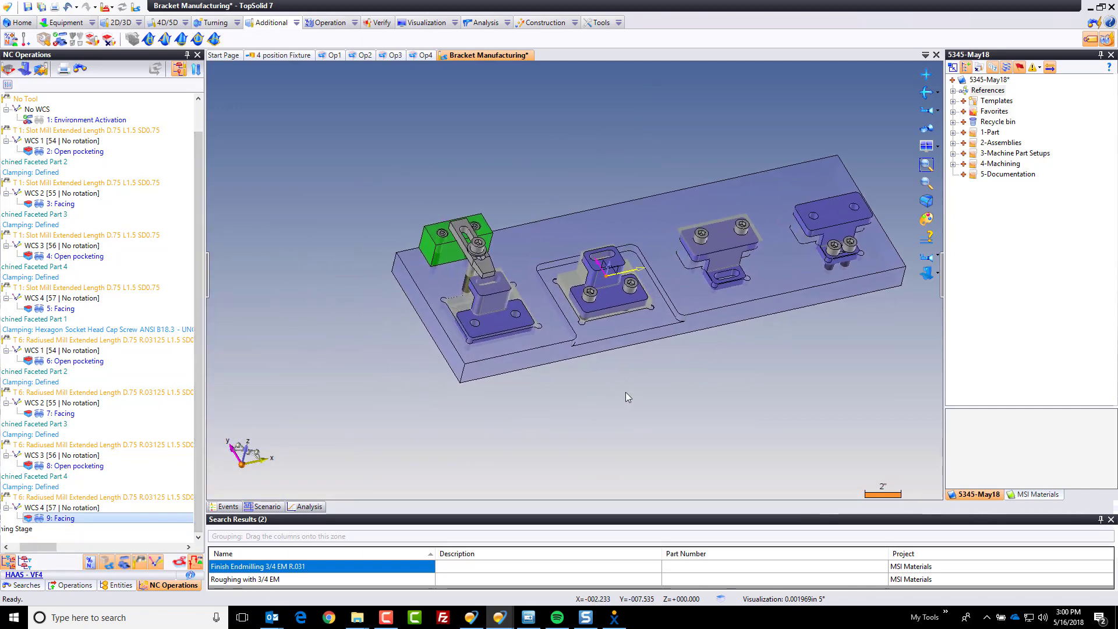
Start Side Milling on the first bracket's side wall and check its 0.15in depth, 0in stock settings.
scroll(512, 330, "up", 3)
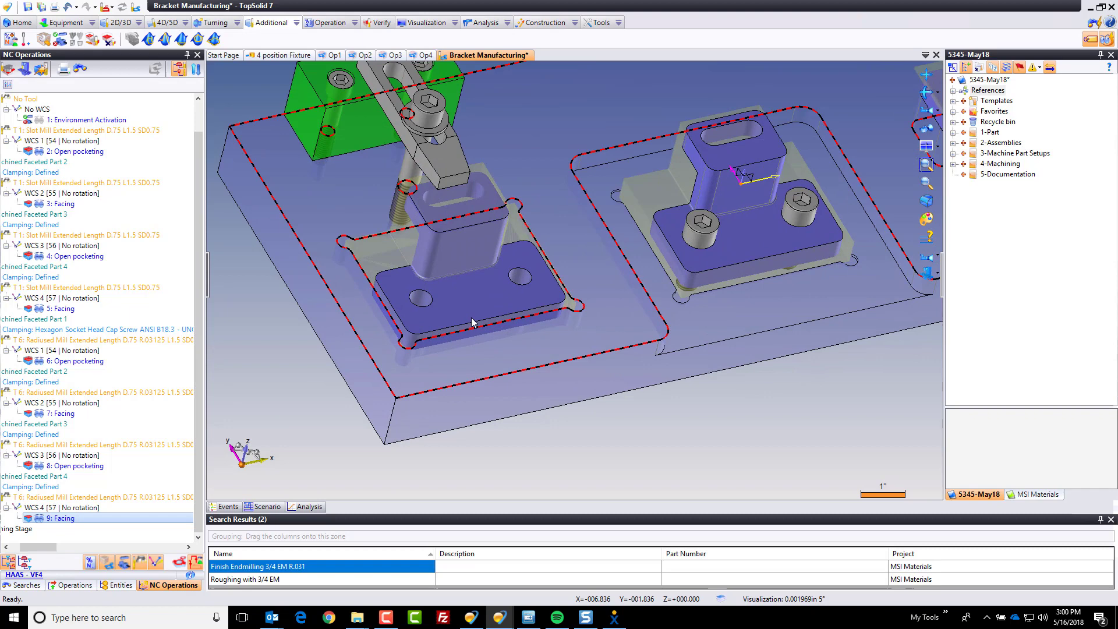
right_click(468, 250)
left_click(512, 215)
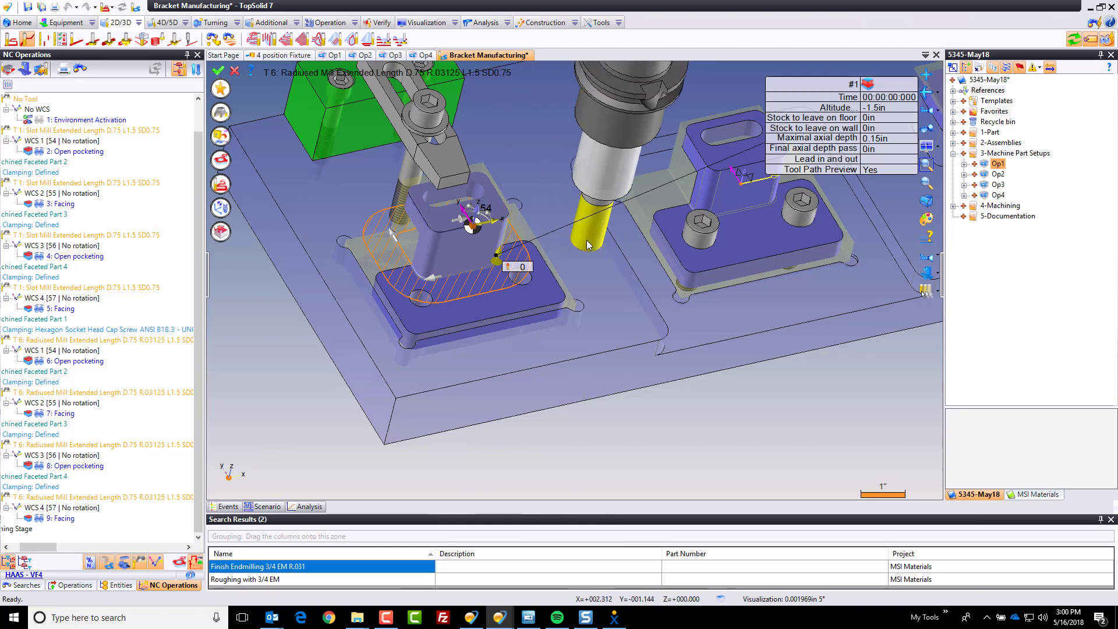
middle_click_drag(605, 260, 588, 185)
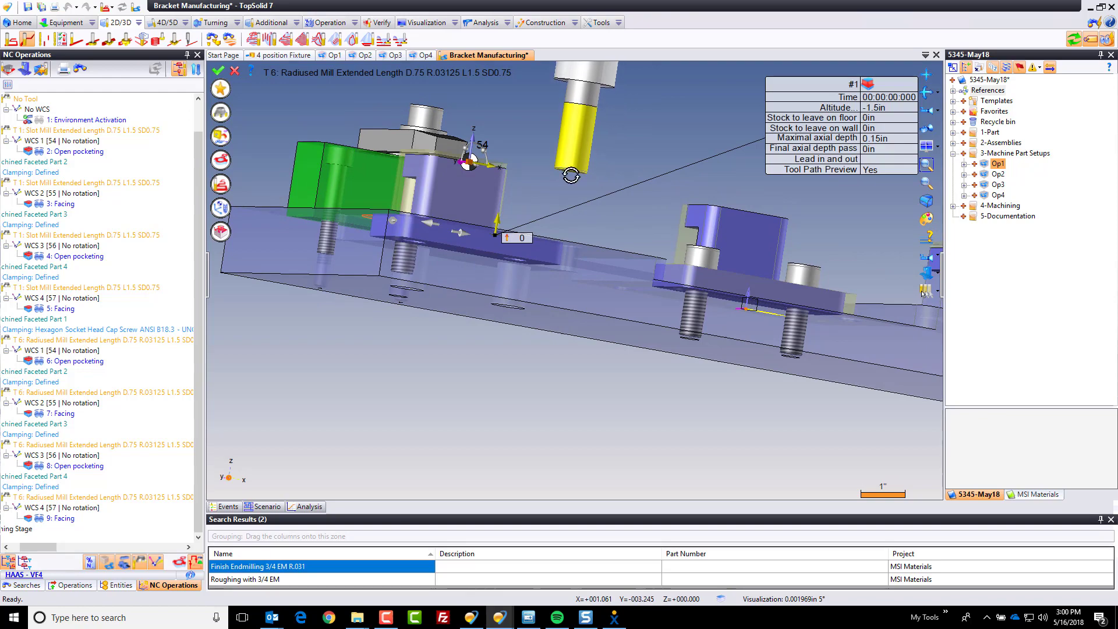
middle_click_drag(579, 181, 589, 205)
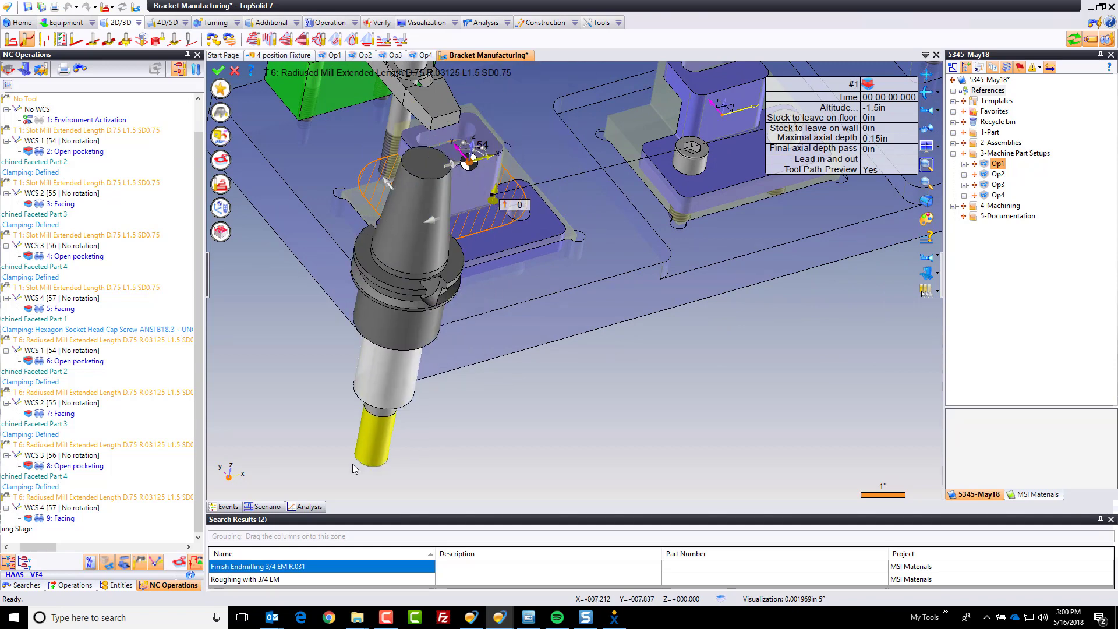
left_click(227, 506)
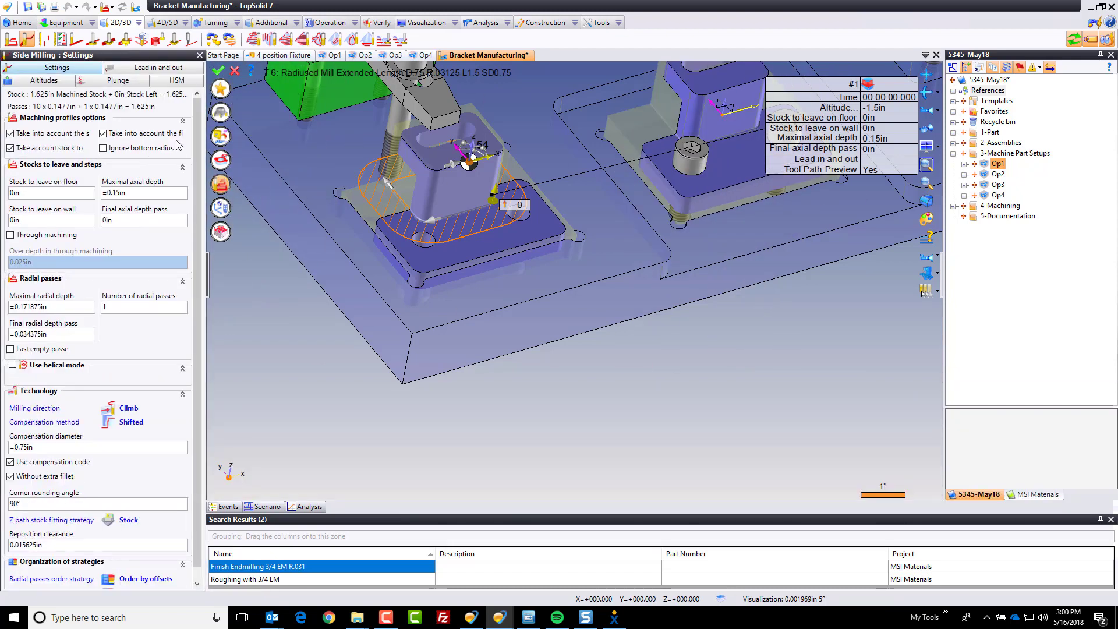
Set the Part 1 side-milling lead type to Perpendicular.
left_click(142, 71)
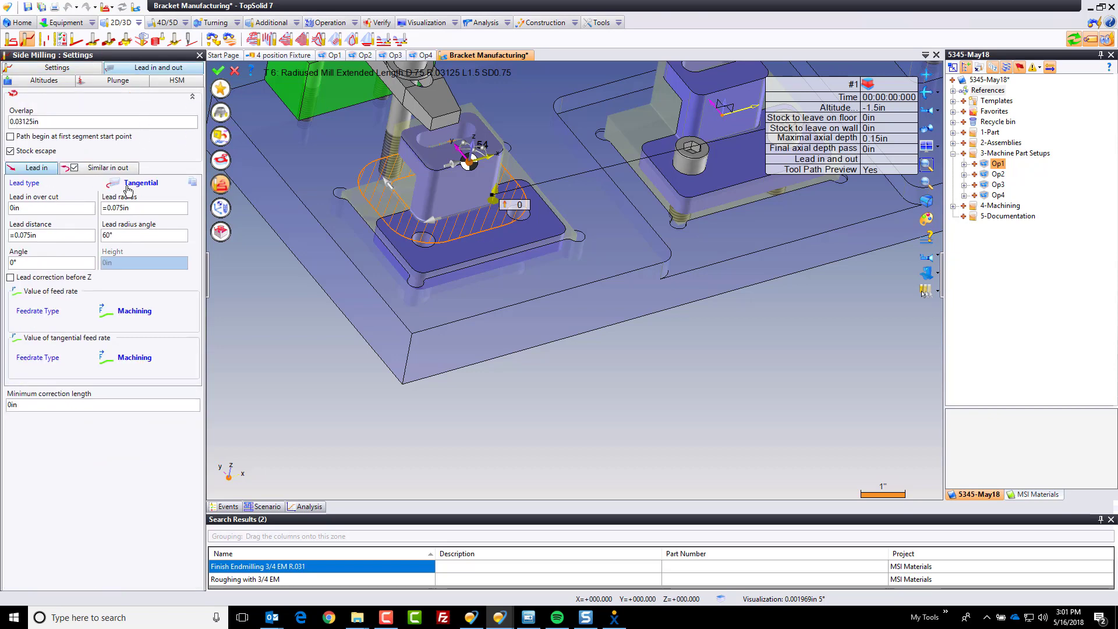
left_click(128, 191)
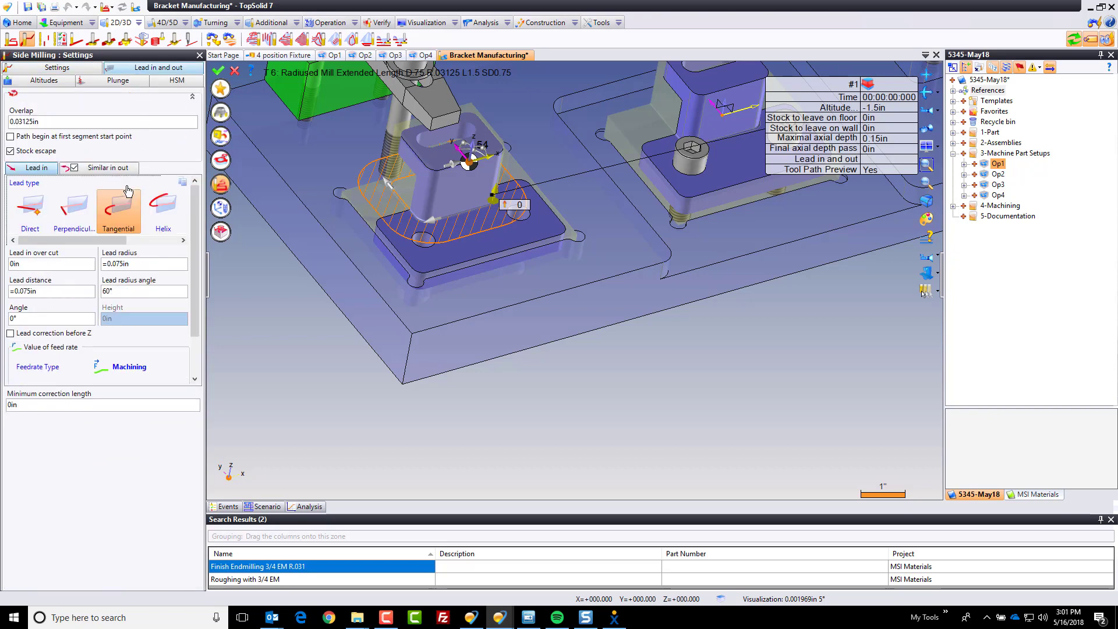
left_click(78, 224)
scroll(434, 103, "up", 5)
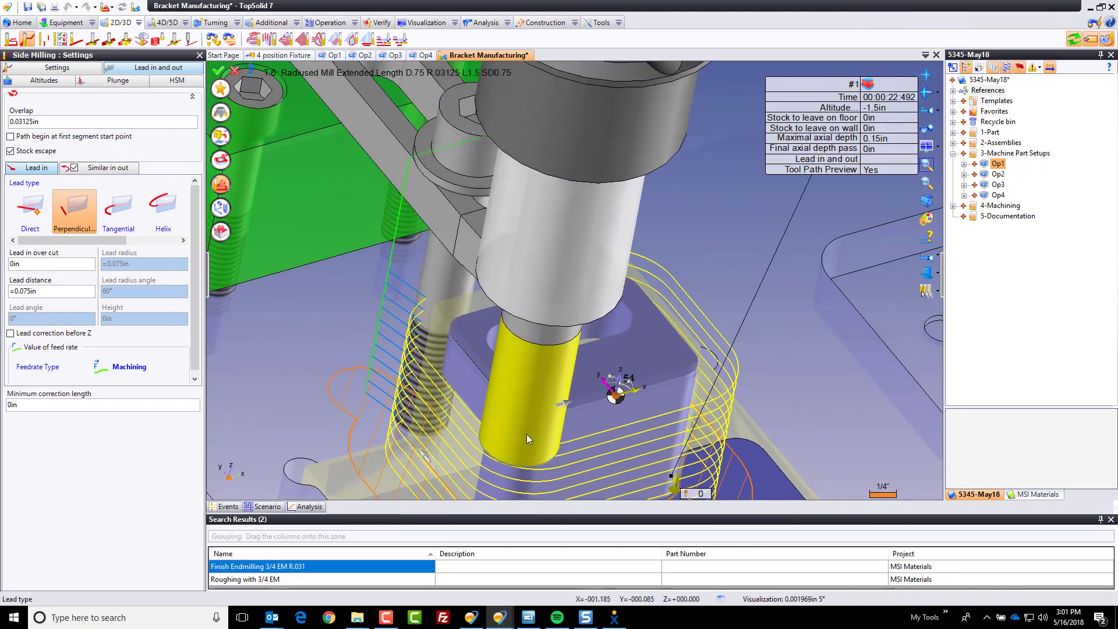
Review the tool preview along the pocket toolpath, then validate operation 10.
middle_click_drag(536, 414, 544, 474)
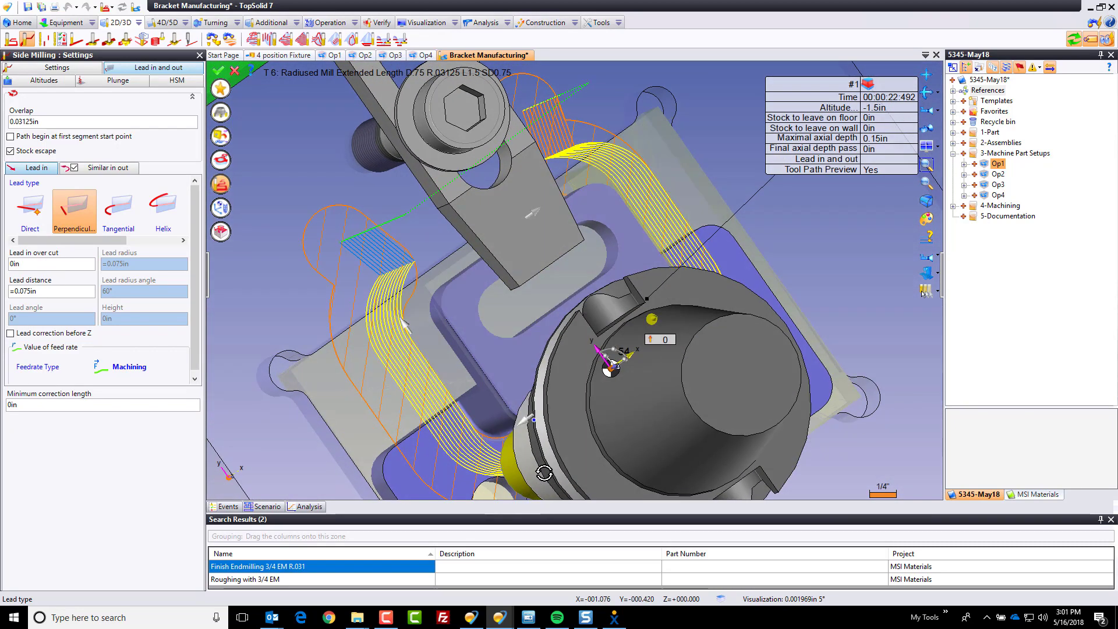
mouse_move(544, 473)
left_mouse_down()
mouse_move(521, 336)
mouse_move(457, 282)
mouse_move(413, 284)
mouse_move(447, 258)
mouse_move(420, 201)
mouse_move(442, 184)
mouse_move(425, 255)
mouse_move(525, 311)
mouse_move(477, 192)
mouse_move(451, 220)
mouse_move(435, 290)
mouse_move(448, 296)
mouse_move(567, 207)
mouse_move(538, 227)
mouse_move(468, 194)
mouse_move(548, 207)
left_mouse_up()
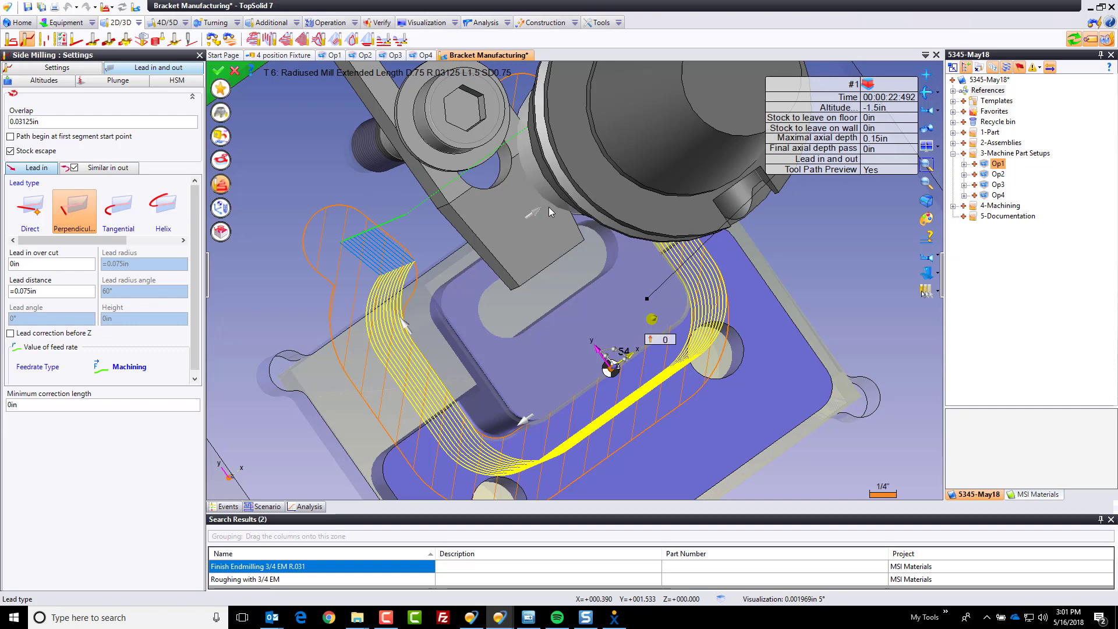
left_click_drag(548, 207, 522, 296)
scroll(523, 296, "down", 3)
middle_click_drag(522, 296, 506, 235)
left_click_drag(506, 235, 862, 193)
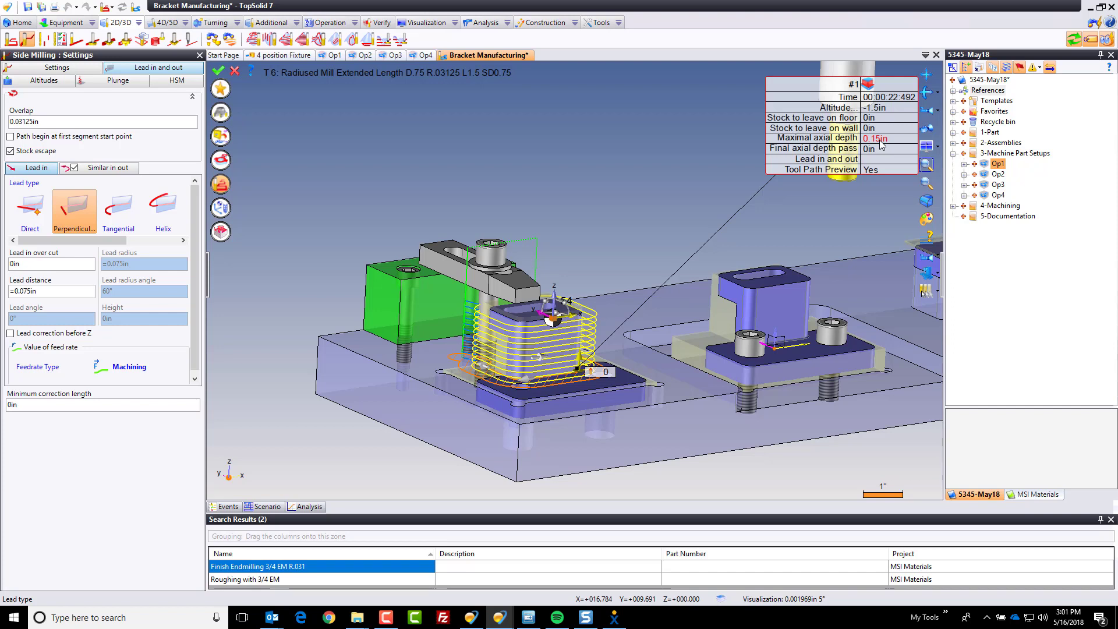
left_click(218, 70)
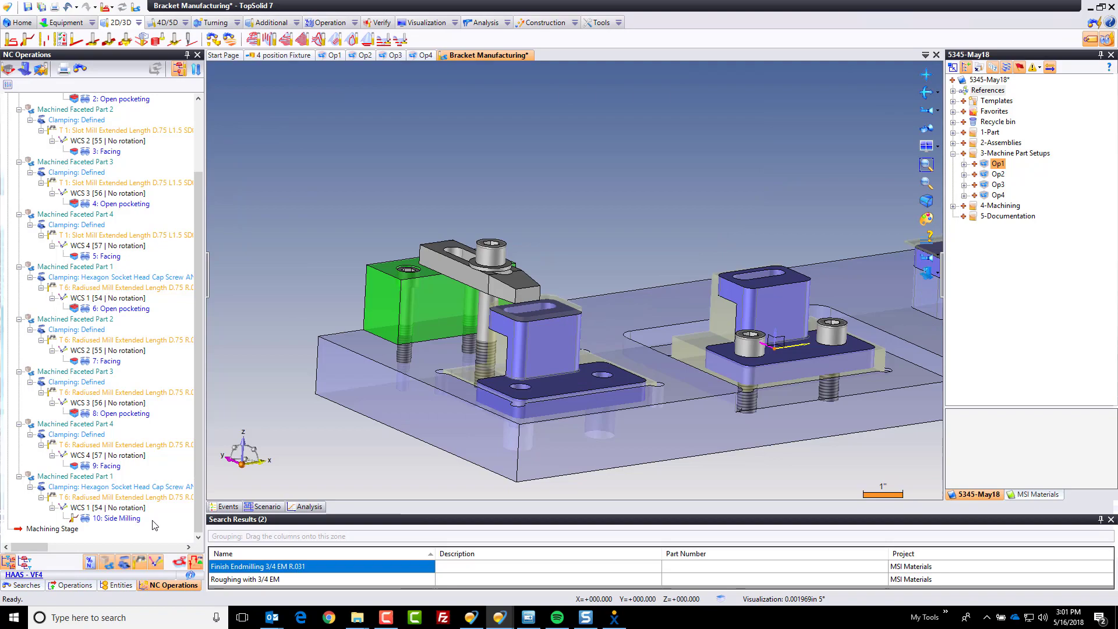
Side-mill the Part 2 boss wall leaving -0.0625in stock on the floor.
middle_click_drag(587, 204, 727, 223)
scroll(727, 222, "up", 3)
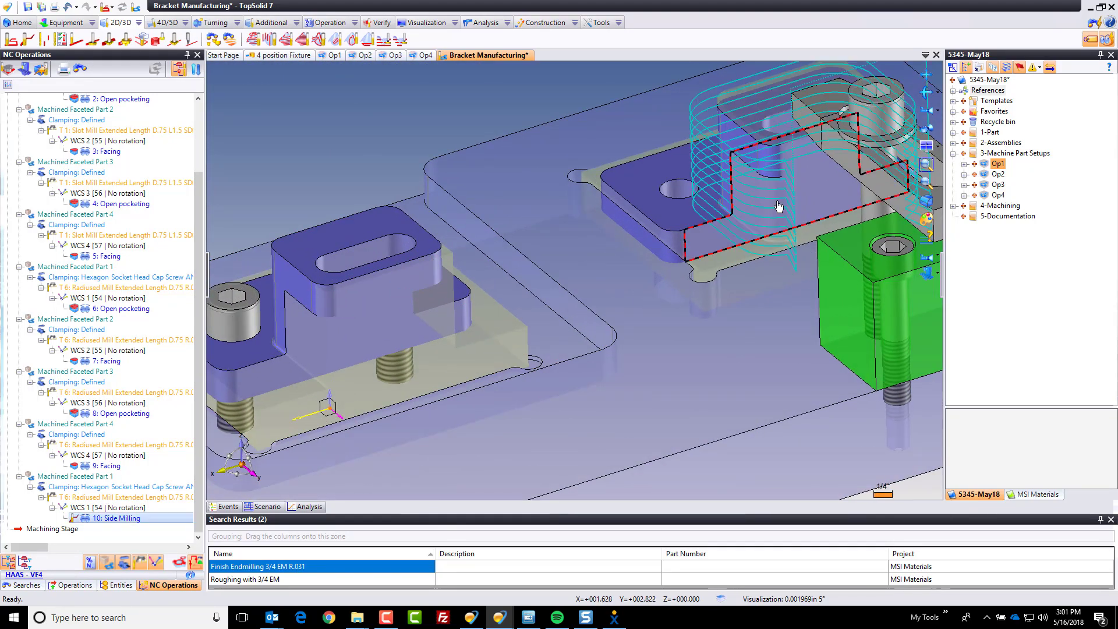
left_click(386, 284)
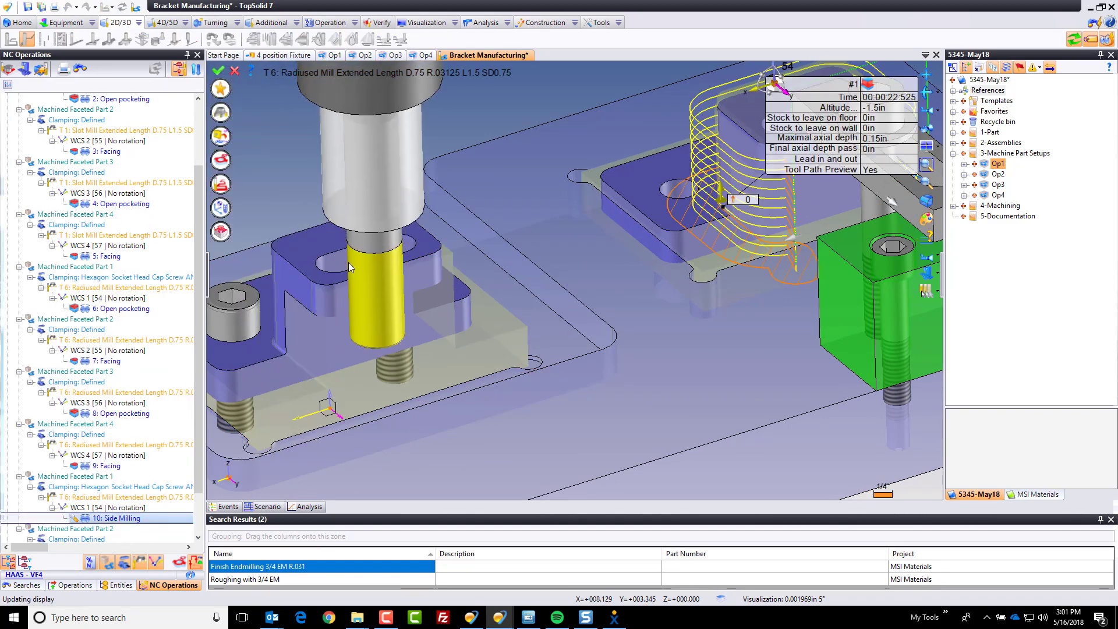
left_click(218, 70)
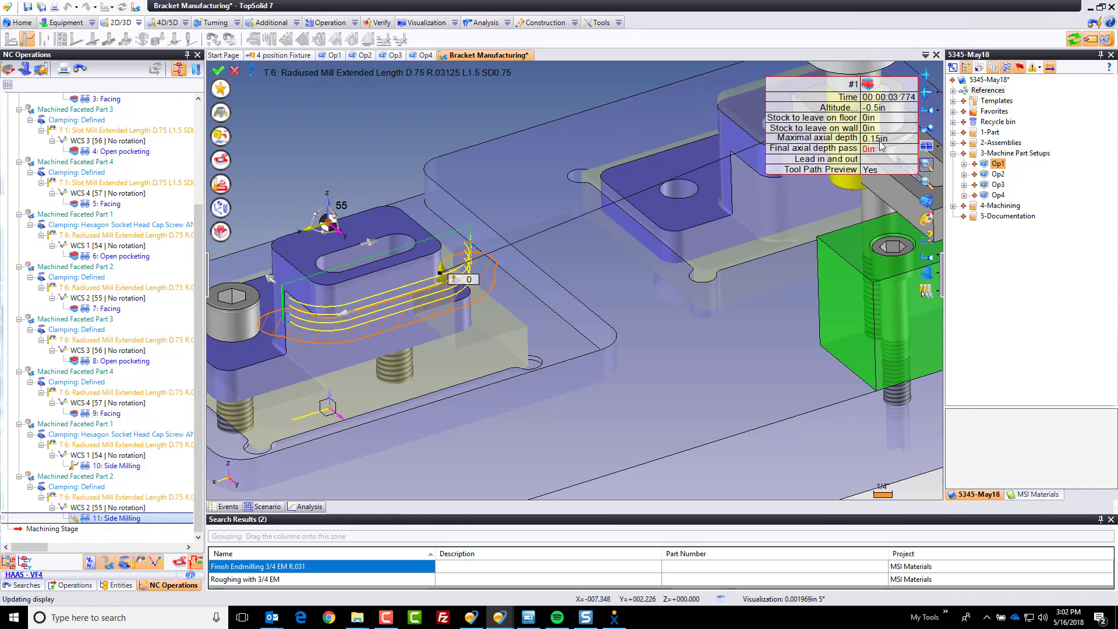
left_click(869, 118)
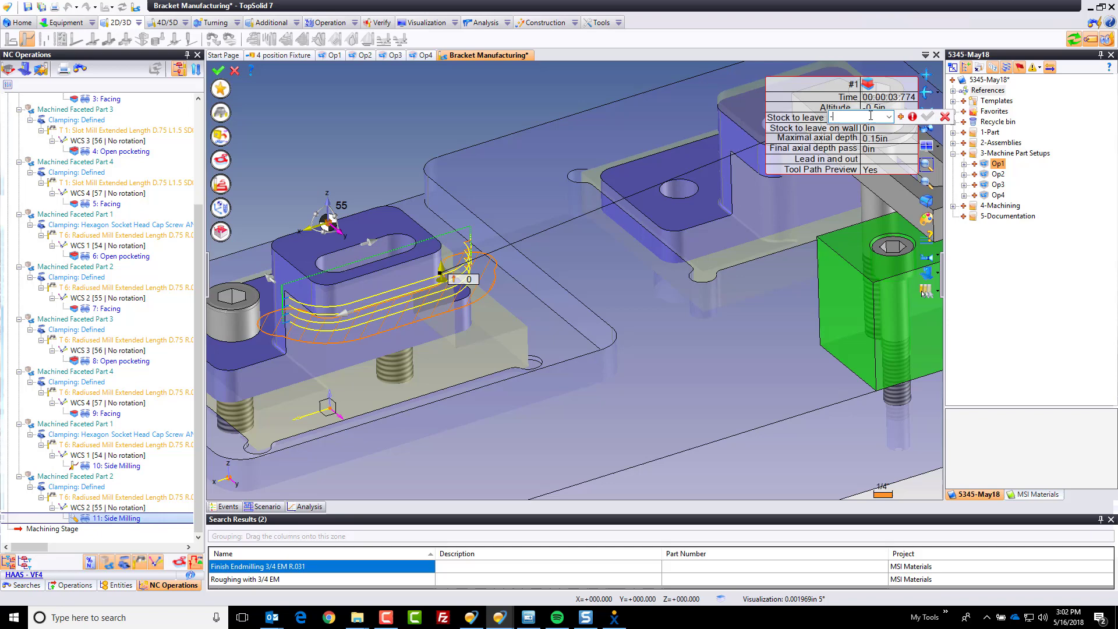
key("Return")
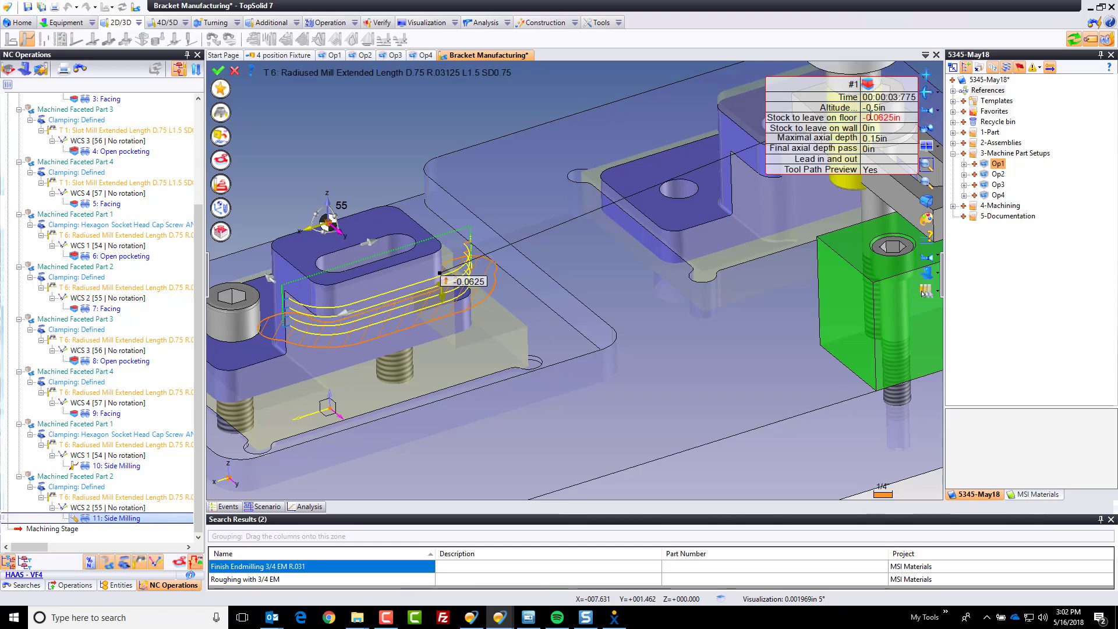
left_click(219, 71)
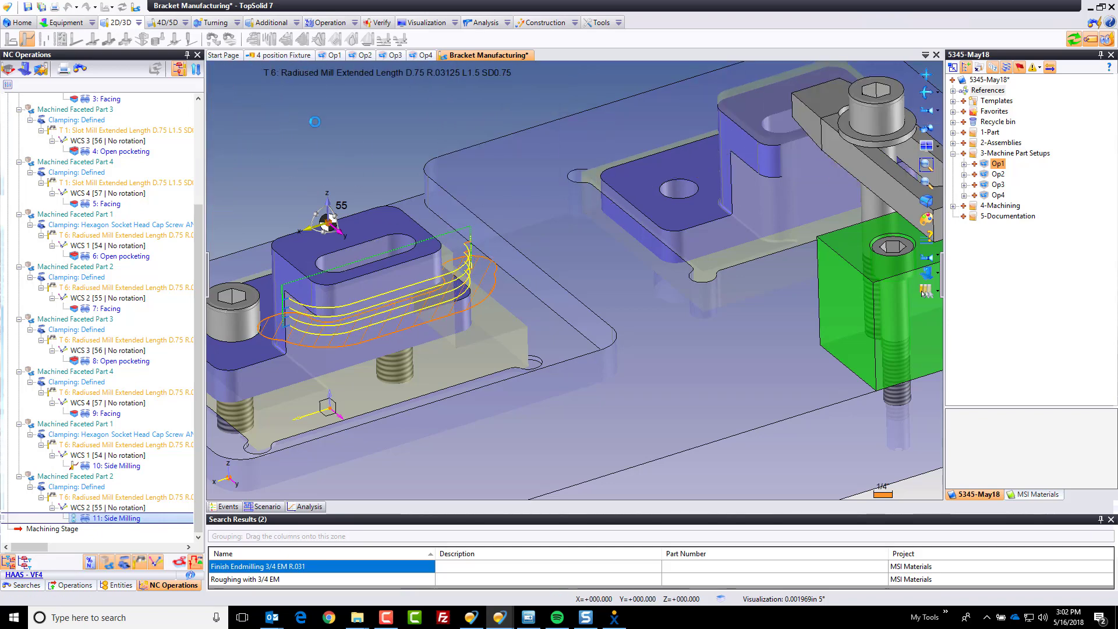
scroll(319, 323, "up", 5)
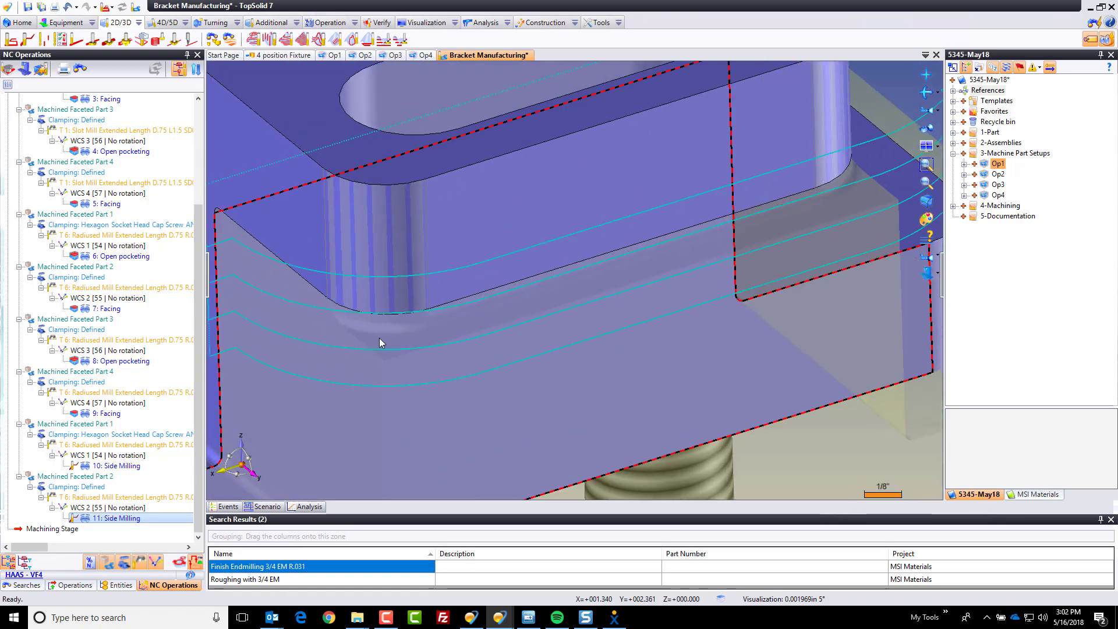
scroll(459, 329, "down", 10)
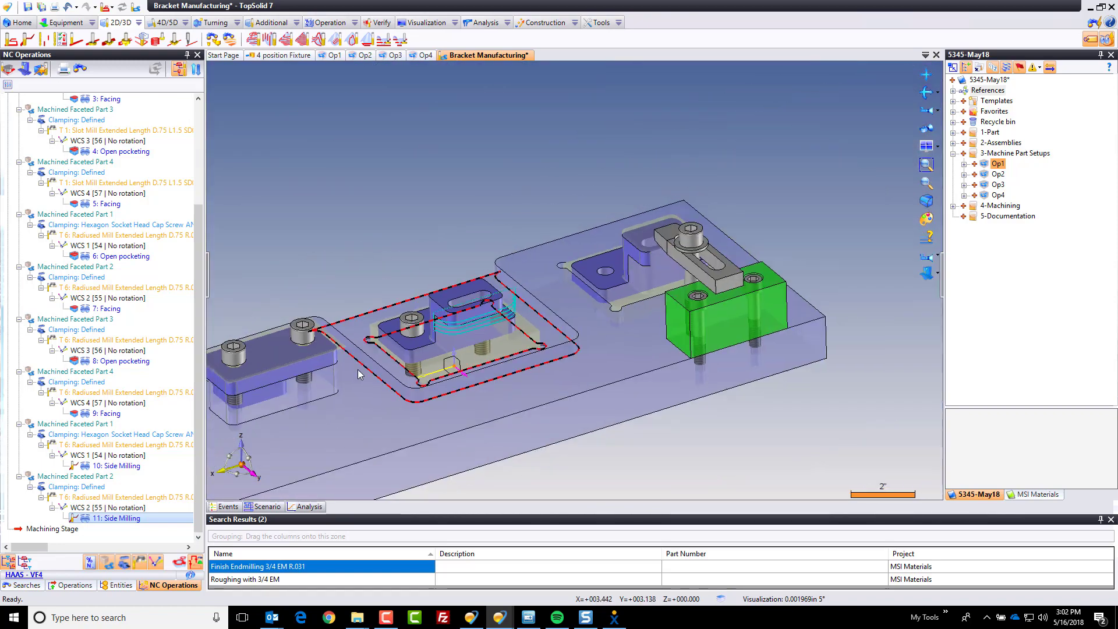
Side-mill the Part 3 bracket wall with a 0.3in maximal axial depth.
middle_click_drag(475, 406, 612, 349)
scroll(611, 349, "up", 8)
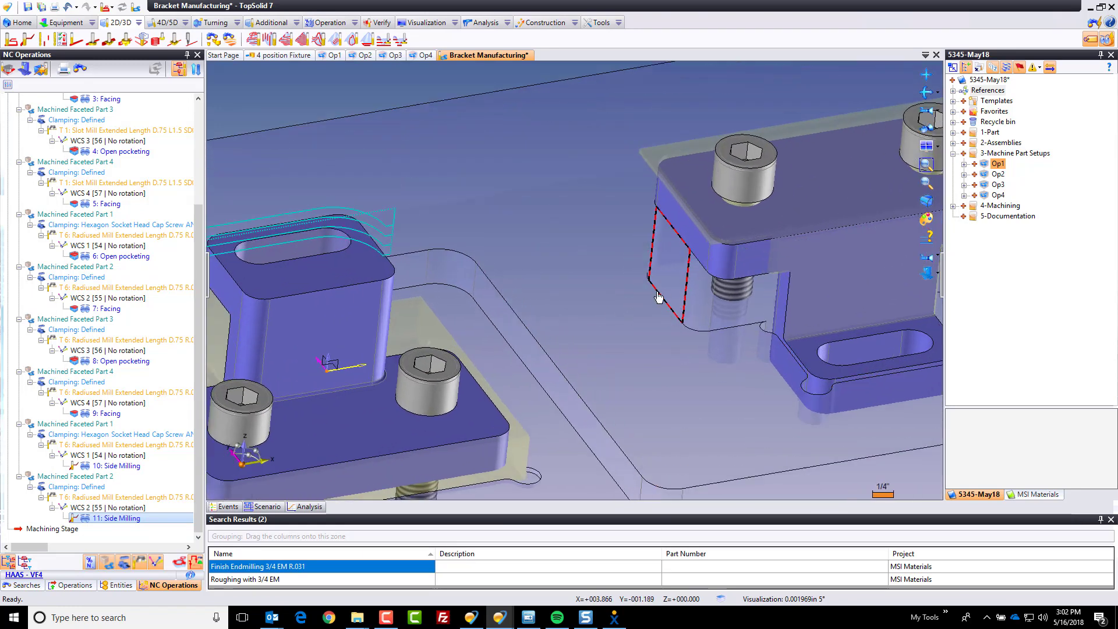
right_click(700, 251)
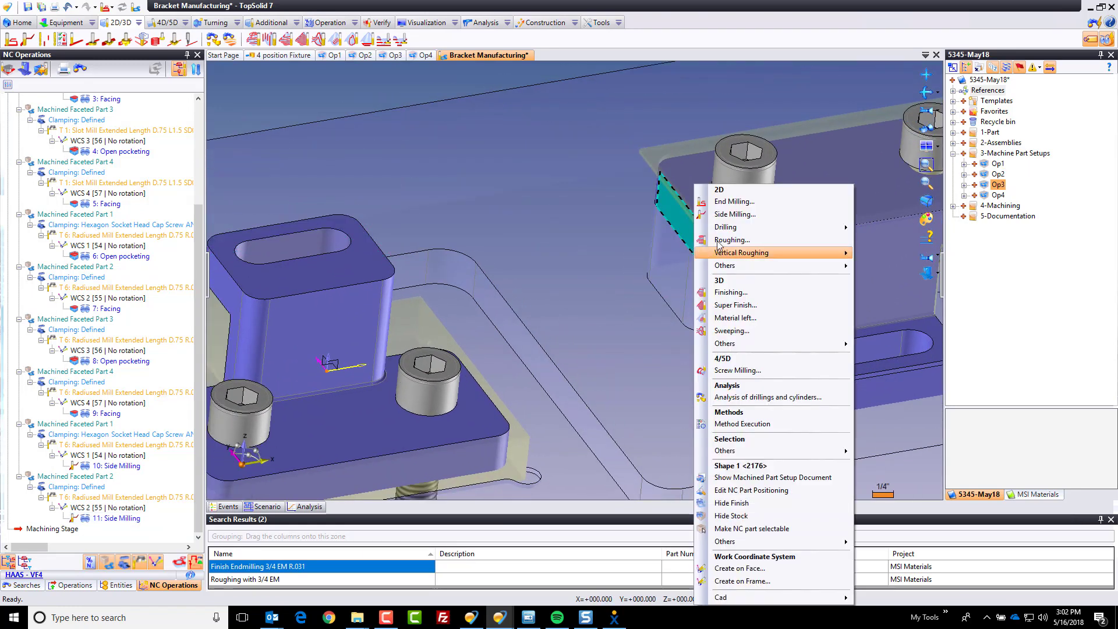
left_click(751, 219)
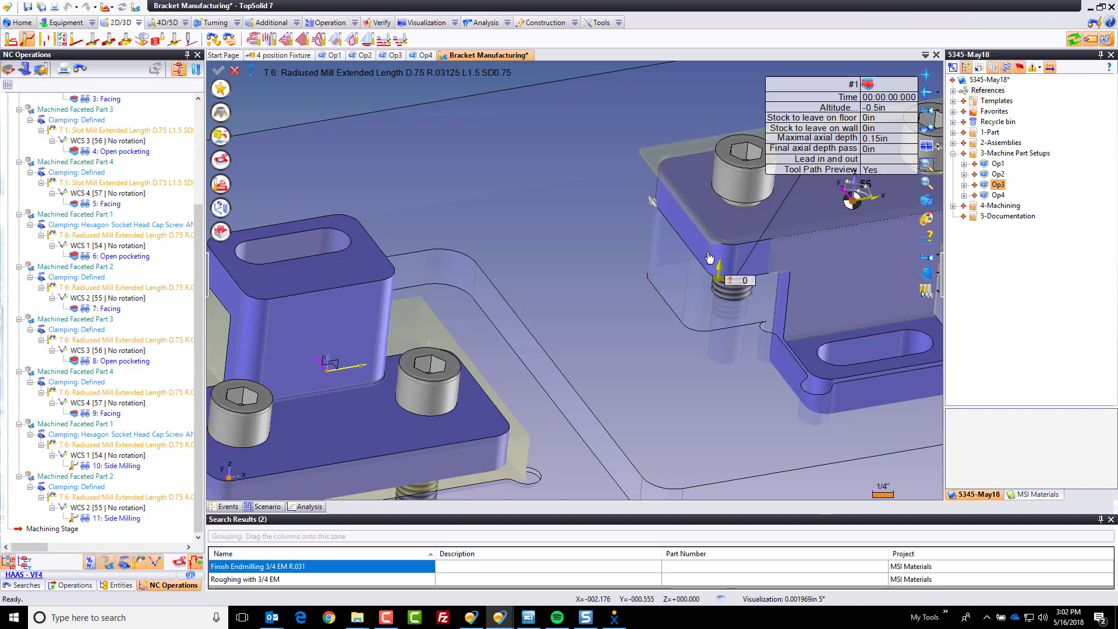
left_click(709, 258)
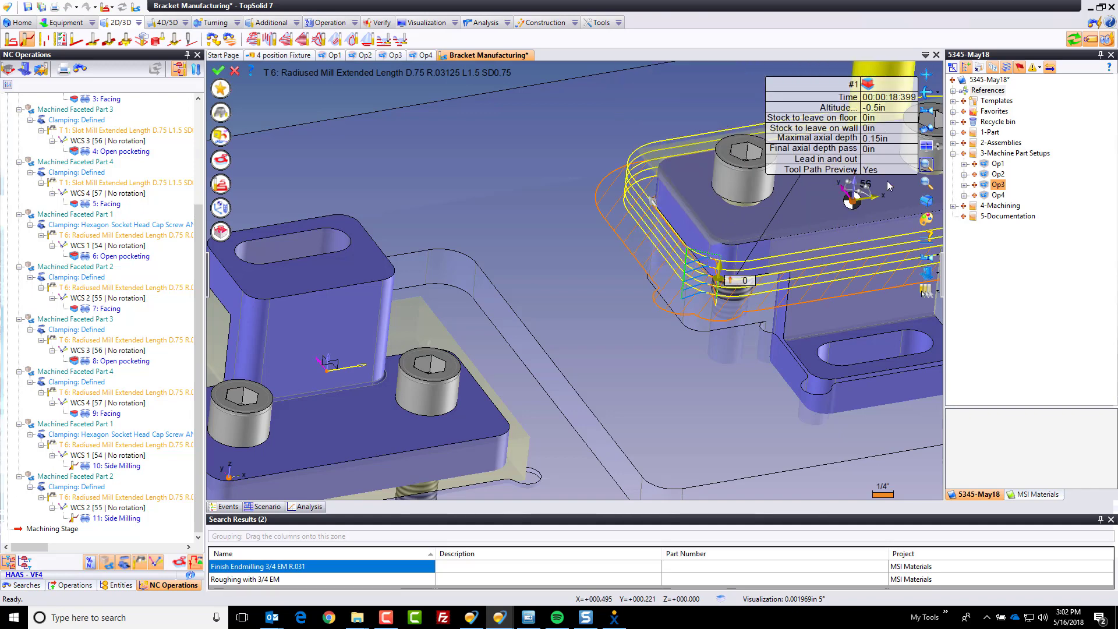
left_click(877, 139)
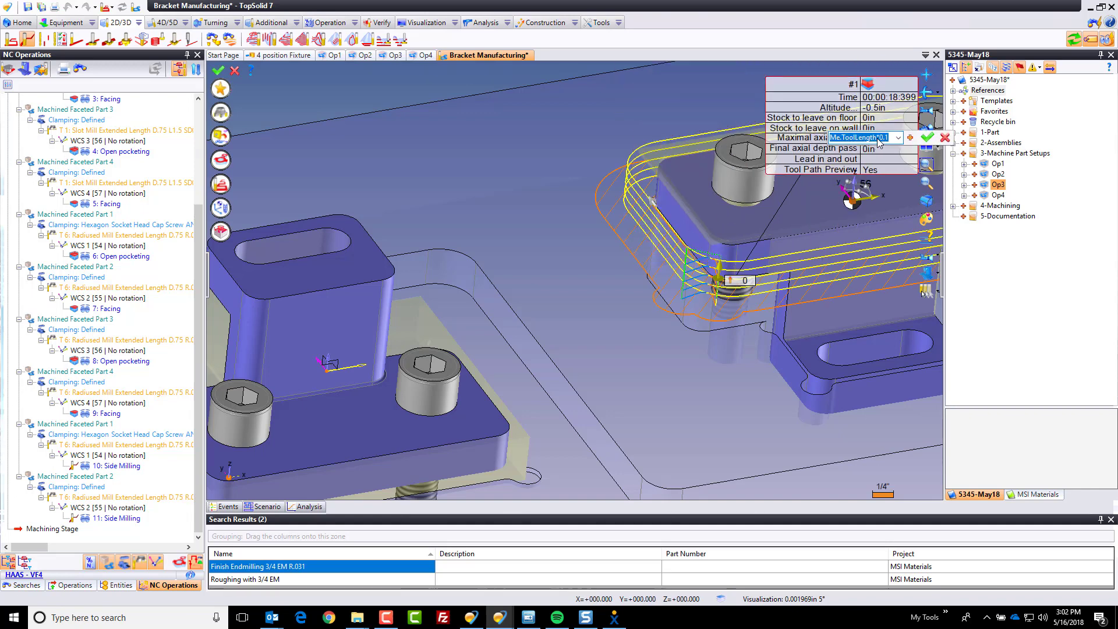
key("Return")
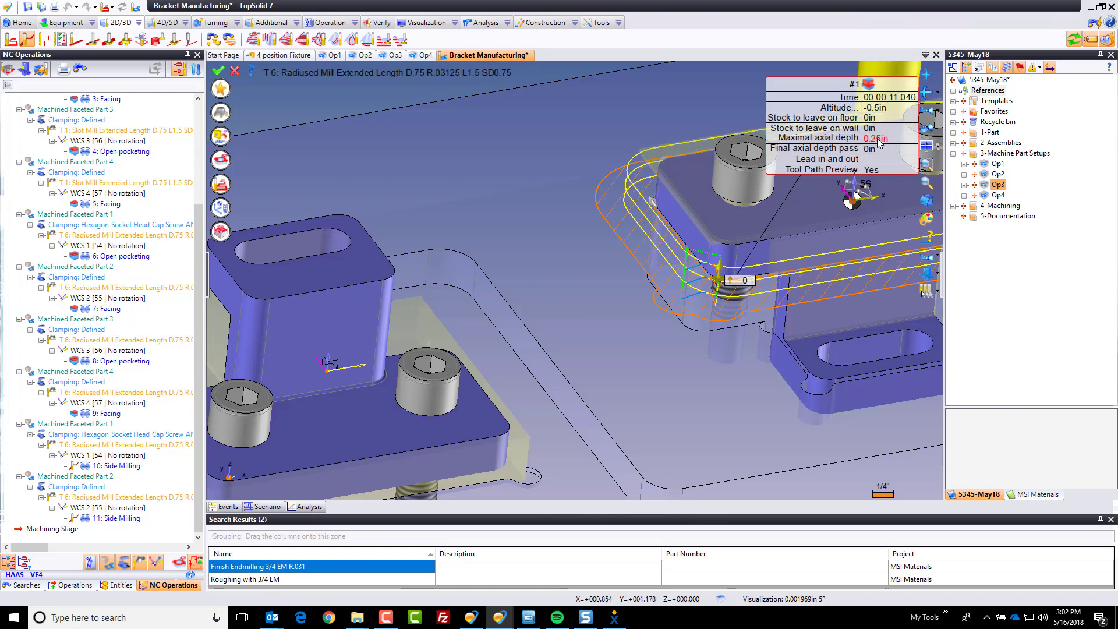
left_click(878, 139)
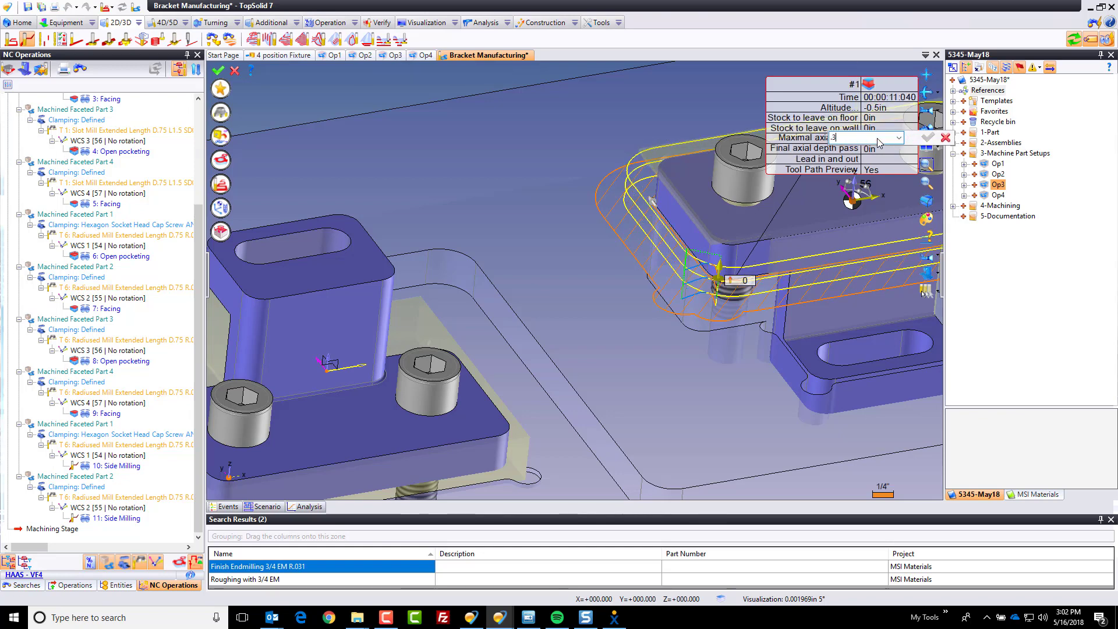
key("Return")
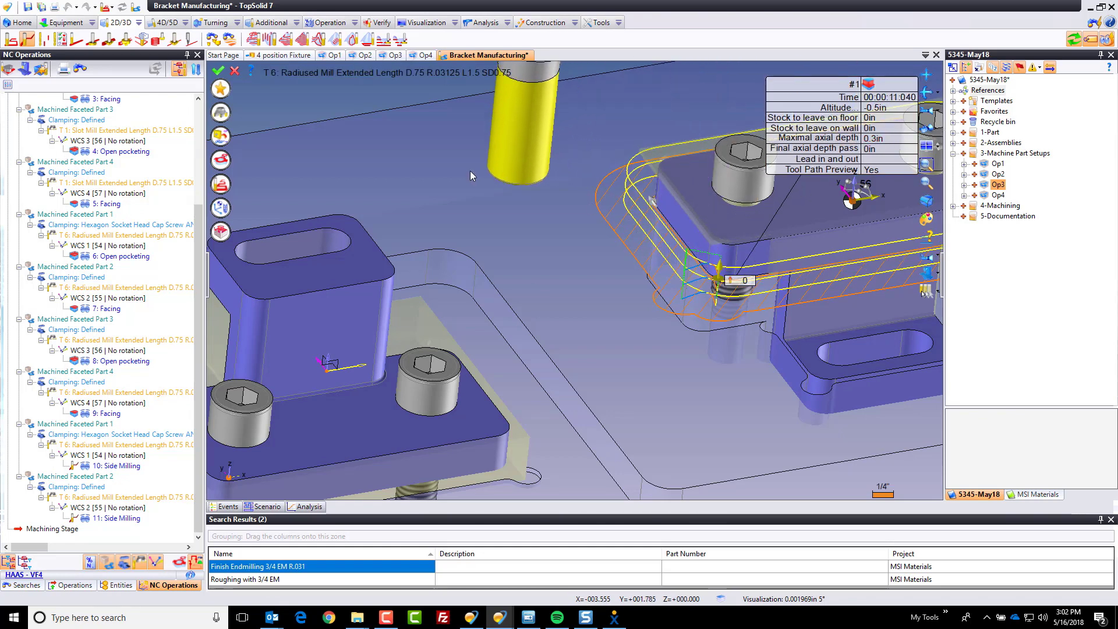
left_click(218, 70)
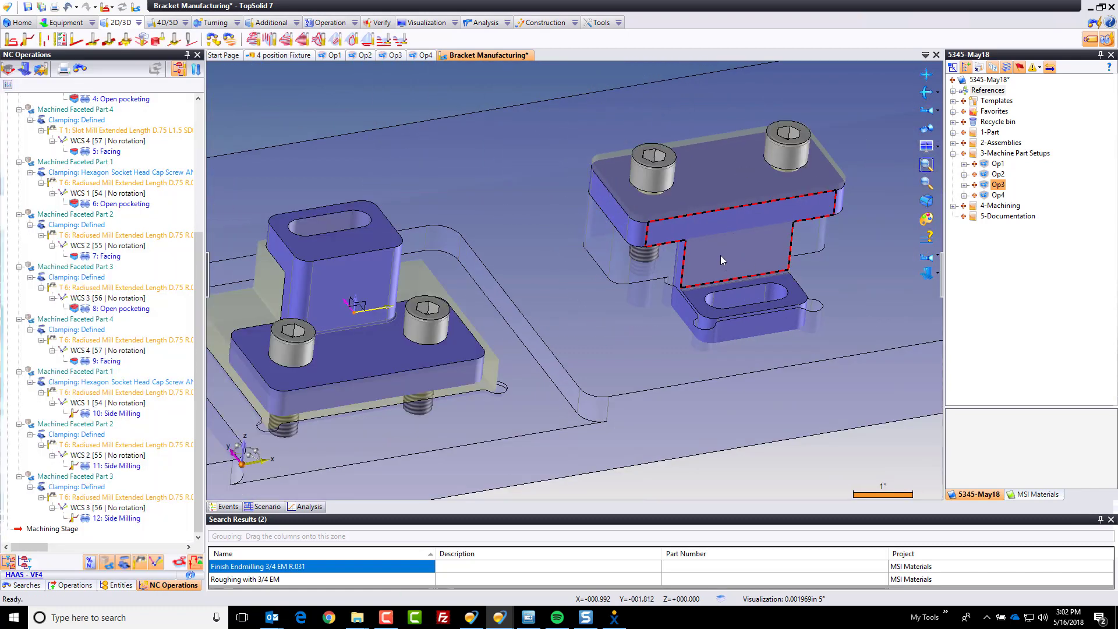
Confirm a second side-milling pass on the next Part 3 wall, then frame all four stations.
right_click(721, 261)
left_click(766, 223)
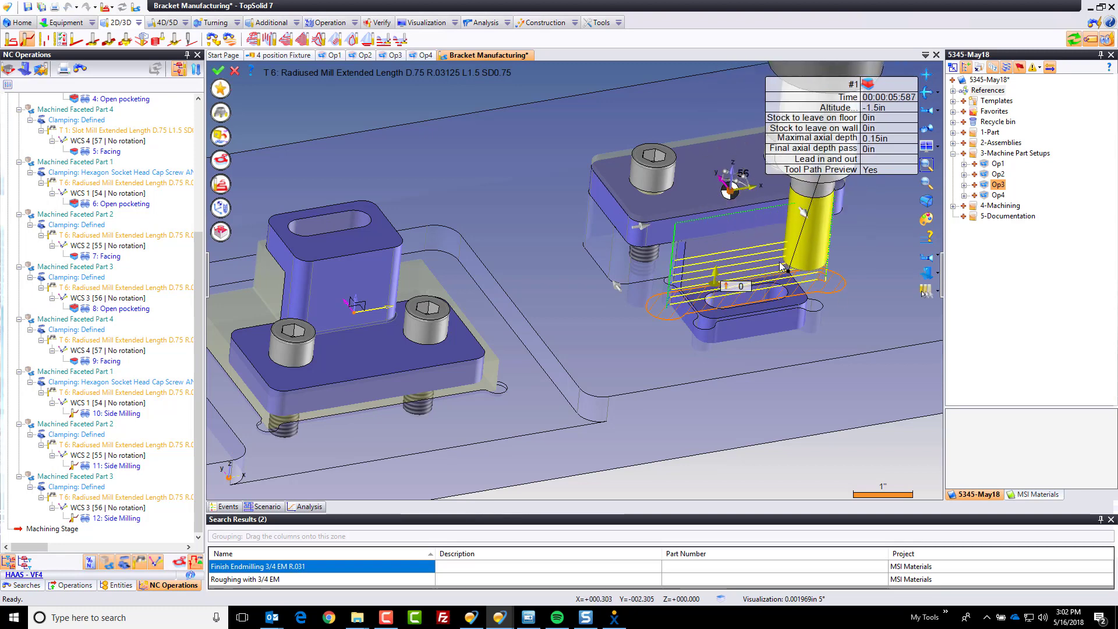
mouse_move(762, 260)
middle_mouse_down()
mouse_move(765, 219)
mouse_move(745, 273)
middle_mouse_up()
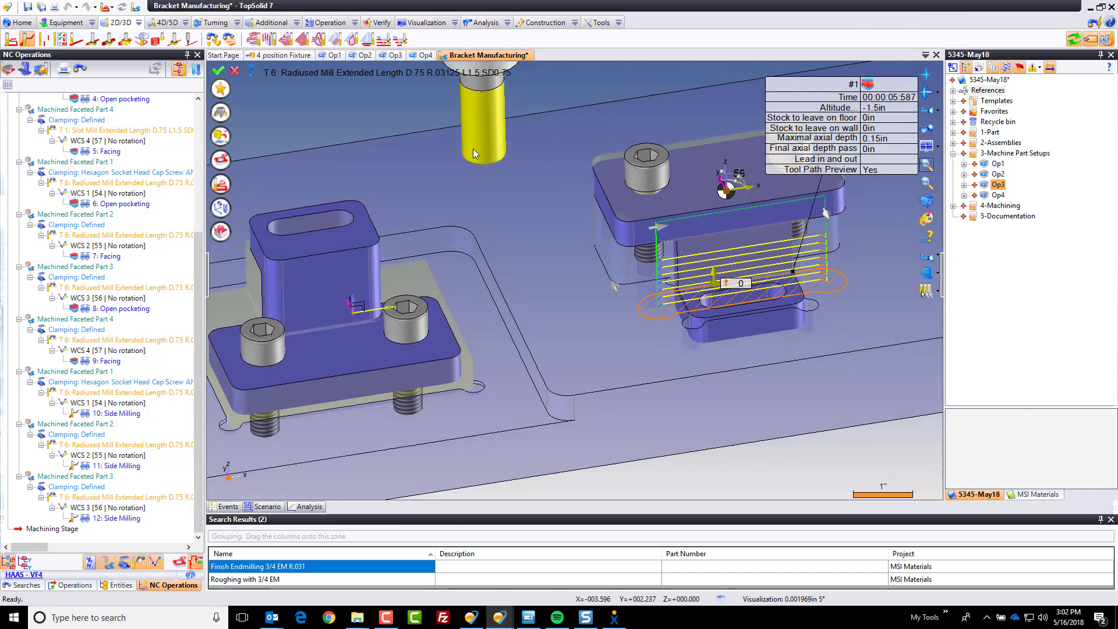
right_click(451, 122)
left_click(454, 123)
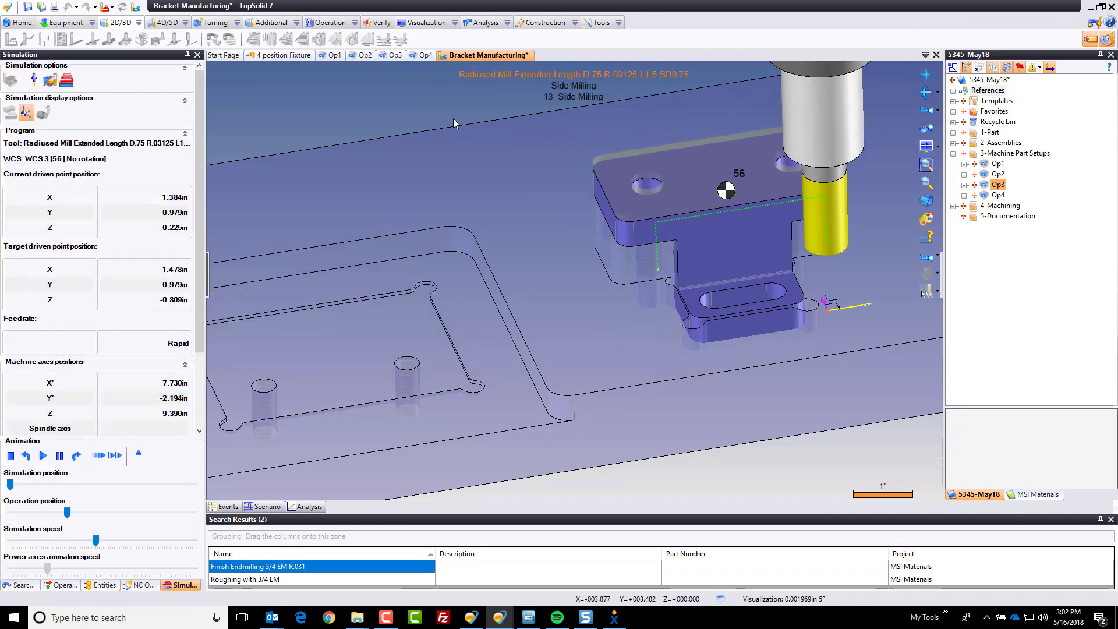
key("Escape")
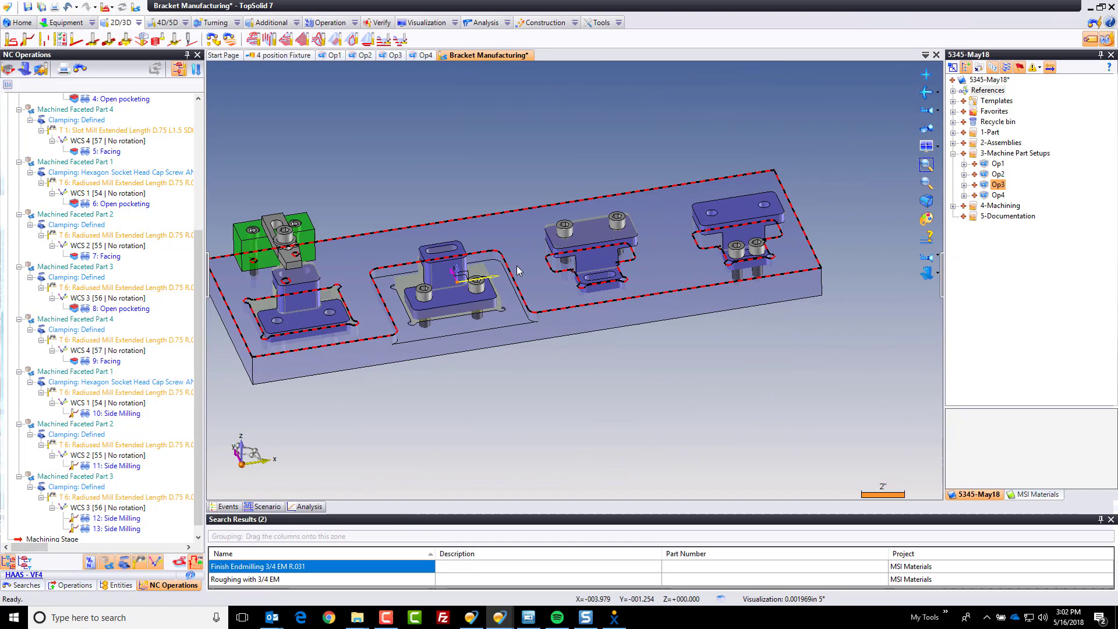
middle_click_drag(517, 270, 676, 367)
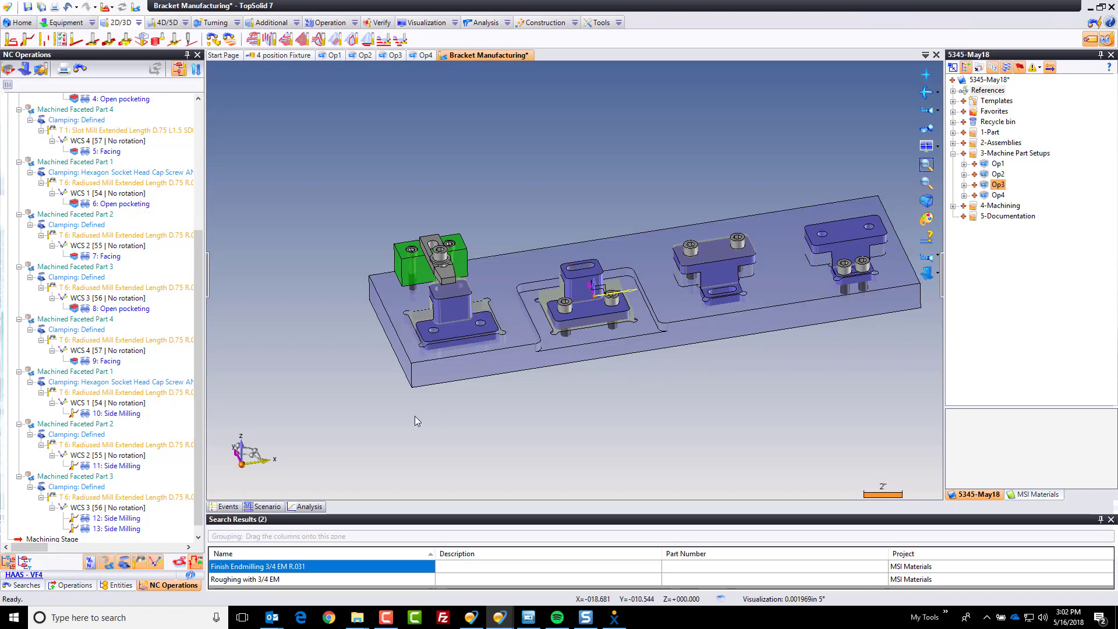
Save the document and hide the search results to enlarge the model view.
key("ctrl+s")
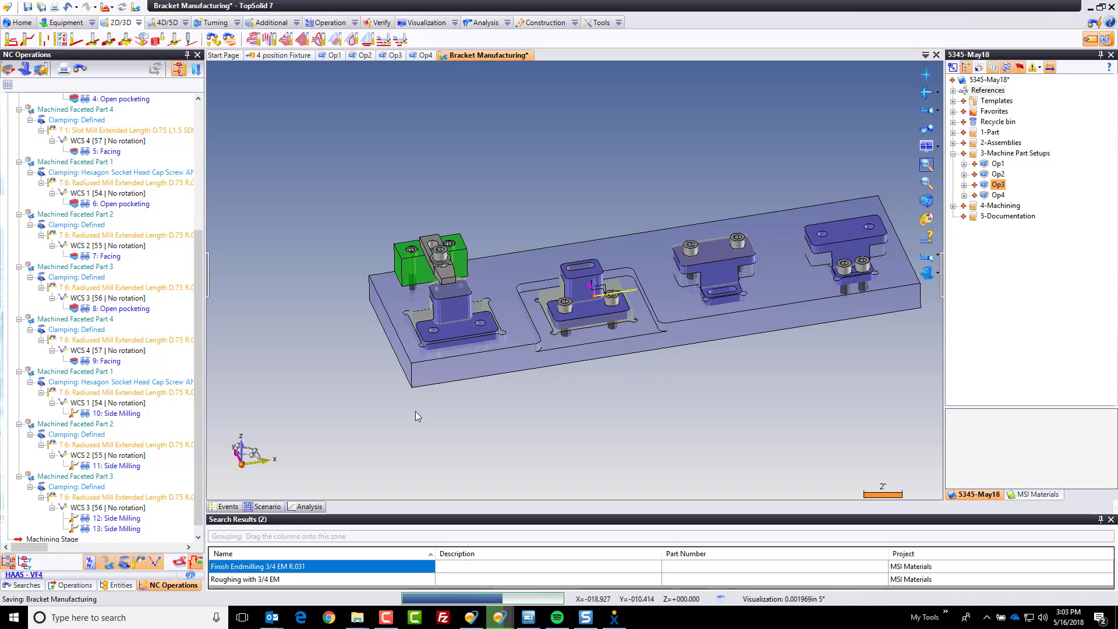
left_click(1100, 520)
scroll(405, 425, "up", 6)
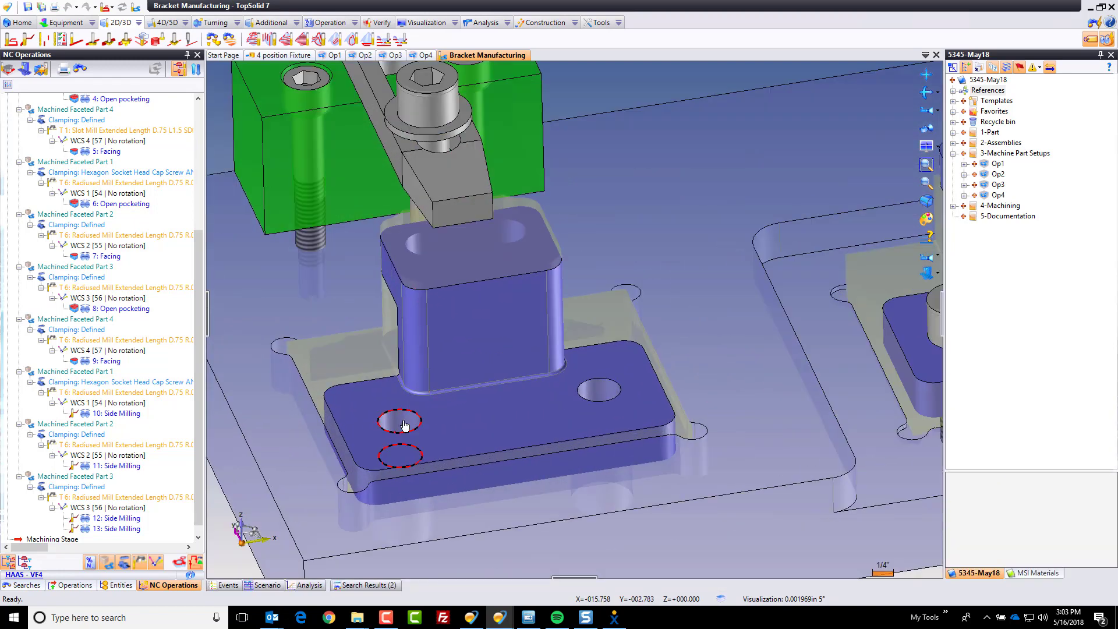
Create a Centering hole operation on Part 1's base holes with the T4 0.500 spot drill.
left_click(404, 425)
right_click(607, 389)
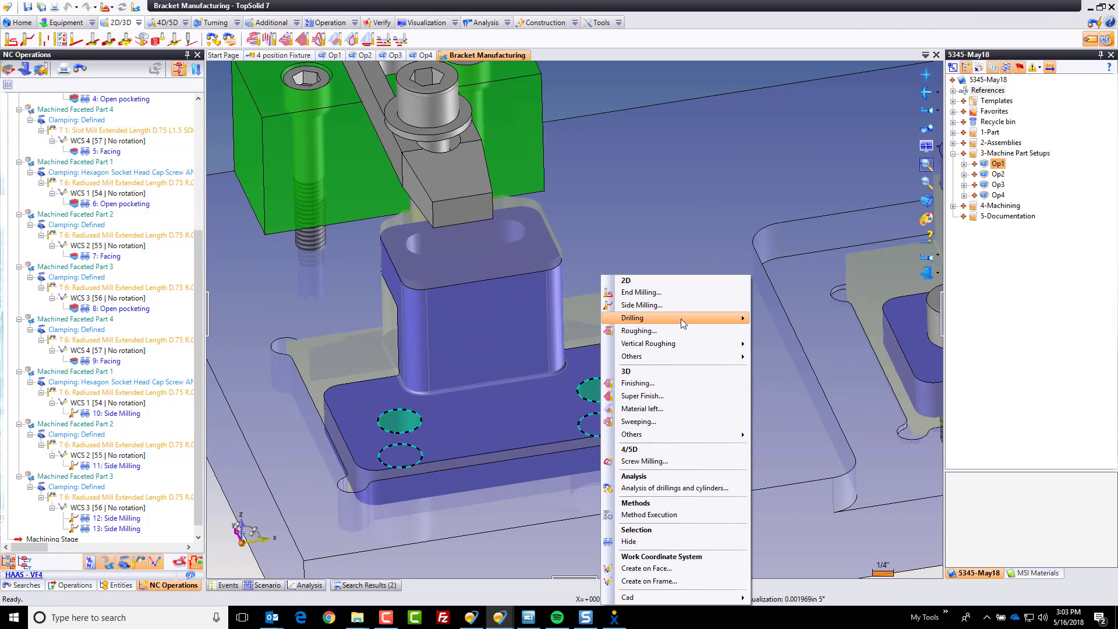
mouse_move(683, 323)
left_click(780, 318)
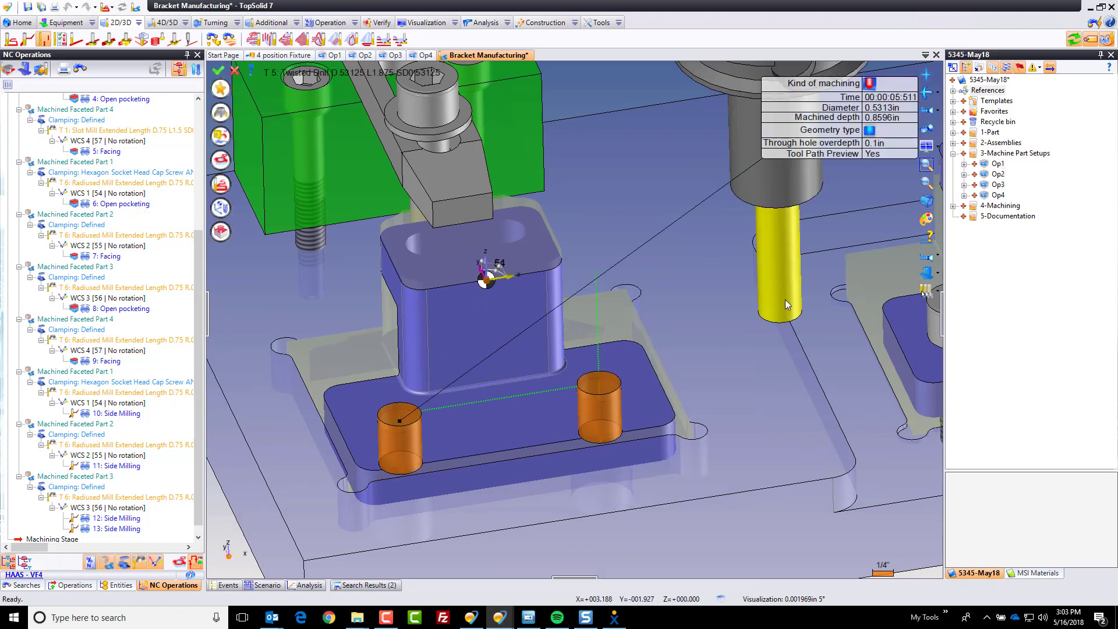
left_click(869, 86)
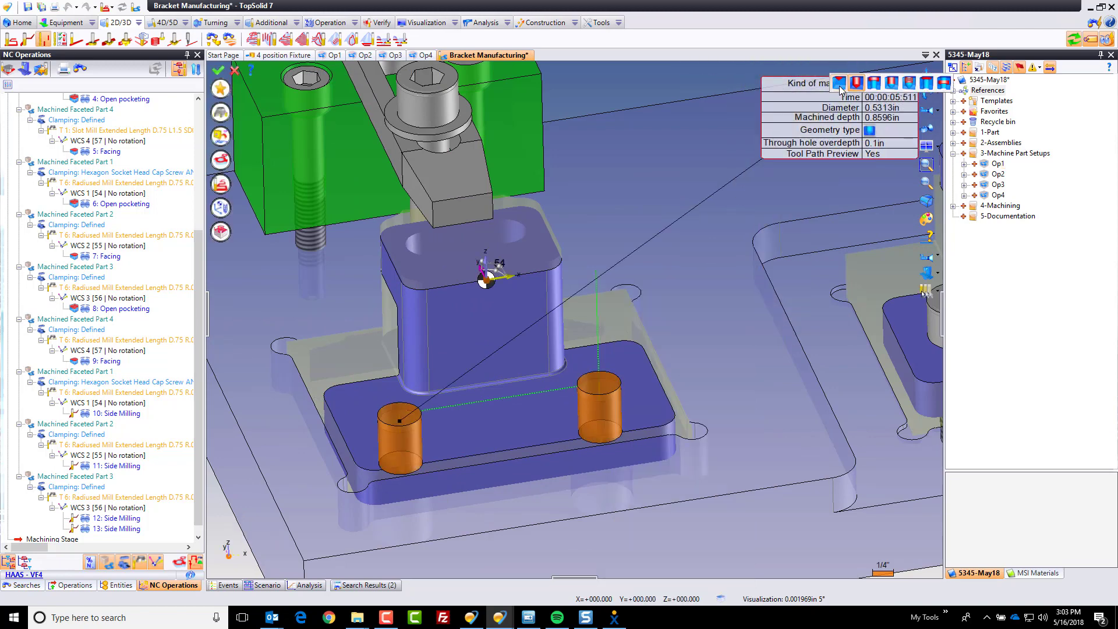
left_click(839, 87)
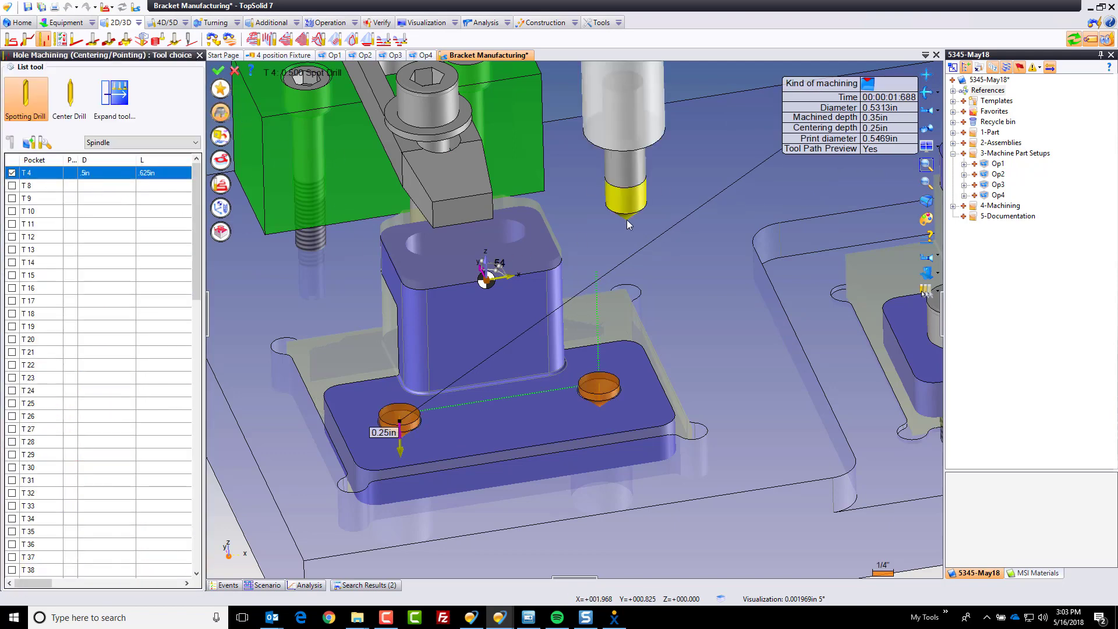
left_click(219, 71)
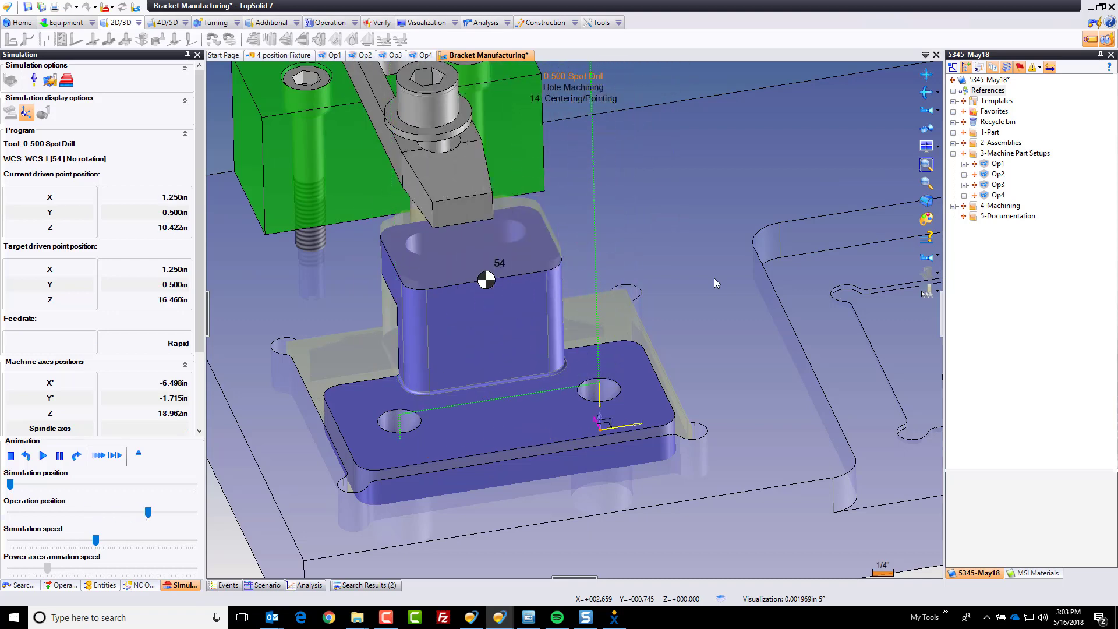
End the spot-drill simulation and select a slot-end arc on the second station's bracket.
key("Escape")
middle_click_drag(642, 471, 250, 481)
left_click(634, 227)
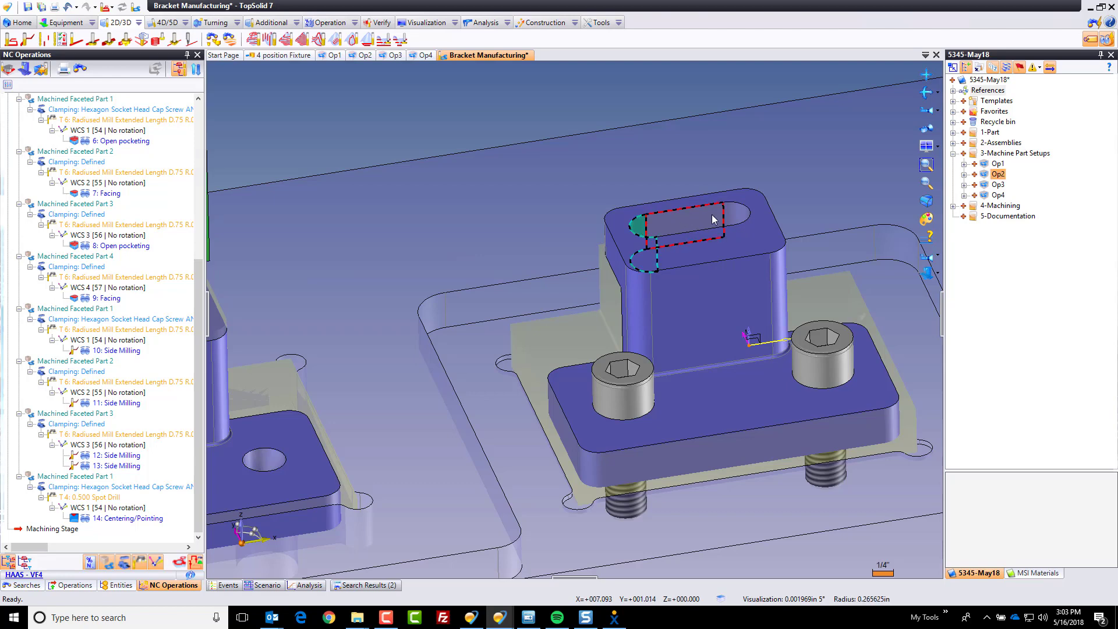
Spot-drill Part 2's slot ends with a Centering operation using the T4 0.500 spot drill.
right_click(738, 216)
mouse_move(850, 252)
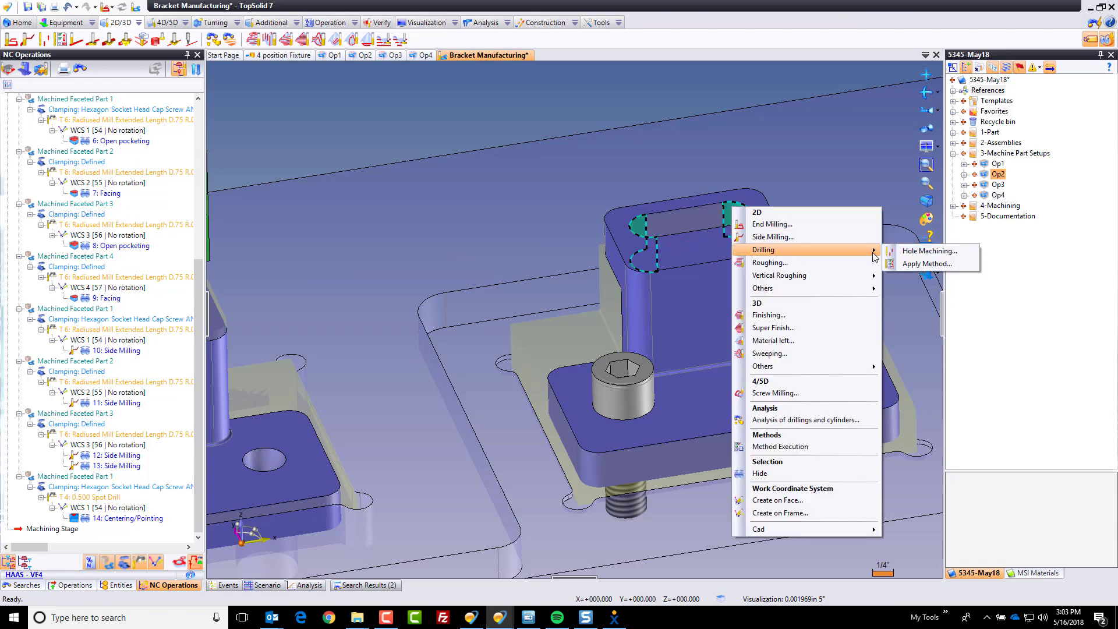
left_click(894, 252)
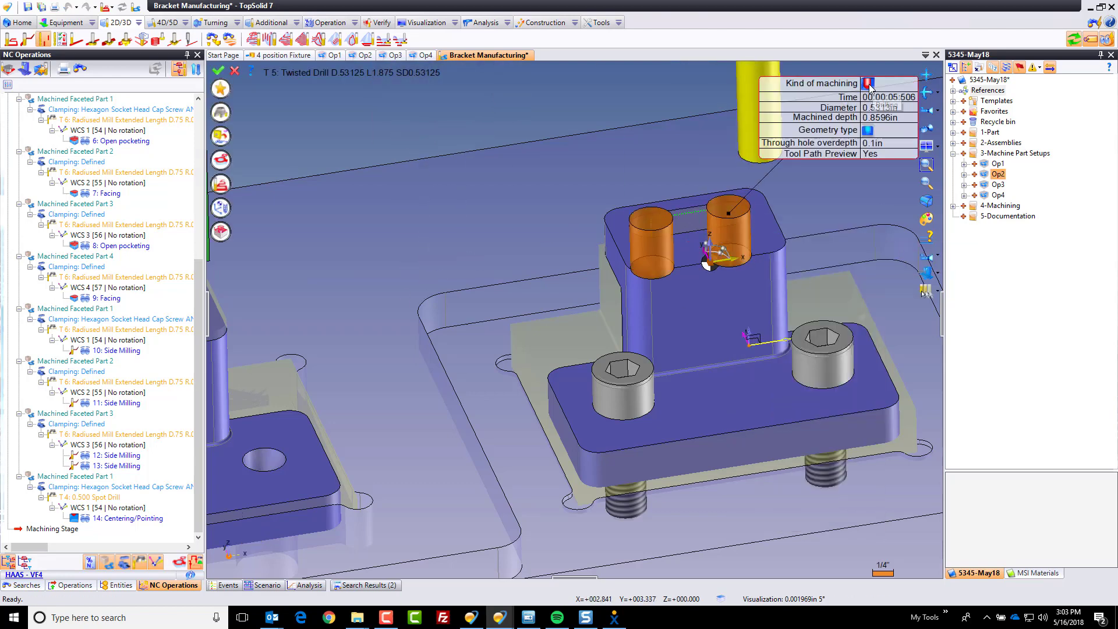
left_click(868, 84)
left_click(838, 84)
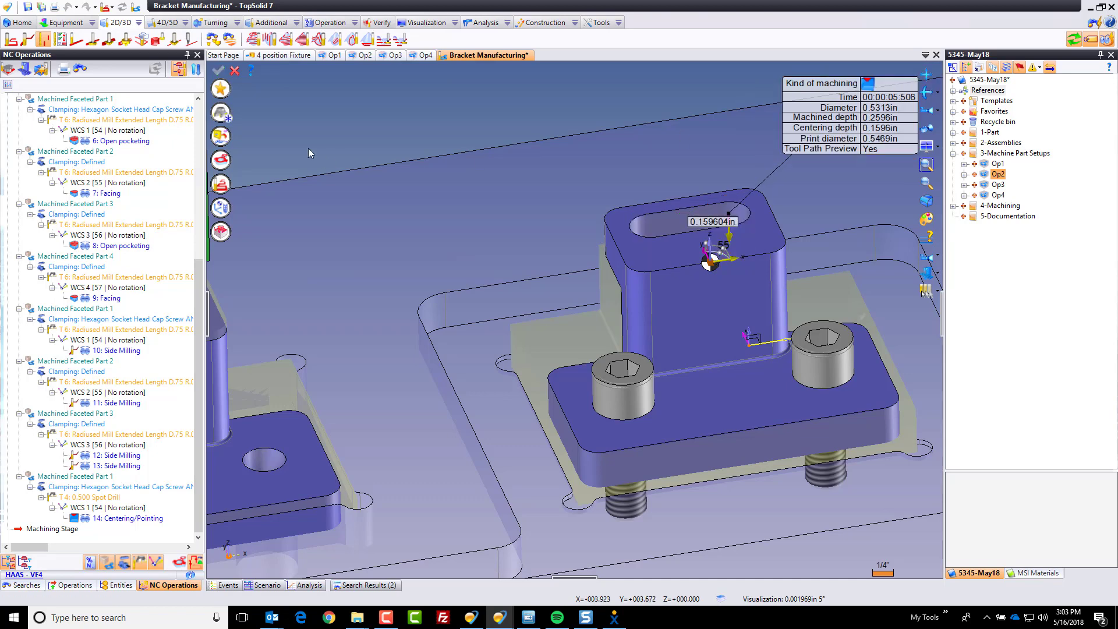
left_click(221, 114)
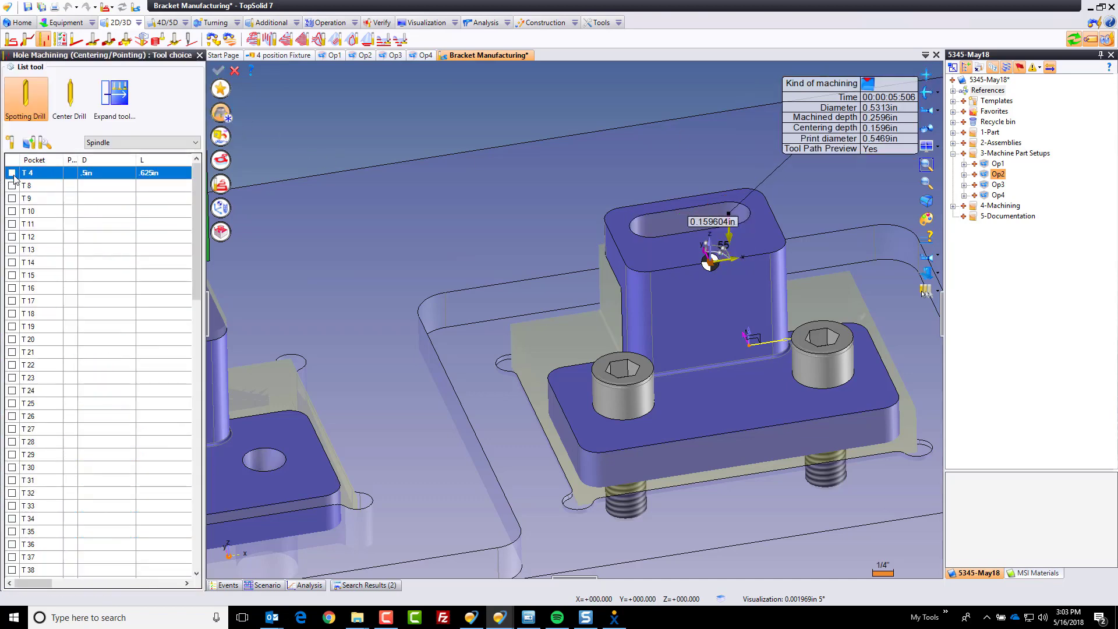
left_click(91, 172)
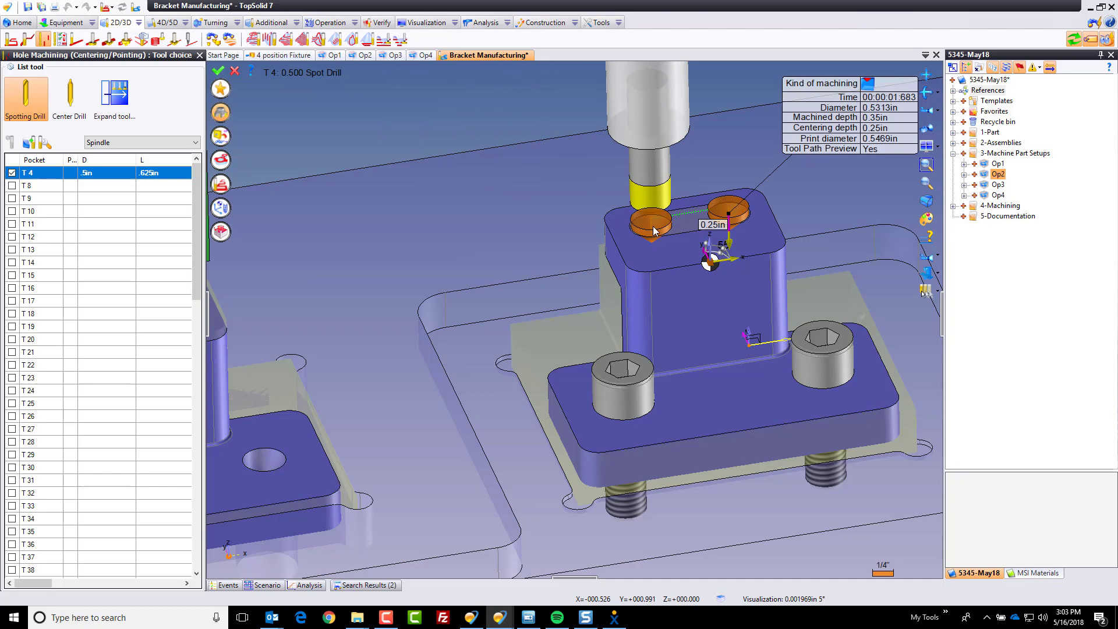
left_click(218, 71)
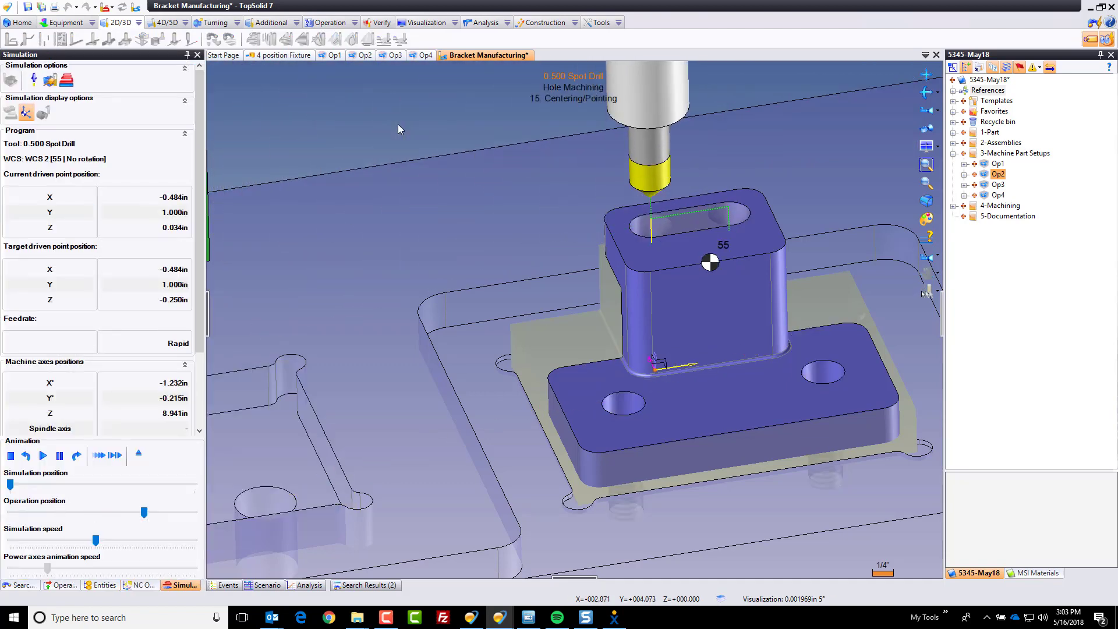
Add a pecked drilling operation on the slot-end arcs and stop its simulation.
left_click(738, 218)
right_click(640, 222)
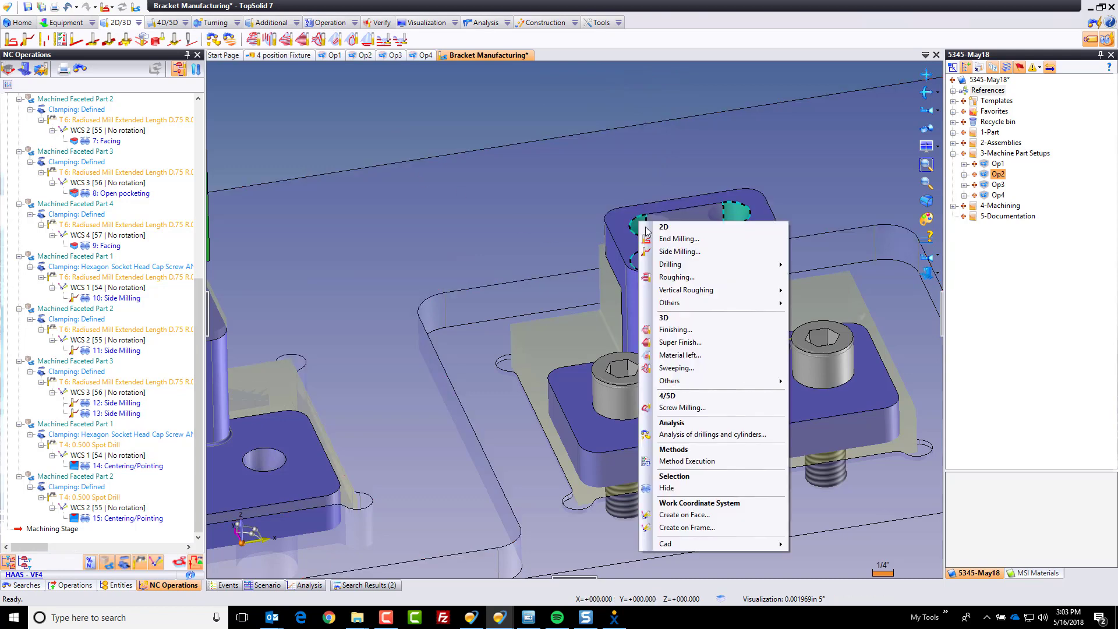
mouse_move(690, 265)
left_click(831, 268)
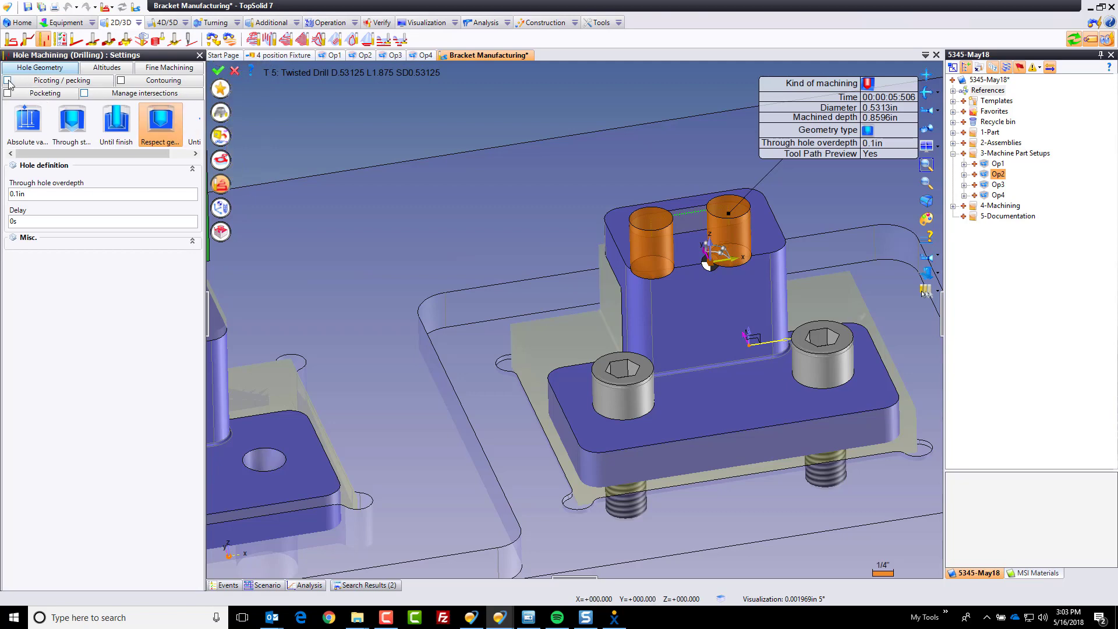
left_click(49, 82)
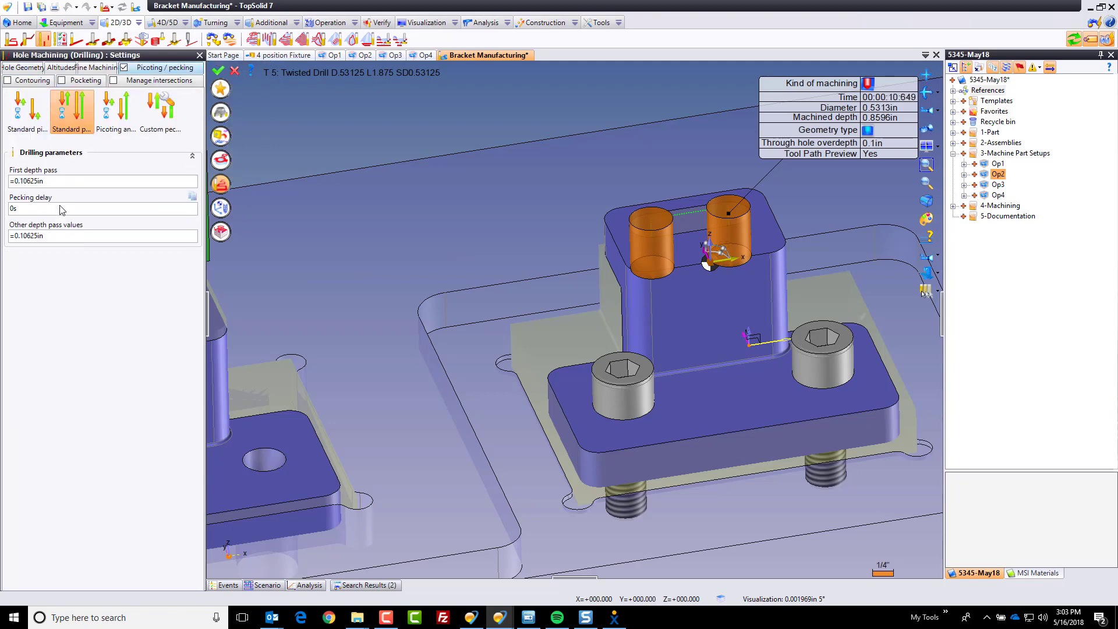
left_click(218, 71)
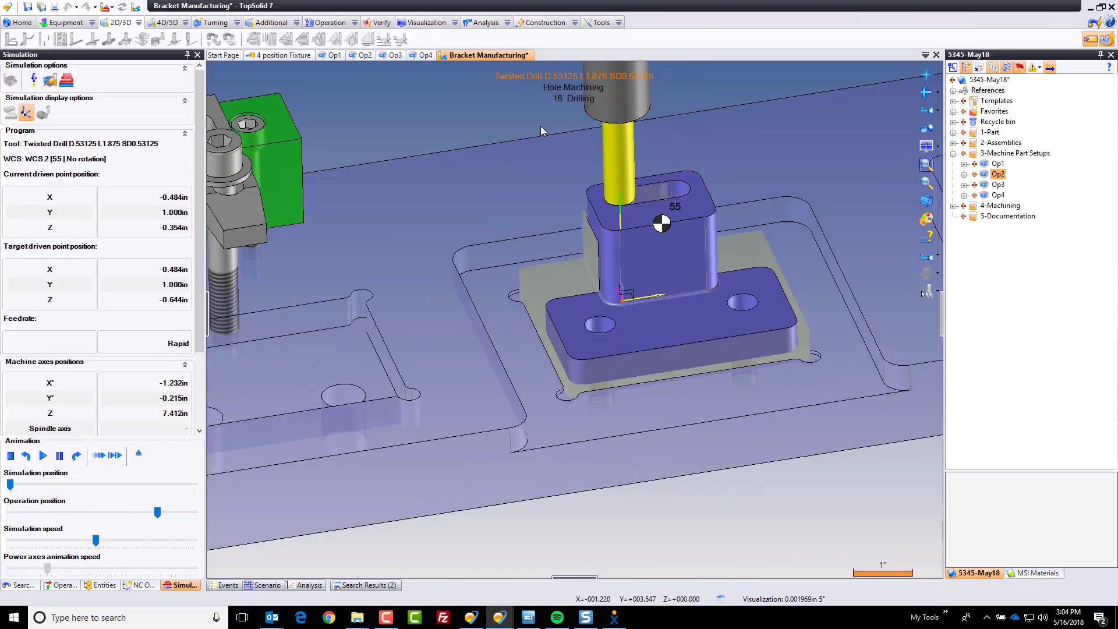
scroll(771, 313, "down", 3)
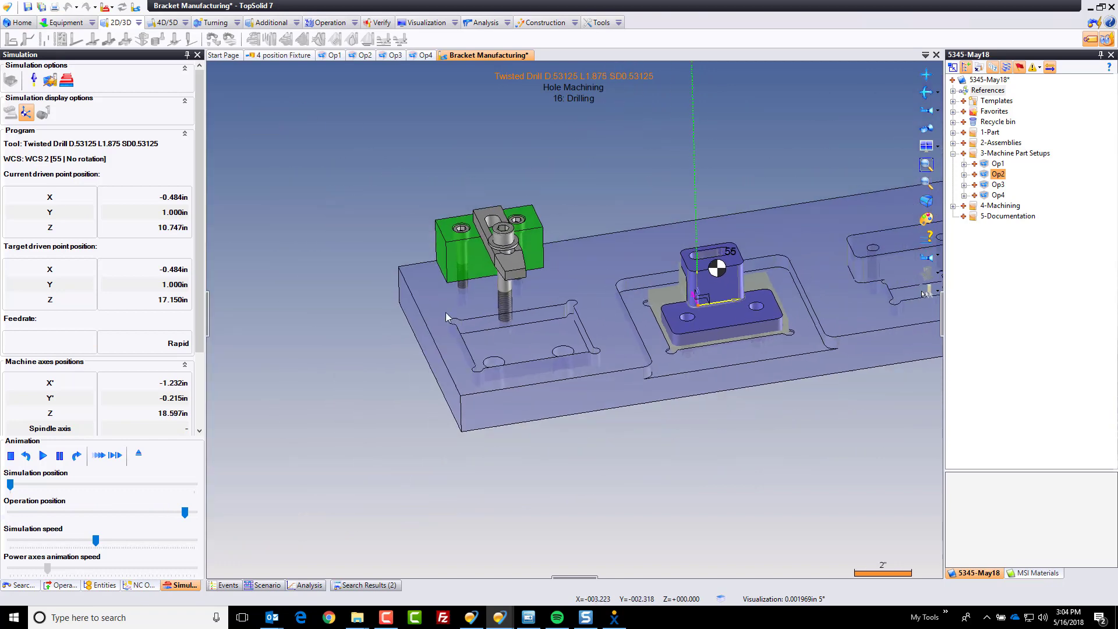
left_click(138, 453)
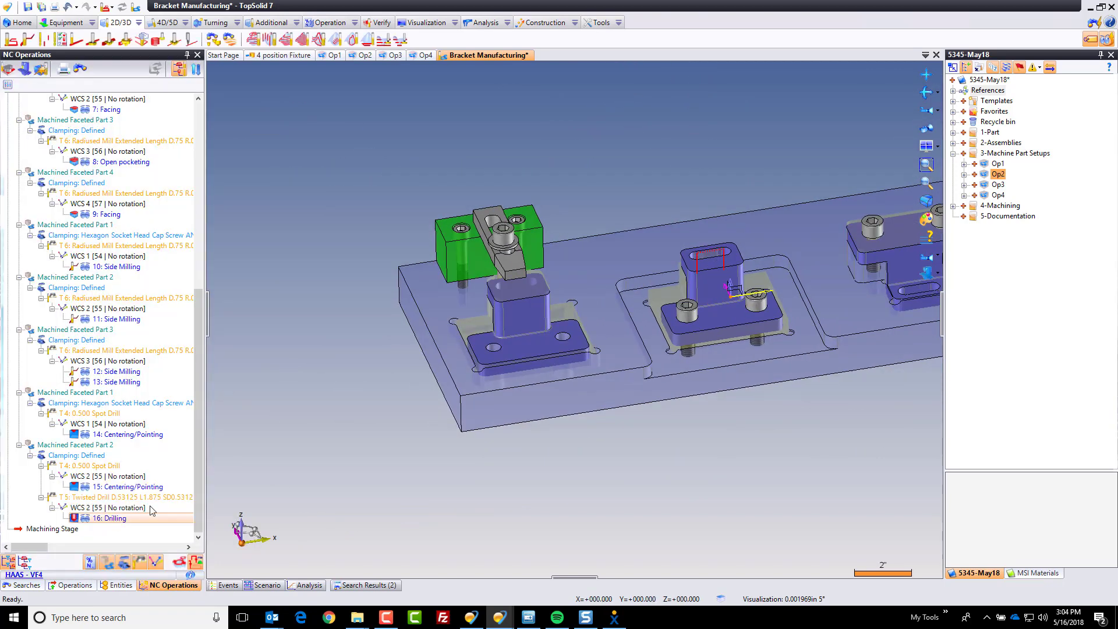
Extend drilling operation 17 to cover both Part 1 base holes and validate it.
scroll(571, 337, "up", 3)
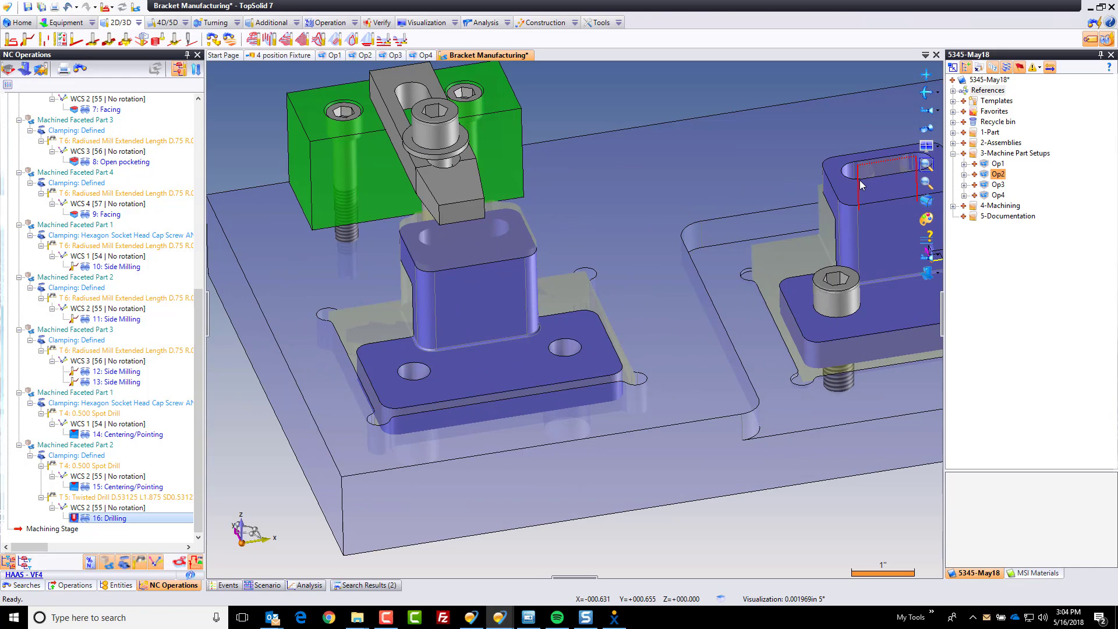
left_click(568, 346)
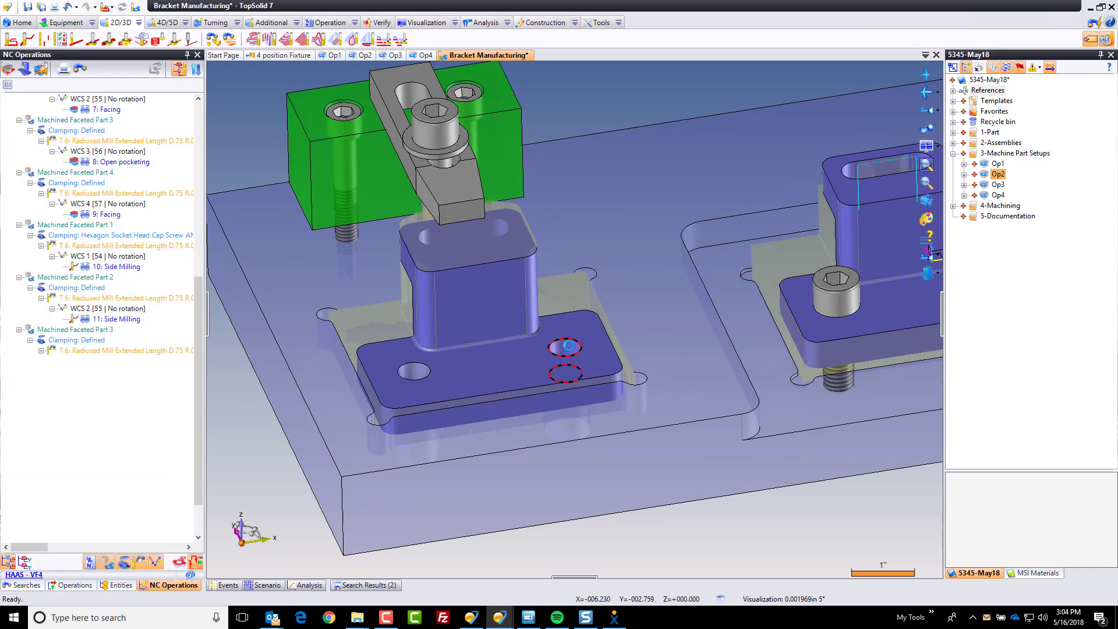
double_click(108, 519)
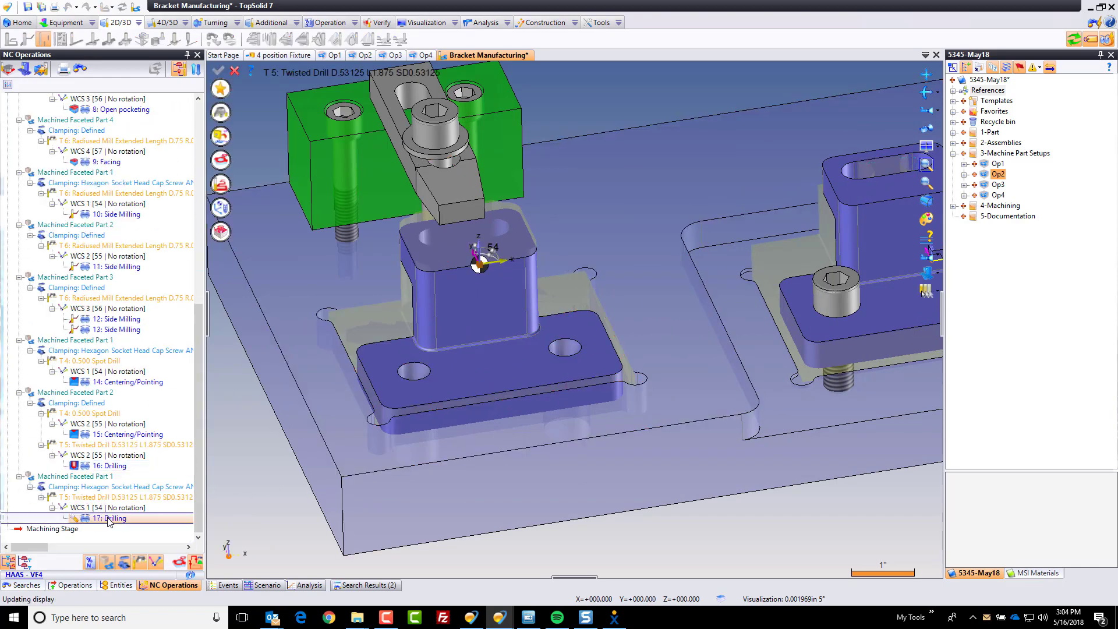
left_click(413, 373)
left_click(218, 71)
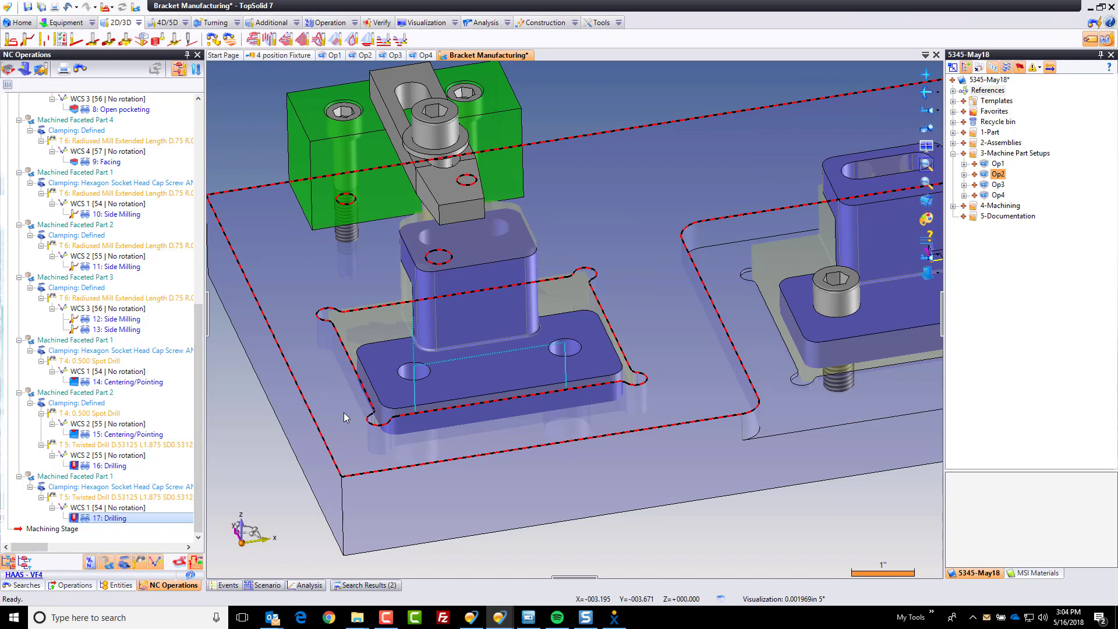
left_click(316, 450)
Save the Bracket Manufacturing document.
key("ctrl+s")
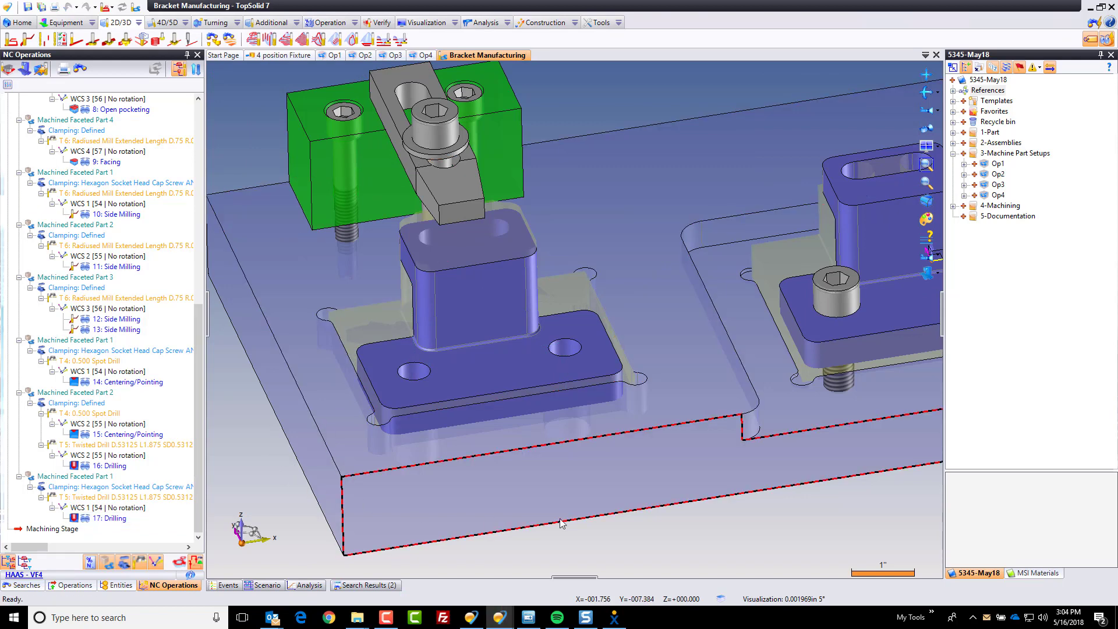
scroll(378, 442, "down", 5)
scroll(571, 367, "up", 10)
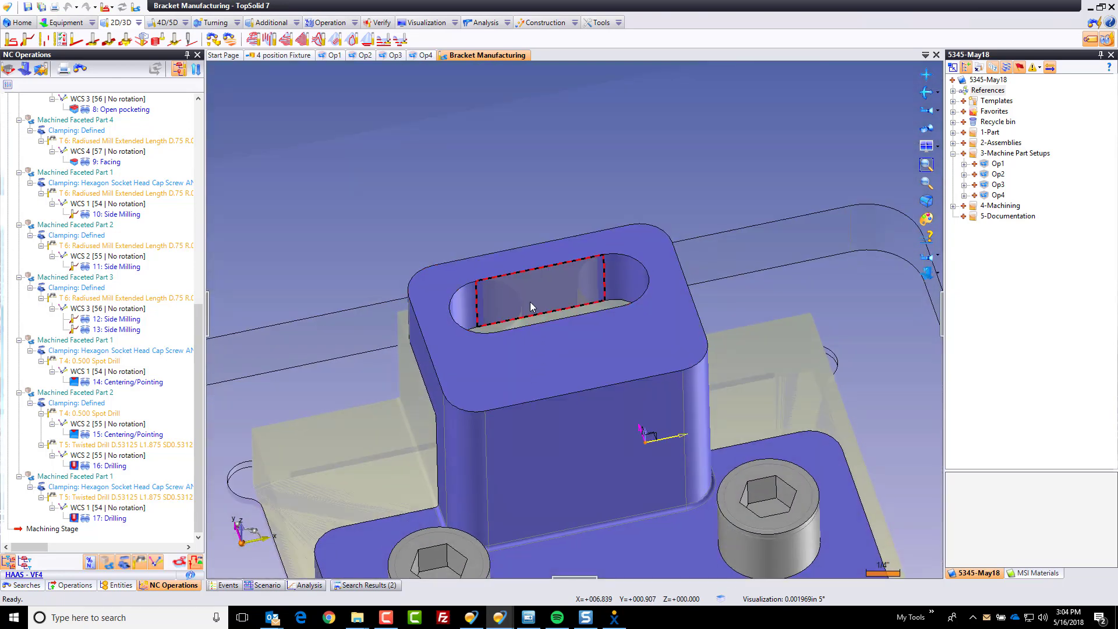
Start slot milling on Part 2's slot with the T 3 0.375in slot mill.
right_click(530, 301)
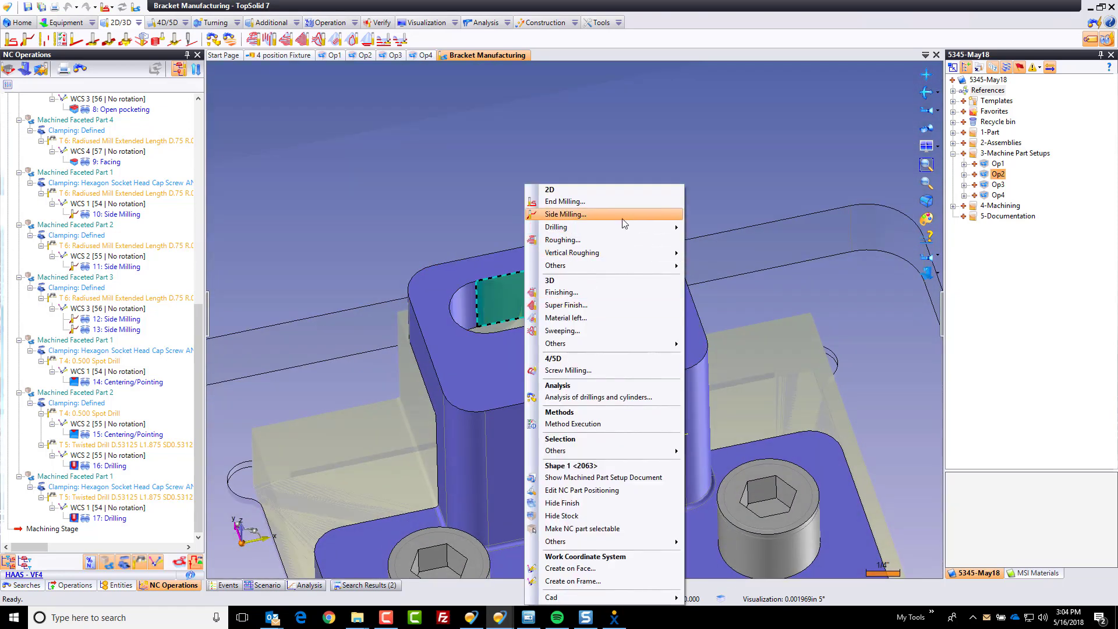
mouse_move(620, 265)
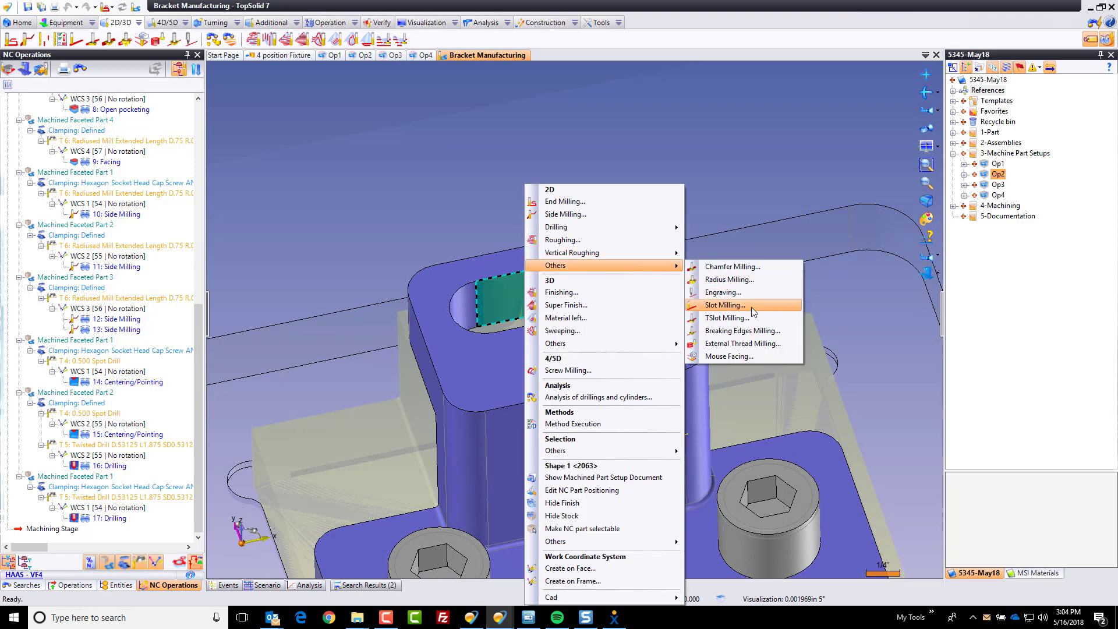
left_click(724, 305)
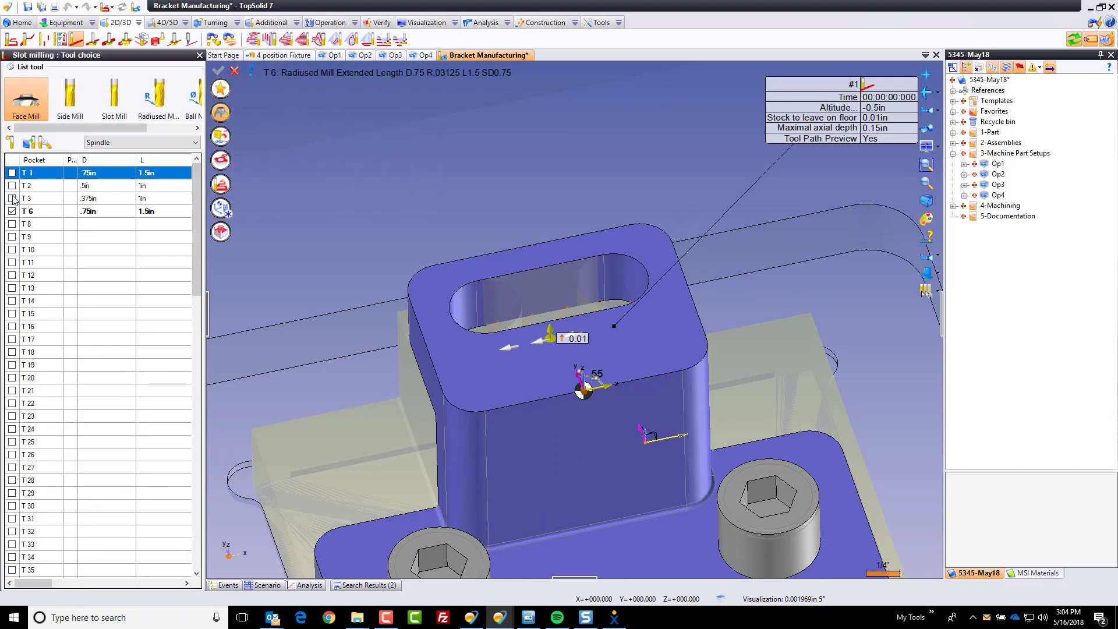
left_click(12, 198)
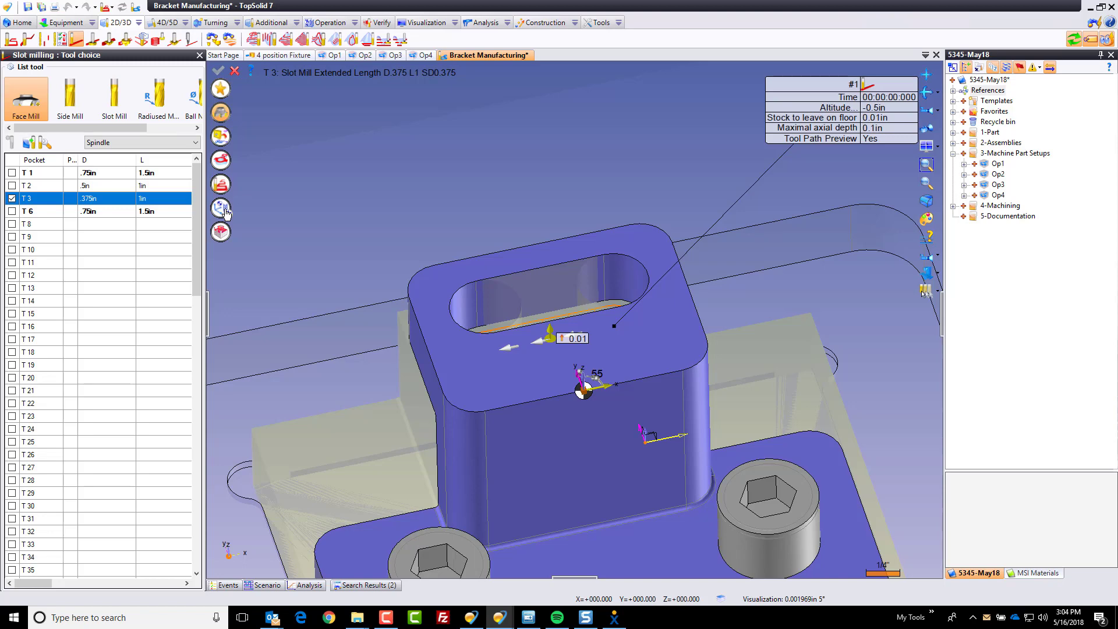
Set the slot milling to WCS 2, validate it, and display the 18: Slot milling toolpath.
left_click(220, 161)
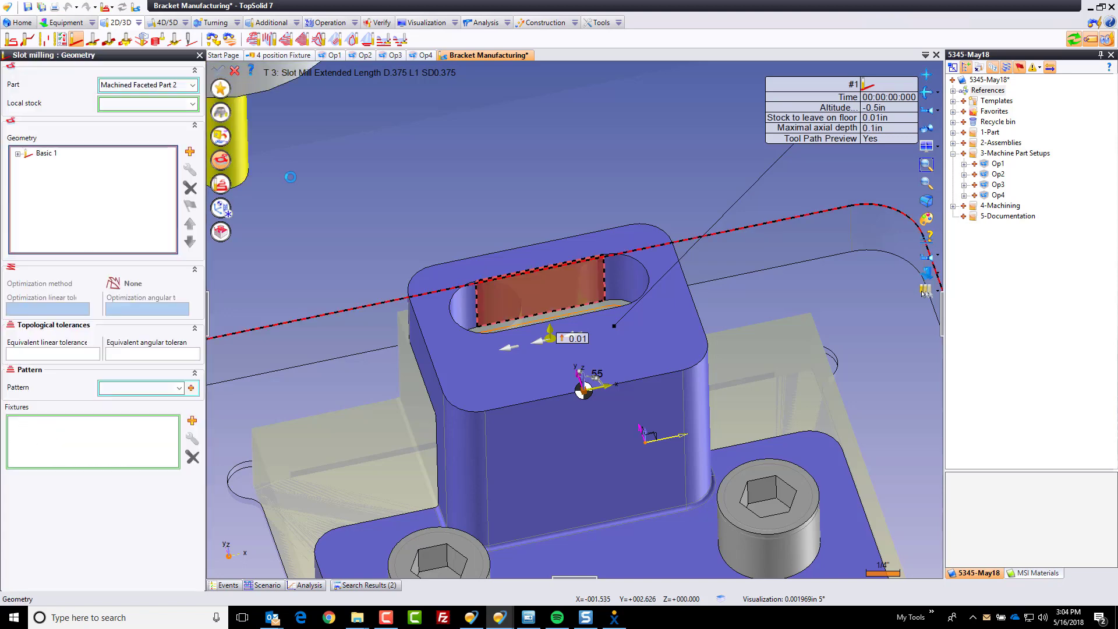
left_click(224, 212)
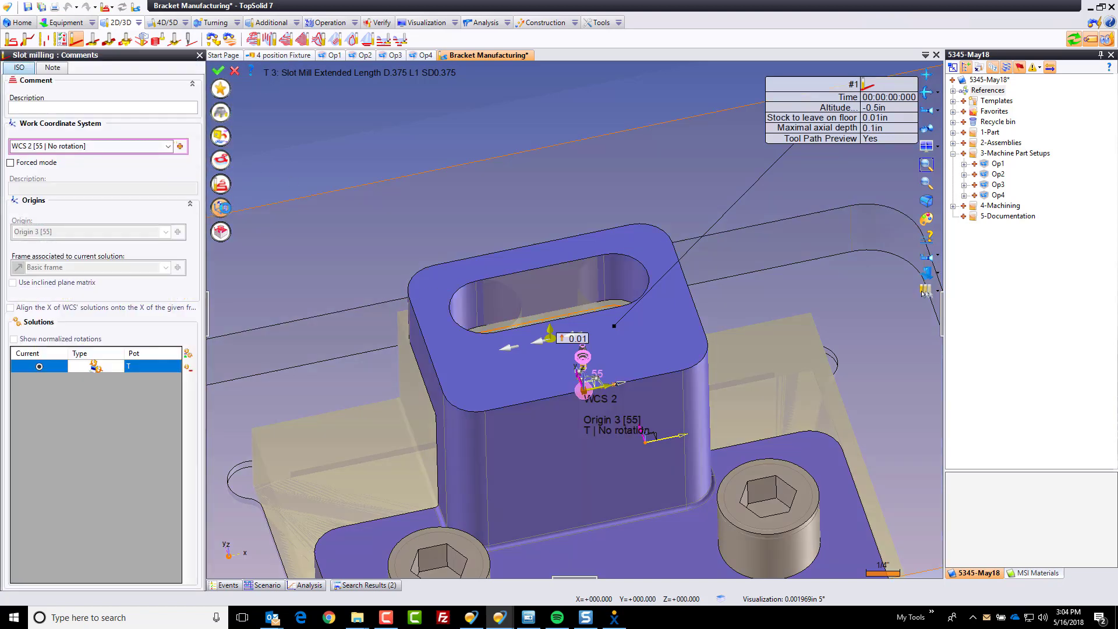
left_click(168, 148)
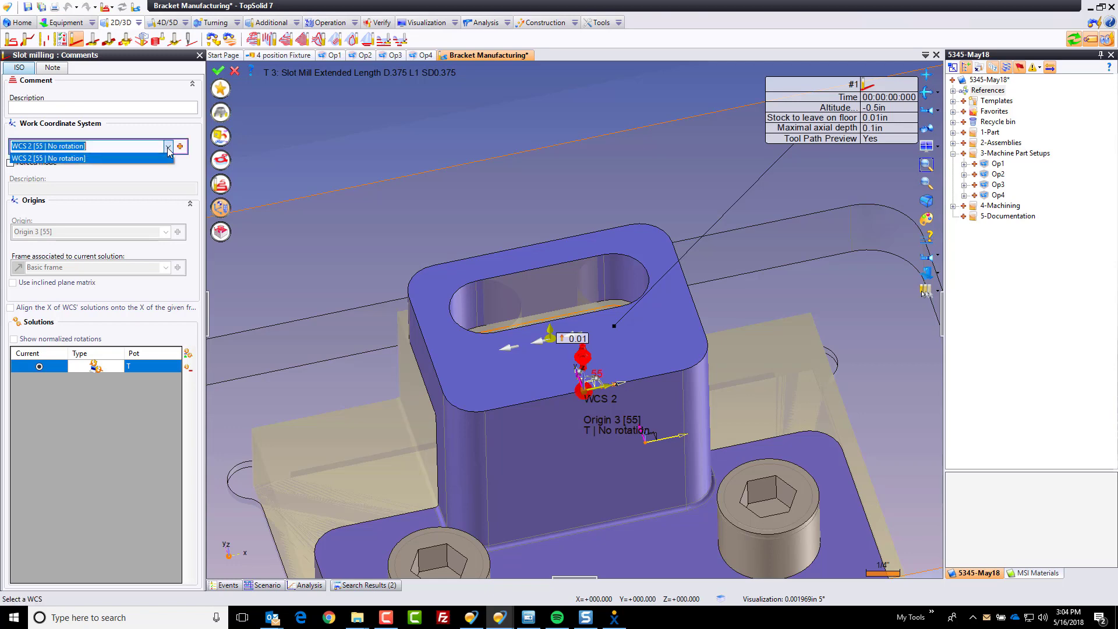
left_click(156, 159)
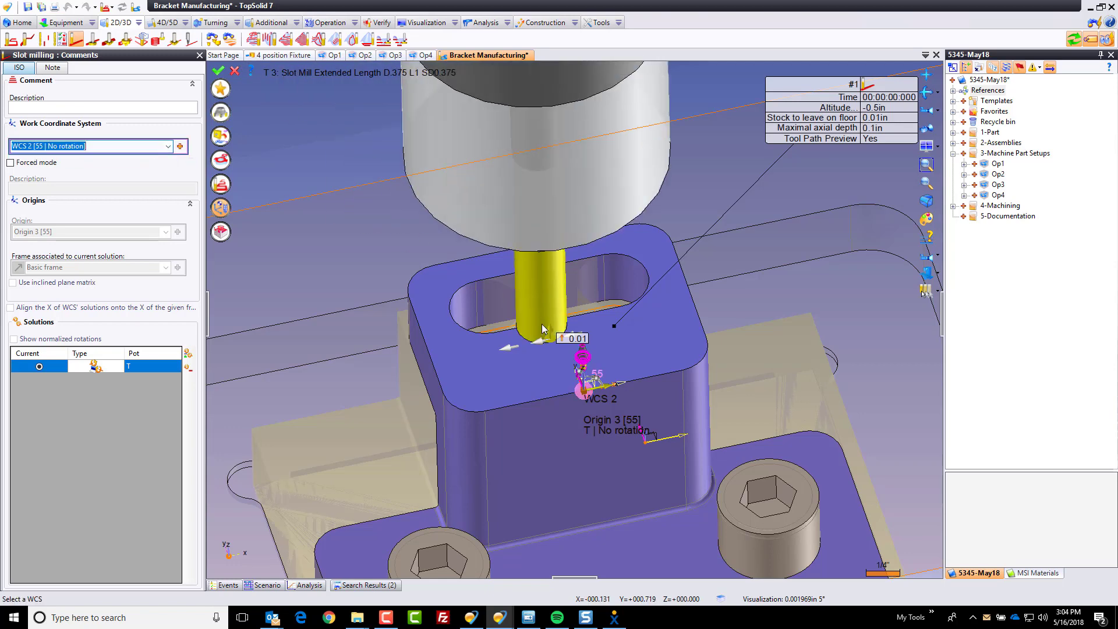
left_click(220, 159)
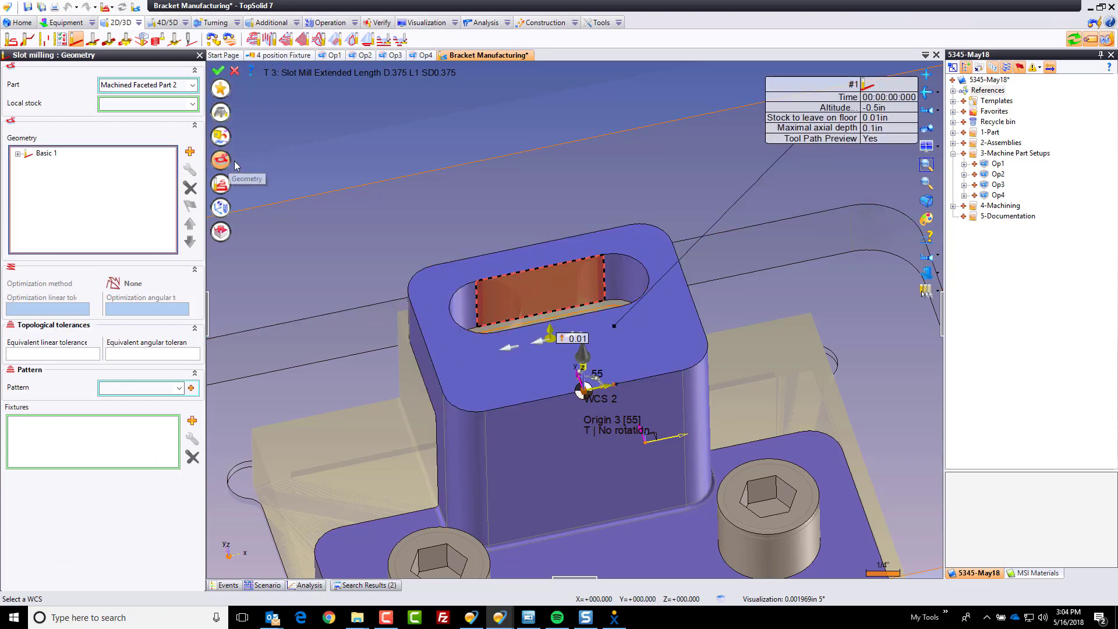
left_click(218, 71)
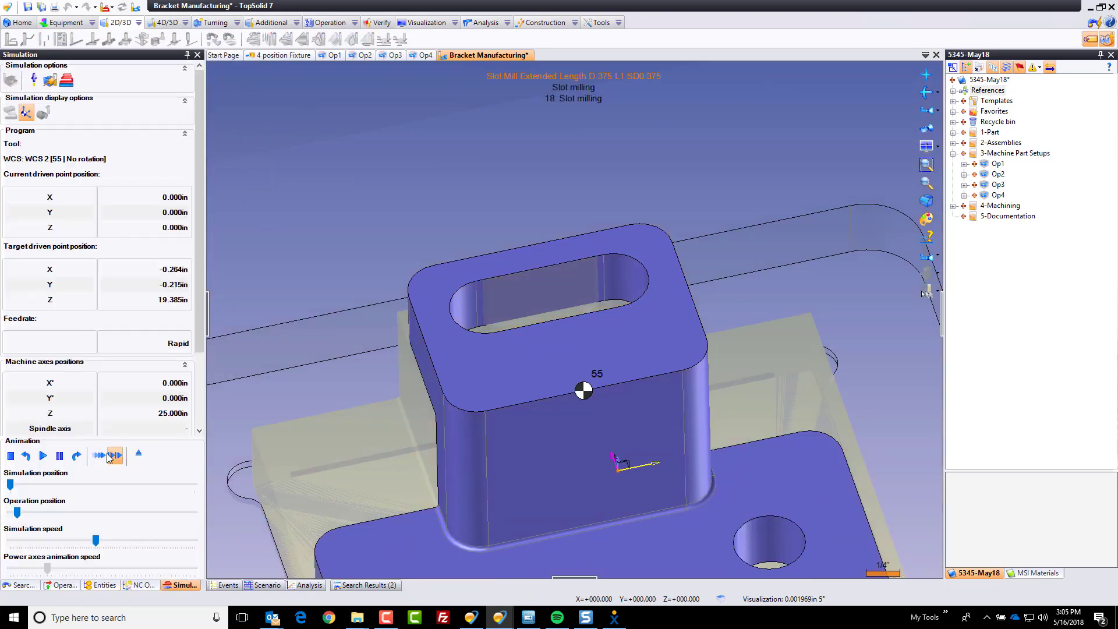
left_click(140, 453)
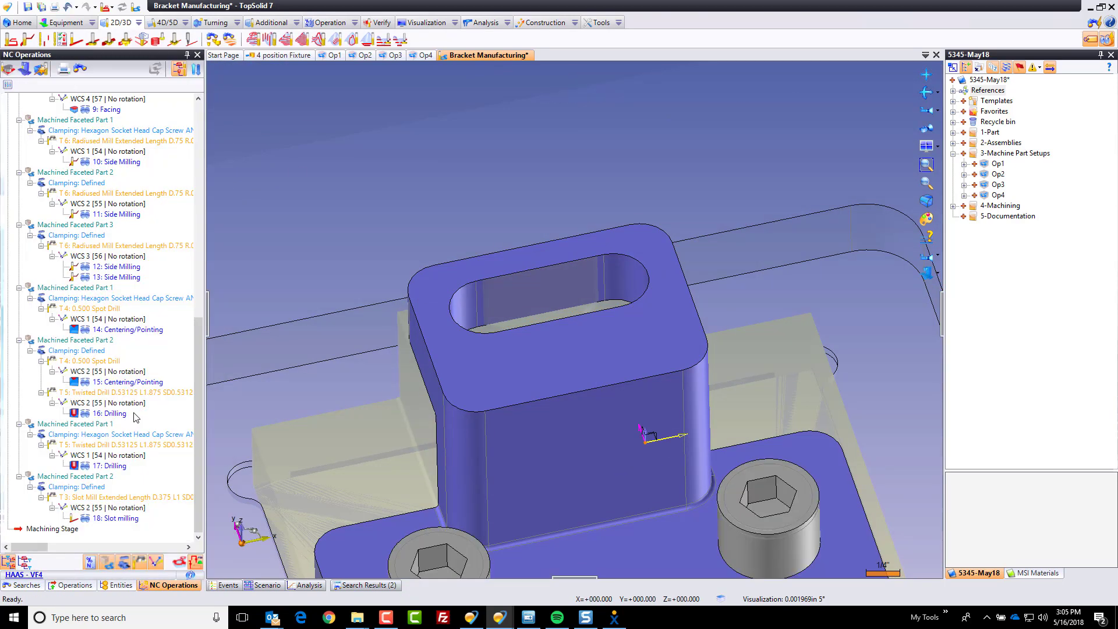
left_click(93, 518)
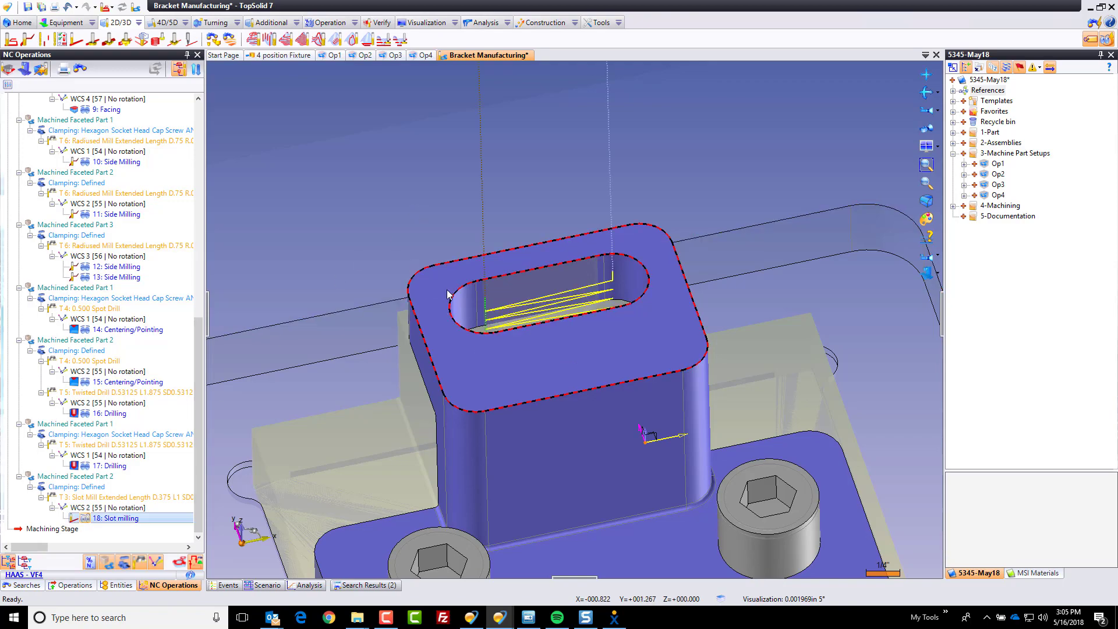
Start a side milling operation on the slot's inner wall of Part 2.
middle_click_drag(542, 344, 571, 241)
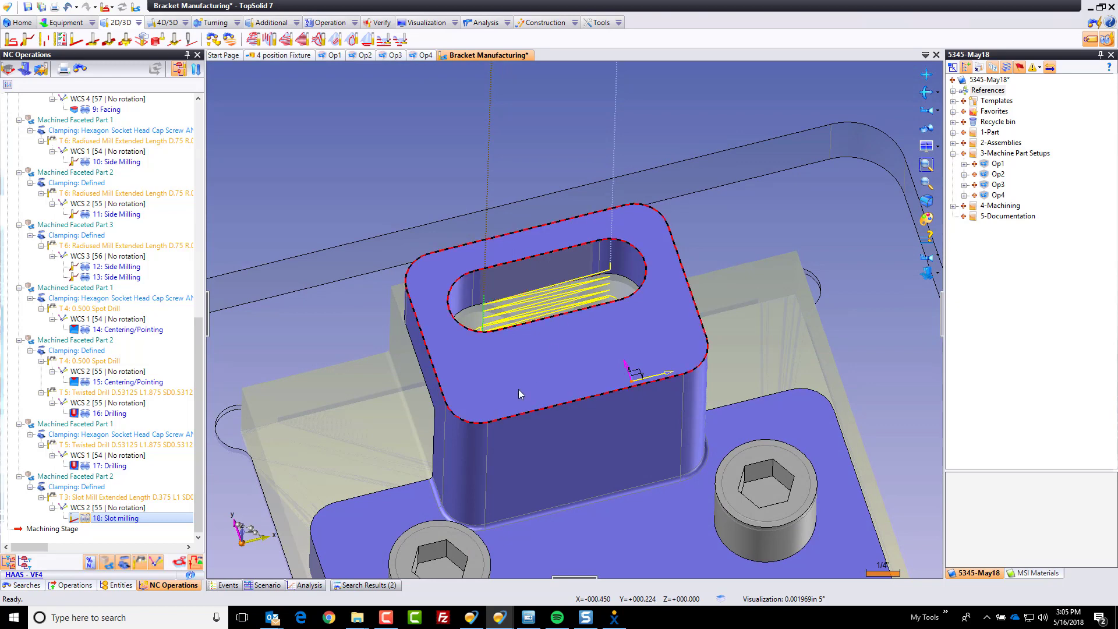
scroll(523, 281, "up", 5)
scroll(523, 285, "down", 5)
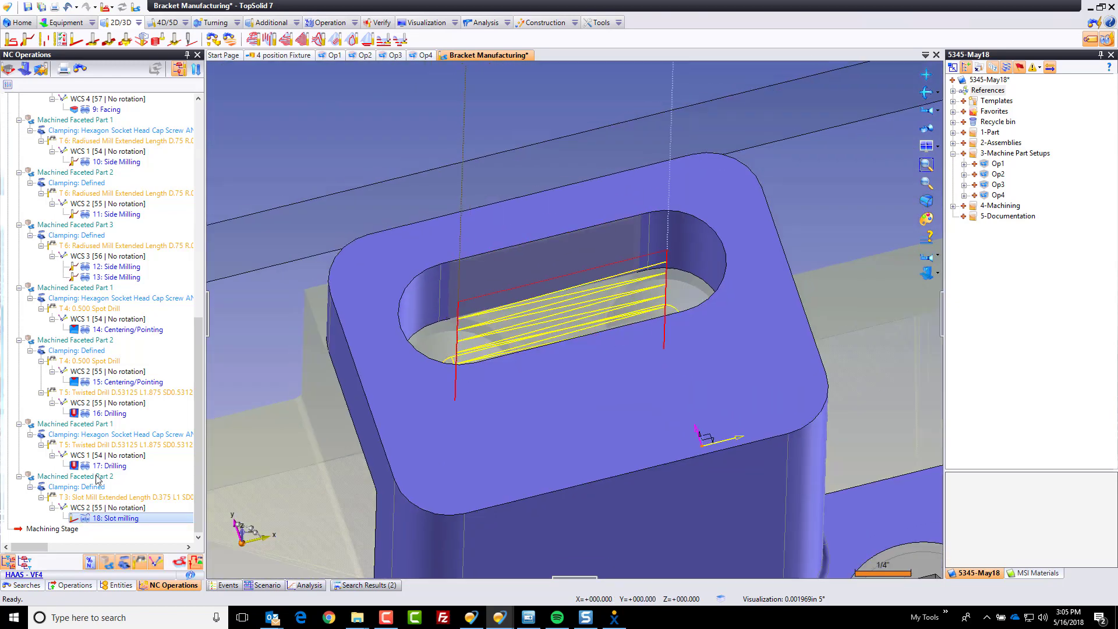
right_click(526, 263)
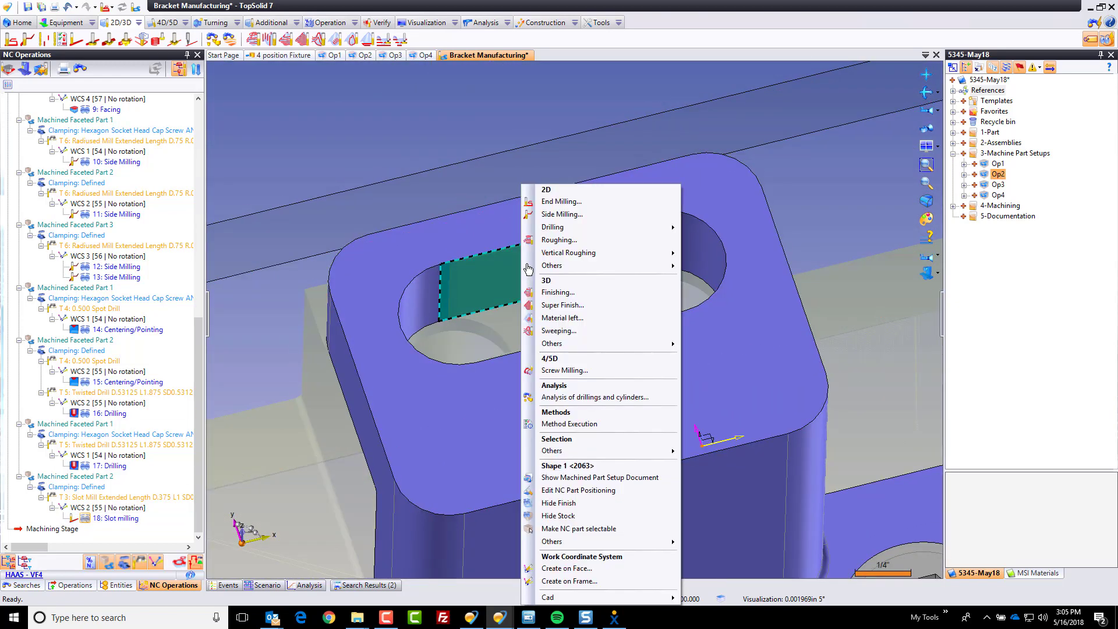
left_click(558, 214)
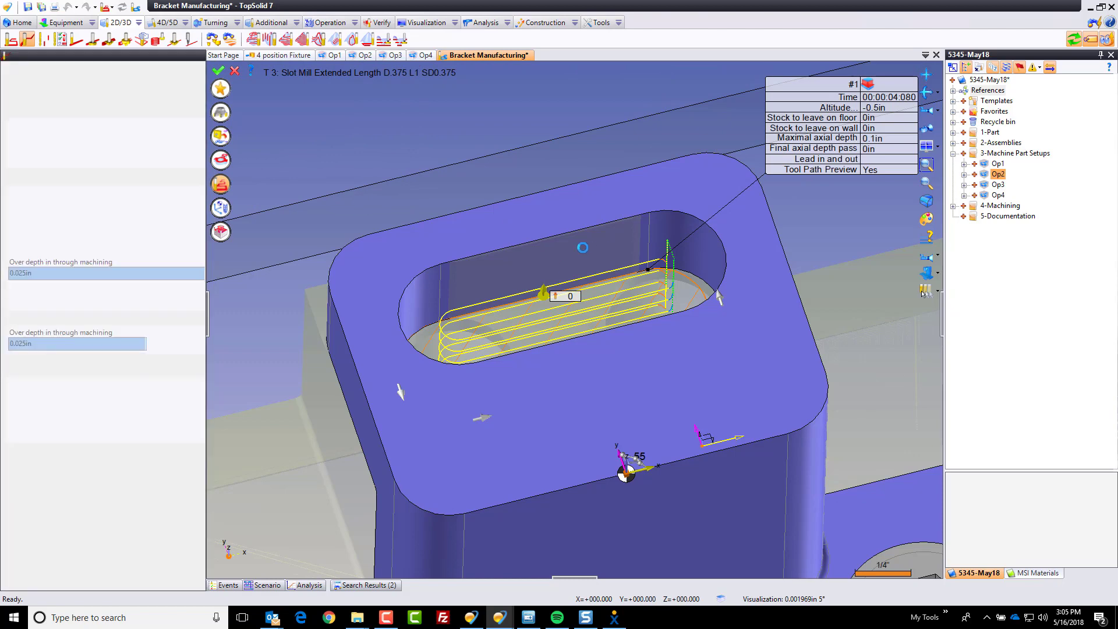
left_click_drag(556, 253, 648, 239)
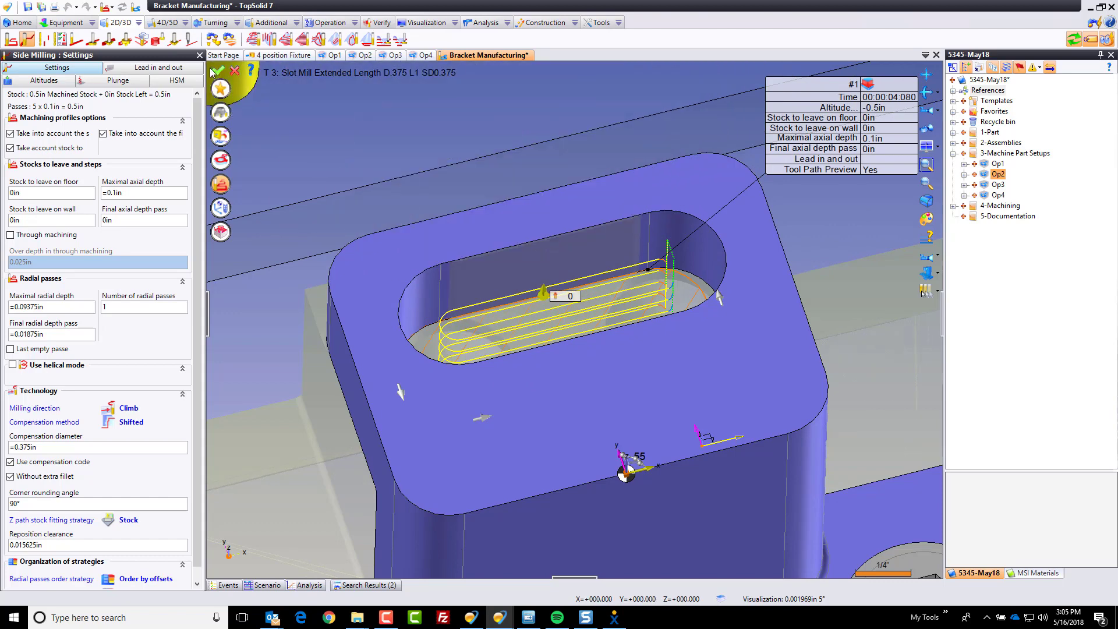
Turn off stock accounting, enable helical mode and a last empty pass, then validate.
left_click(10, 147)
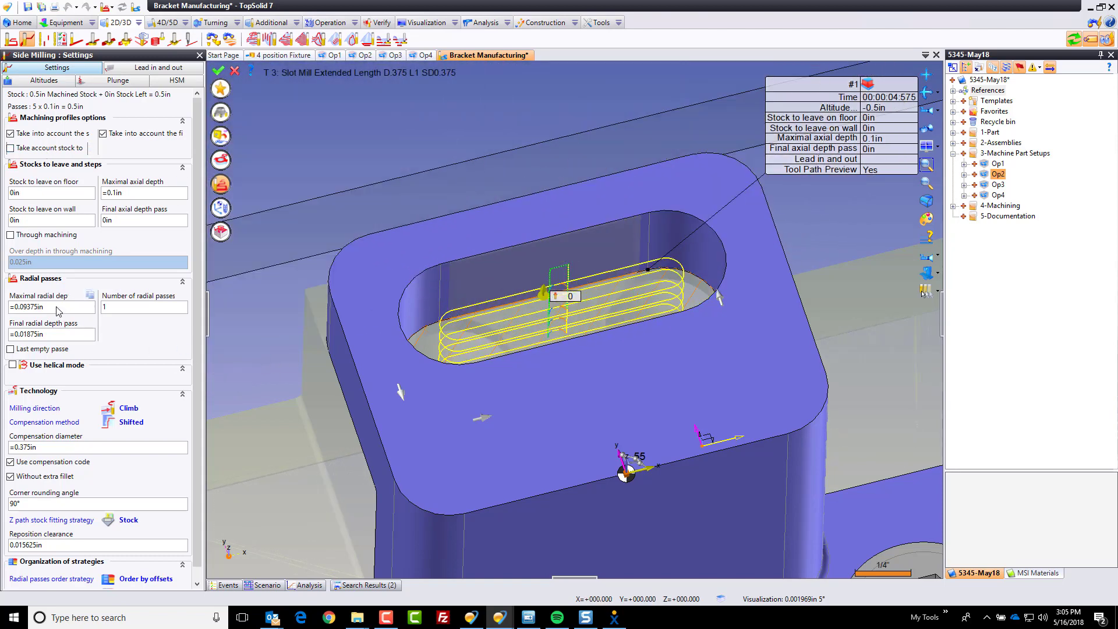
left_click(12, 365)
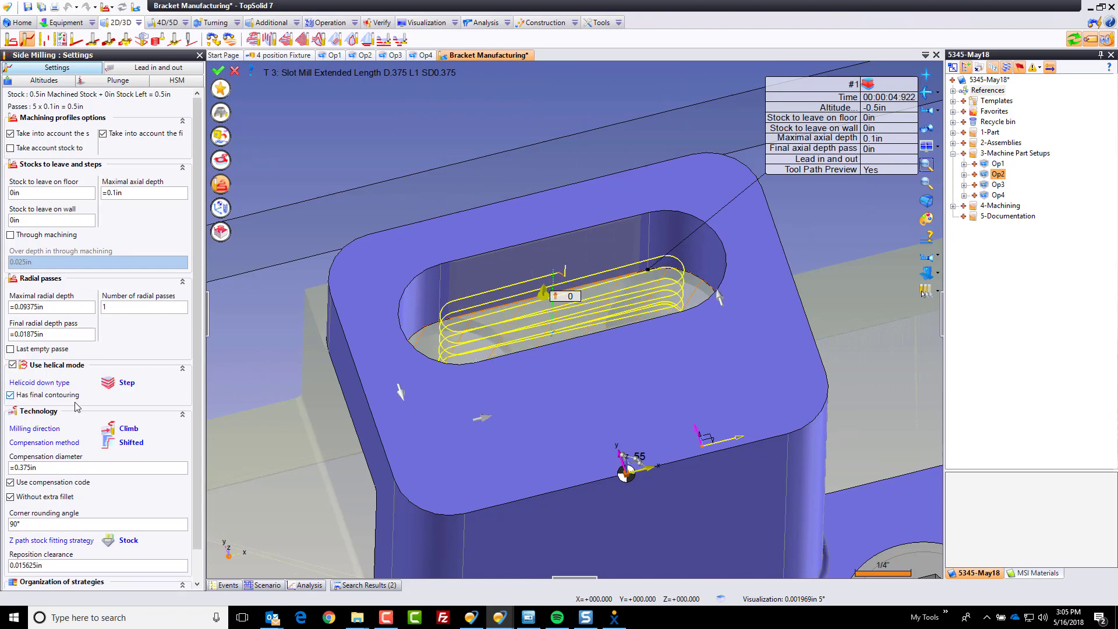
left_click(36, 350)
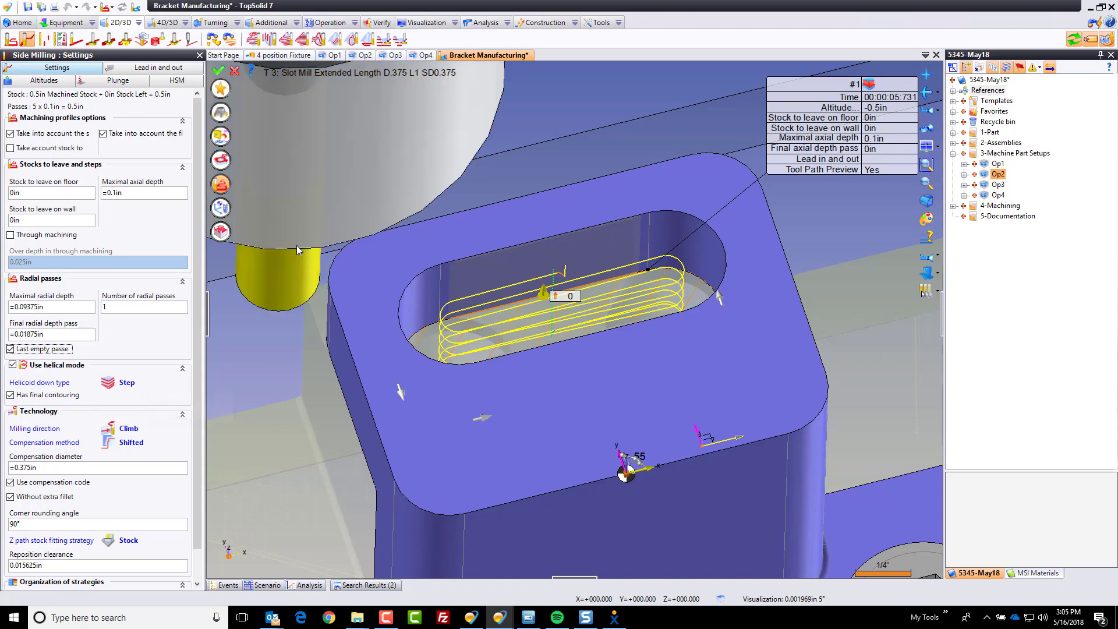
left_click(217, 72)
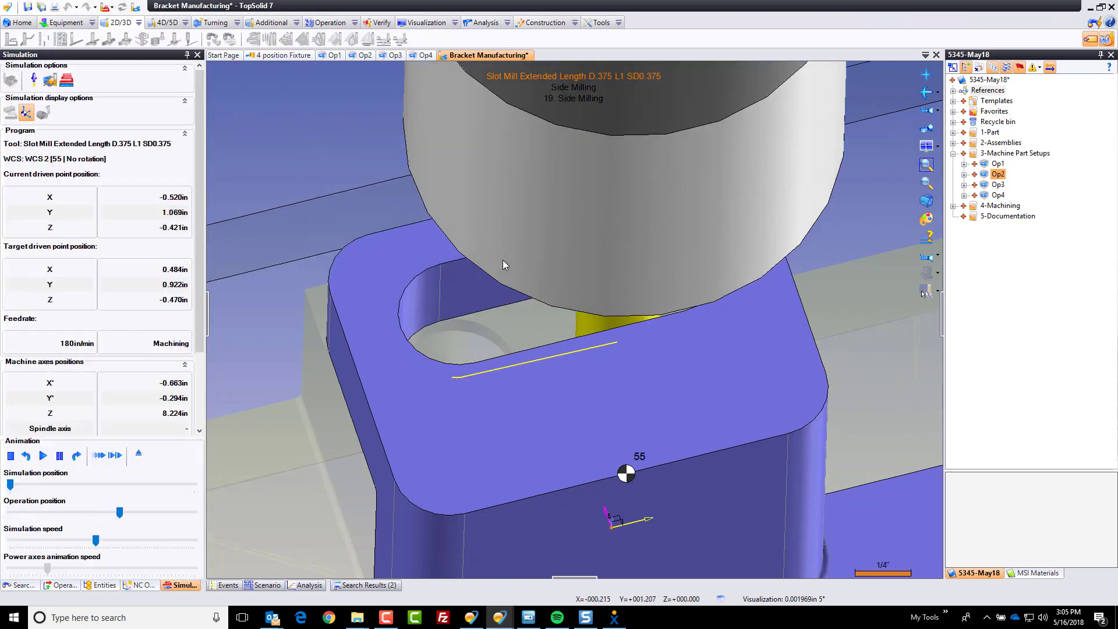
scroll(549, 319, "down", 5)
scroll(549, 319, "down", 5)
key("Escape")
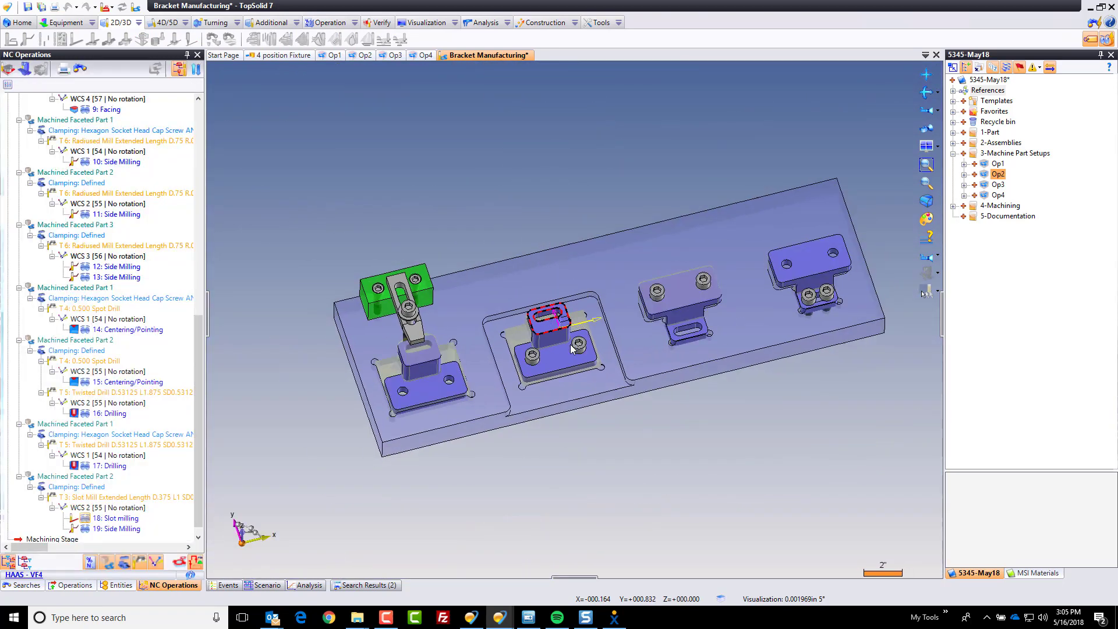
middle_click_drag(634, 422, 635, 376)
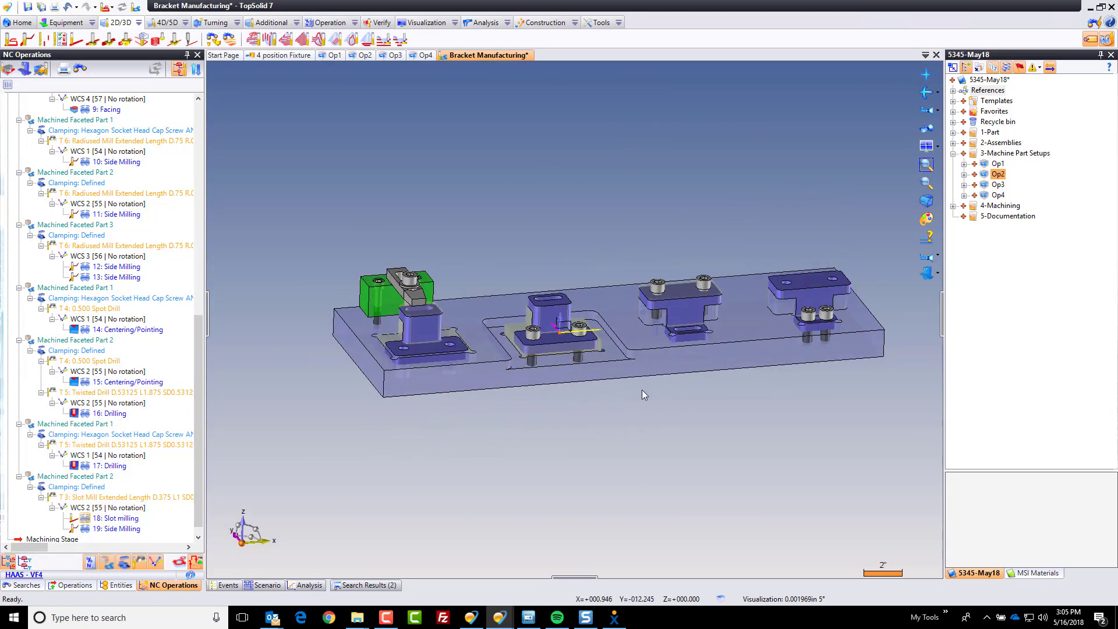